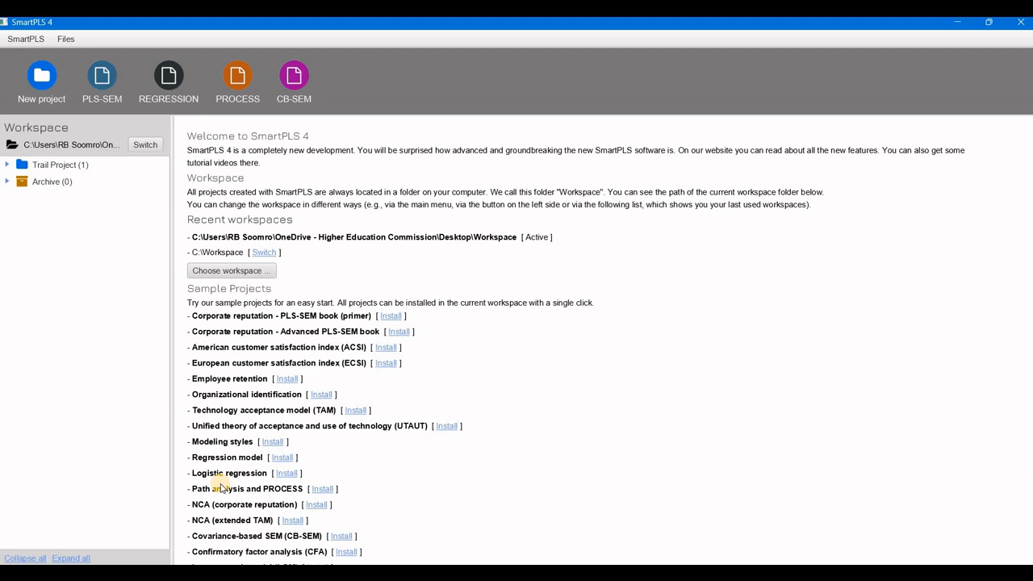
Set the workspace to the Workspace folder on the Desktop.
{"action": "left_click", "coordinate": [250, 272]}
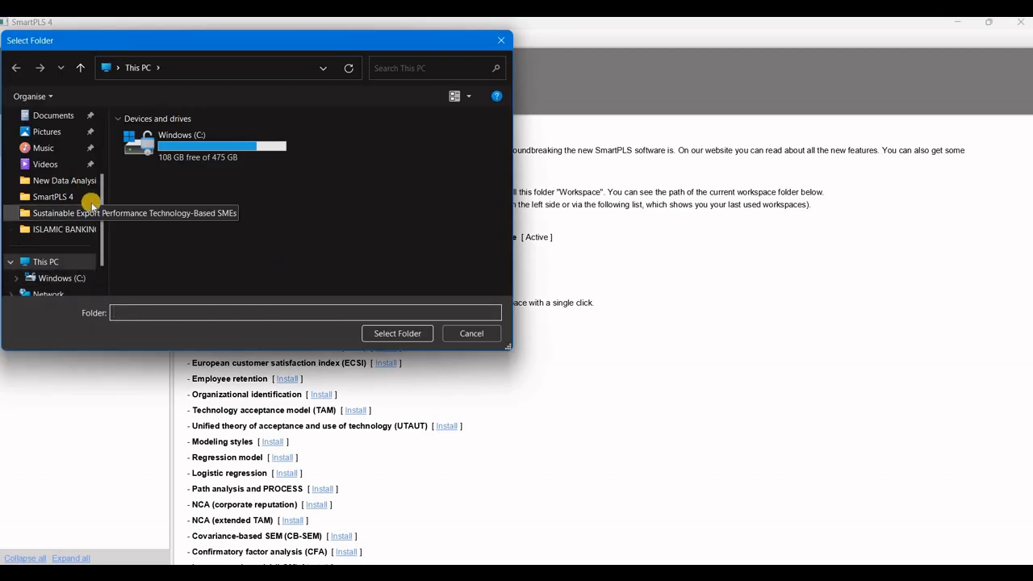
{"action": "left_click_drag", "start_coordinate": [101, 200], "coordinate": [99, 125]}
{"action": "left_click", "coordinate": [46, 182]}
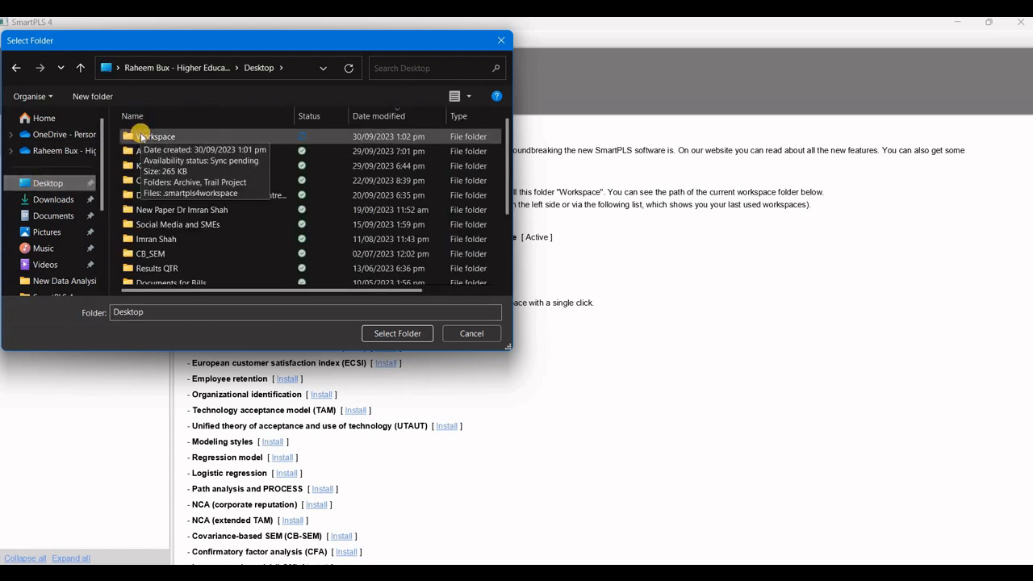
{"action": "left_click", "coordinate": [141, 136]}
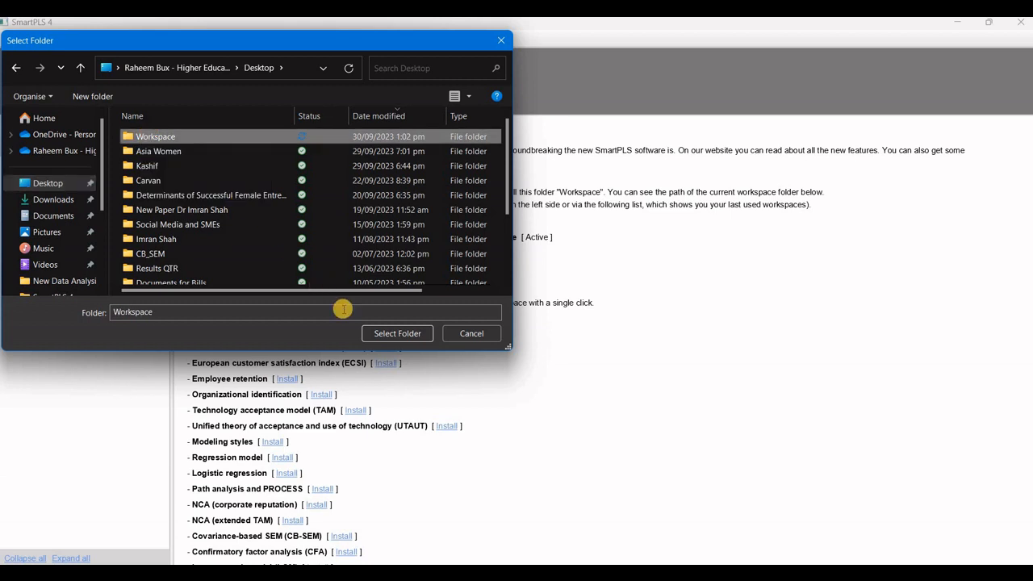
{"action": "left_click", "coordinate": [405, 333]}
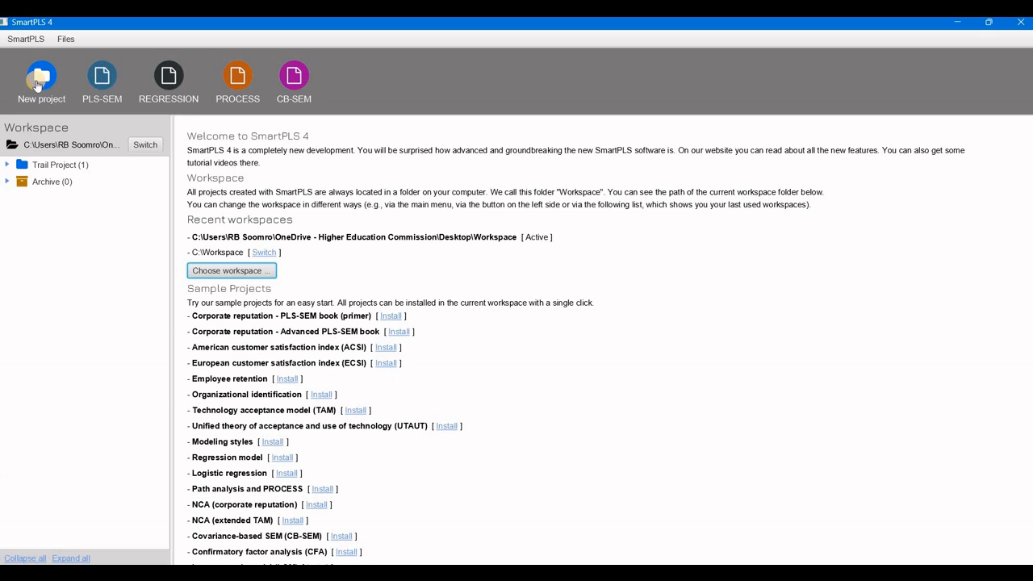
Check SmartPLS for updates and dismiss the info message.
{"action": "left_click", "coordinate": [24, 37]}
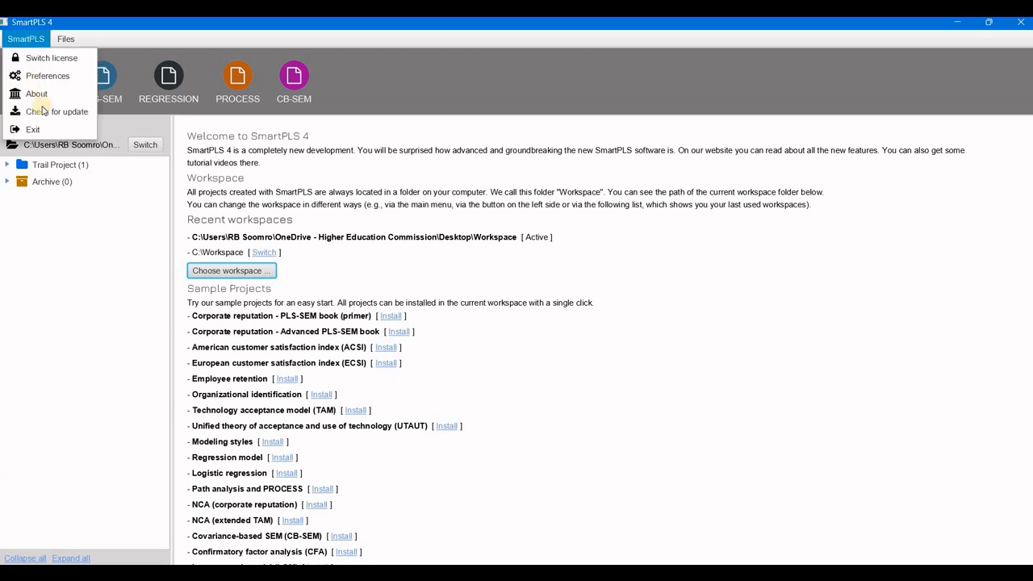
{"action": "left_click", "coordinate": [42, 111]}
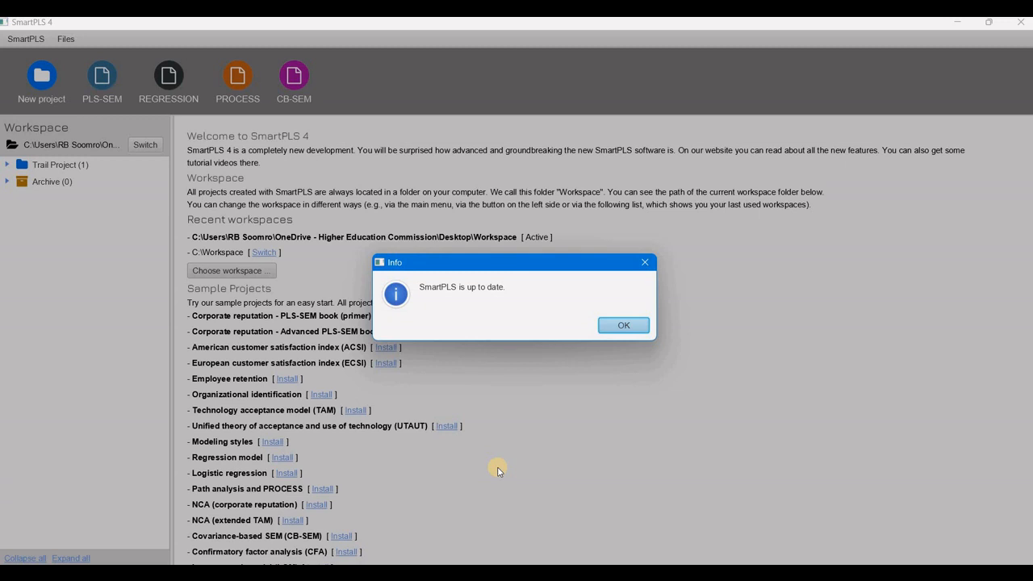
{"action": "left_click", "coordinate": [619, 325]}
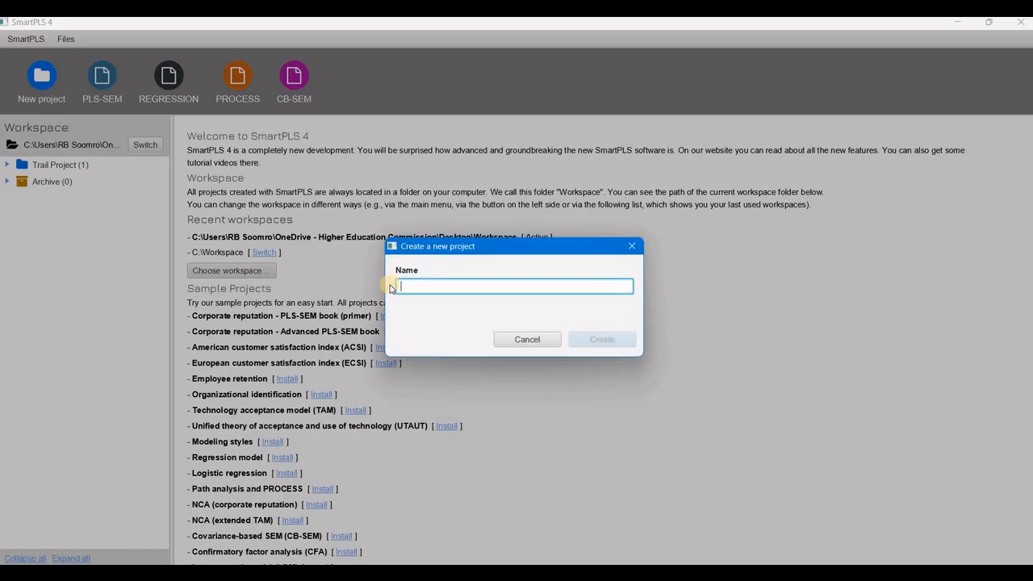
{"action": "type", "text": "Trail"}
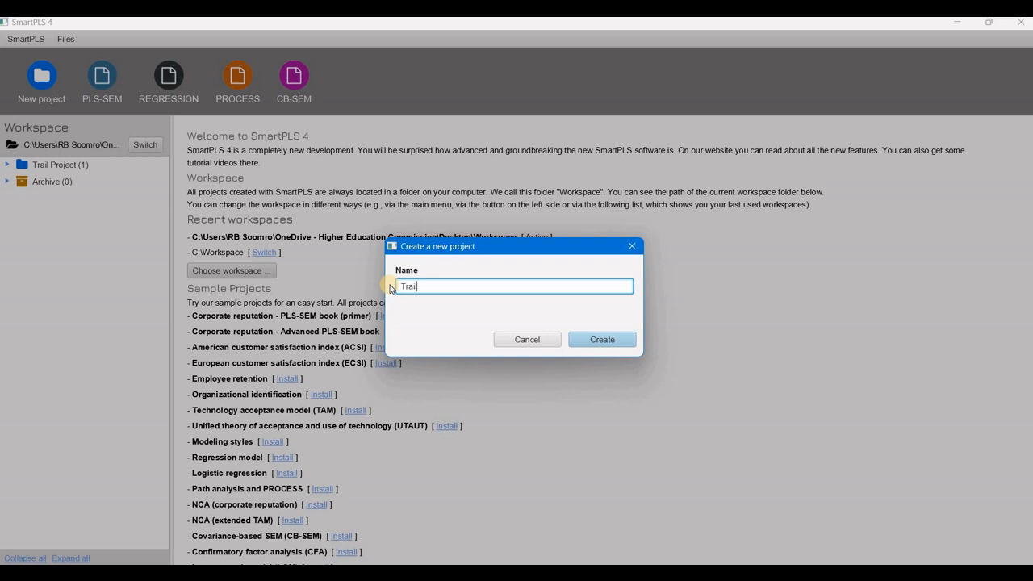
{"action": "type", "text": " Project"}
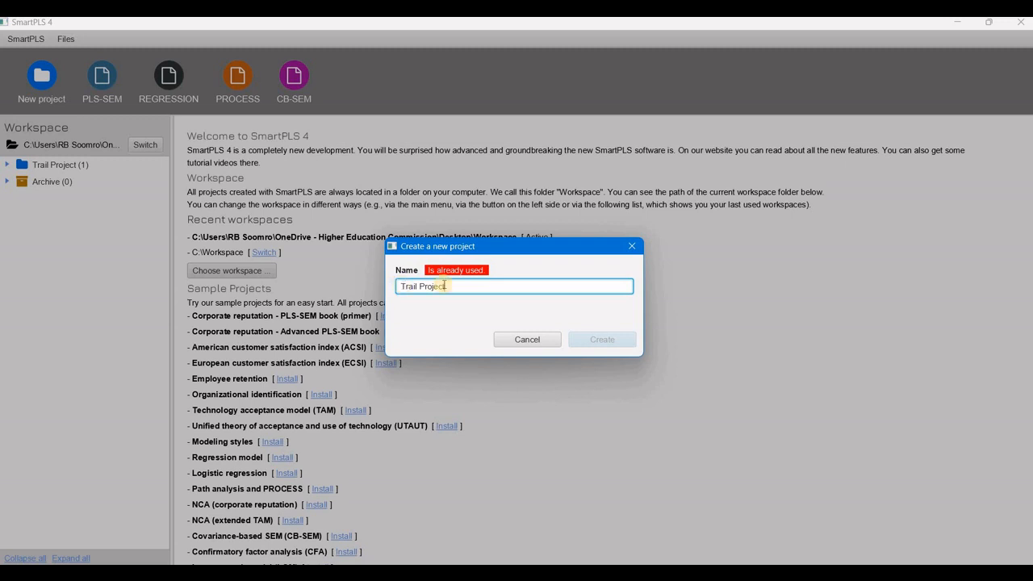
{"action": "key", "text": "Escape"}
Delete the existing Trail Project from the workspace.
{"action": "left_click", "coordinate": [69, 166]}
{"action": "right_click", "coordinate": [73, 167]}
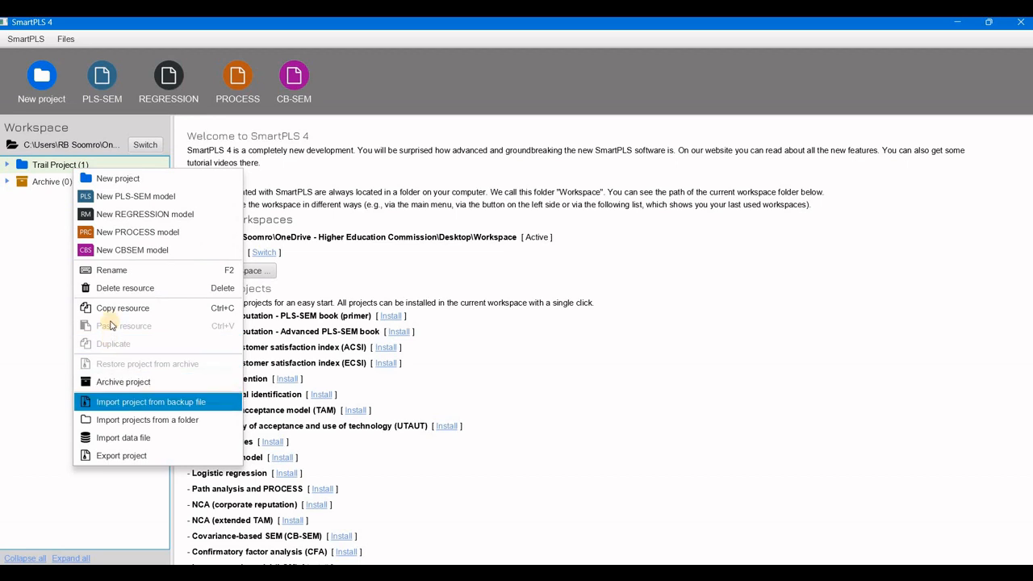
{"action": "left_click", "coordinate": [109, 286]}
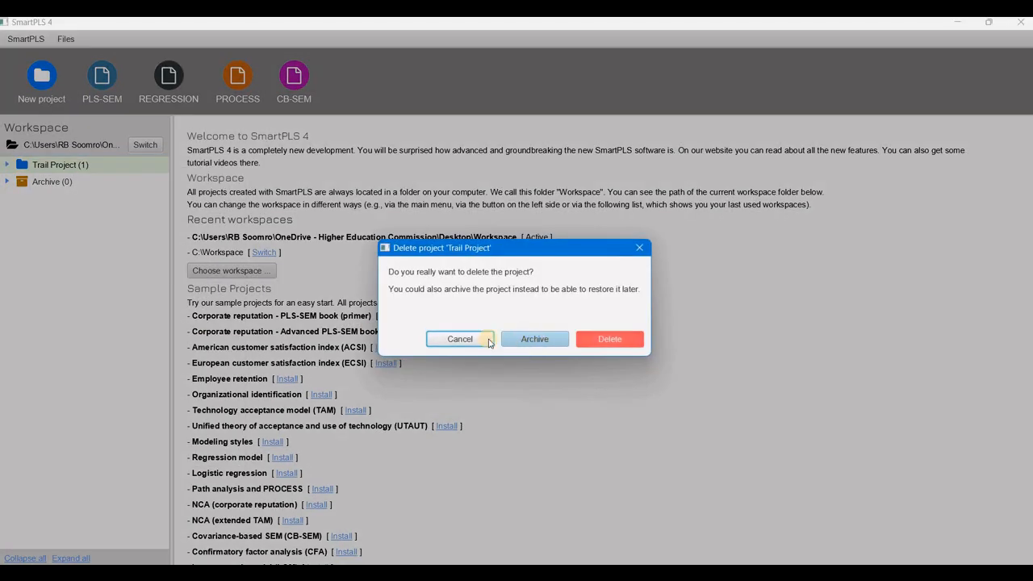
{"action": "left_click", "coordinate": [611, 338]}
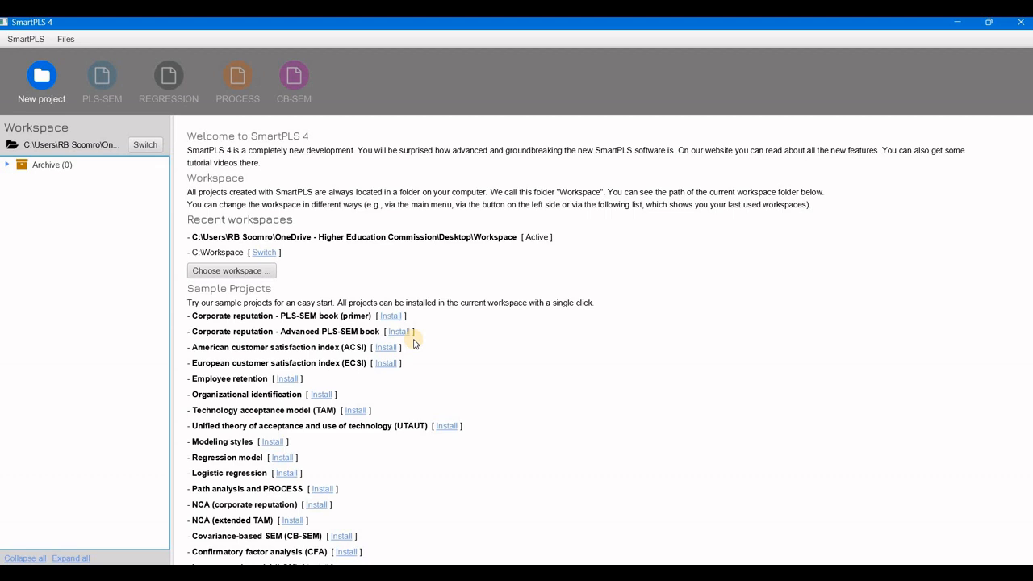
Create a new project named Trail Project.
{"action": "left_click", "coordinate": [46, 82]}
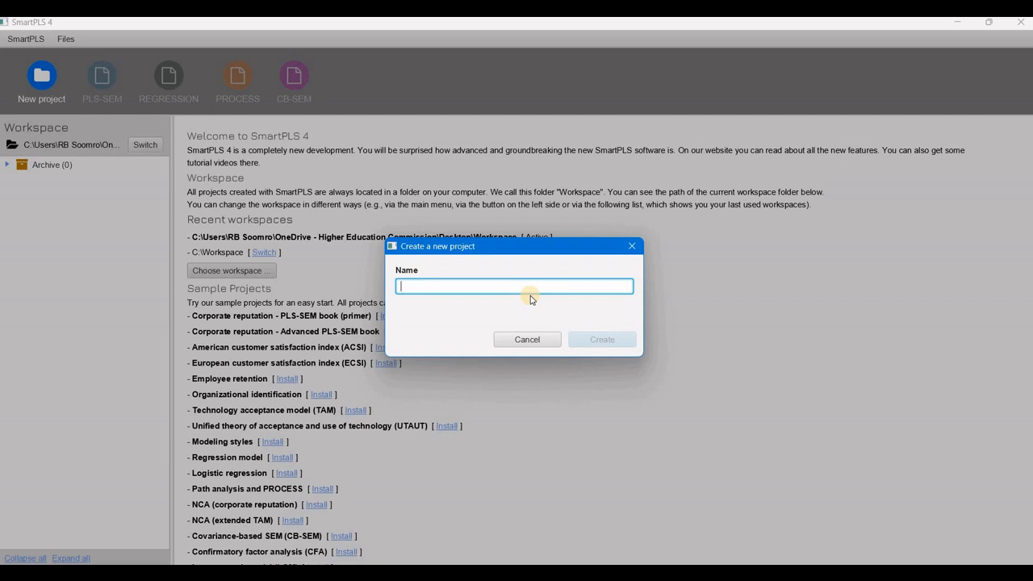
{"action": "type", "text": "Trail"}
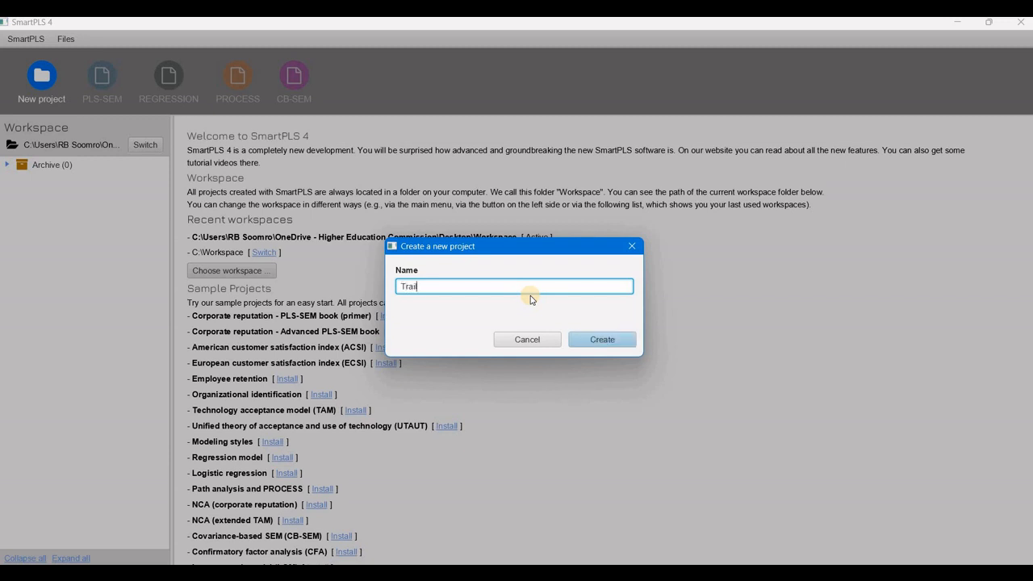
{"action": "type", "text": " Project"}
{"action": "left_click", "coordinate": [593, 342]}
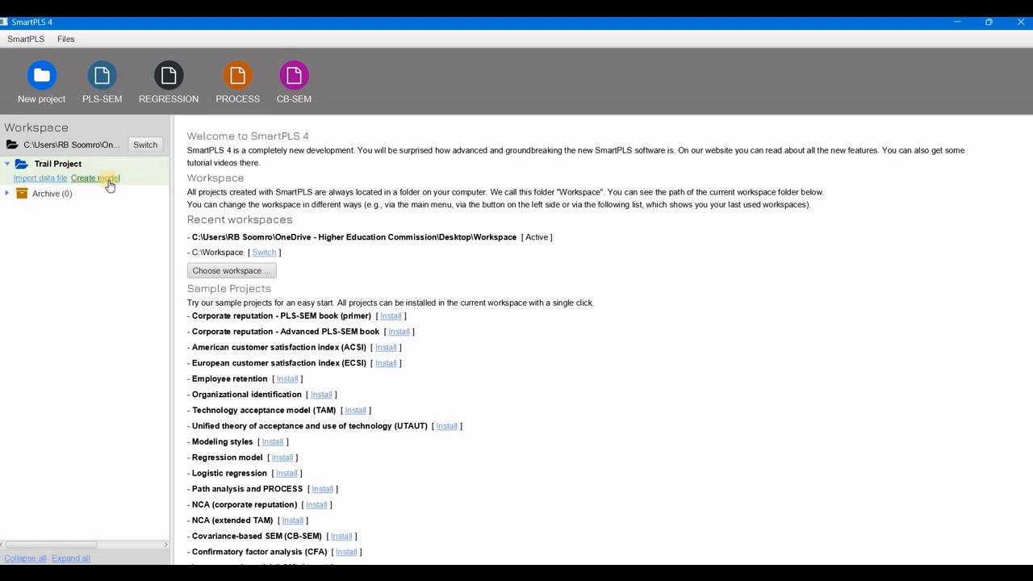
Import the SPSS file Trail Data Set into the project as a data file.
{"action": "left_click", "coordinate": [47, 179]}
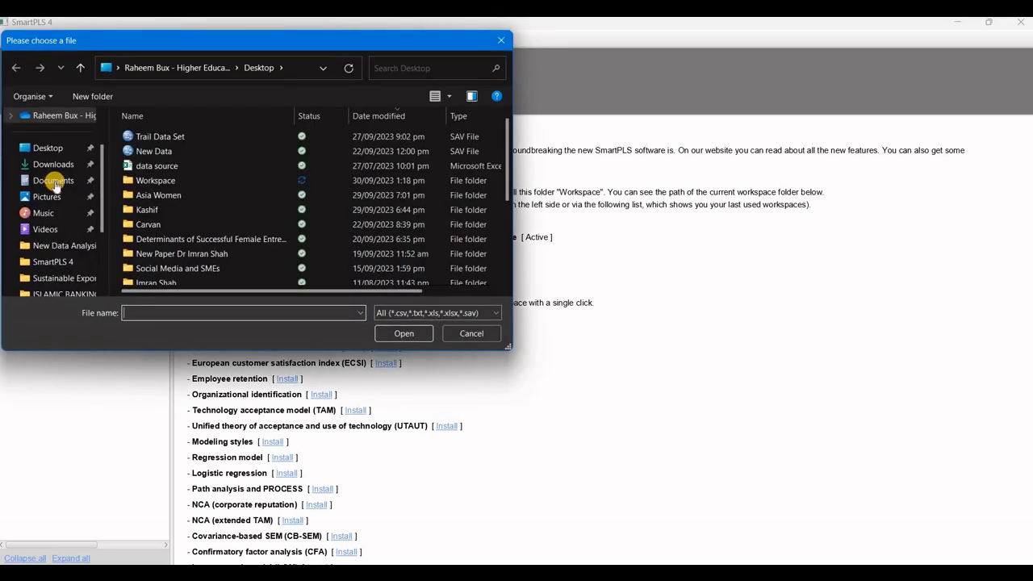
{"action": "left_click", "coordinate": [156, 137]}
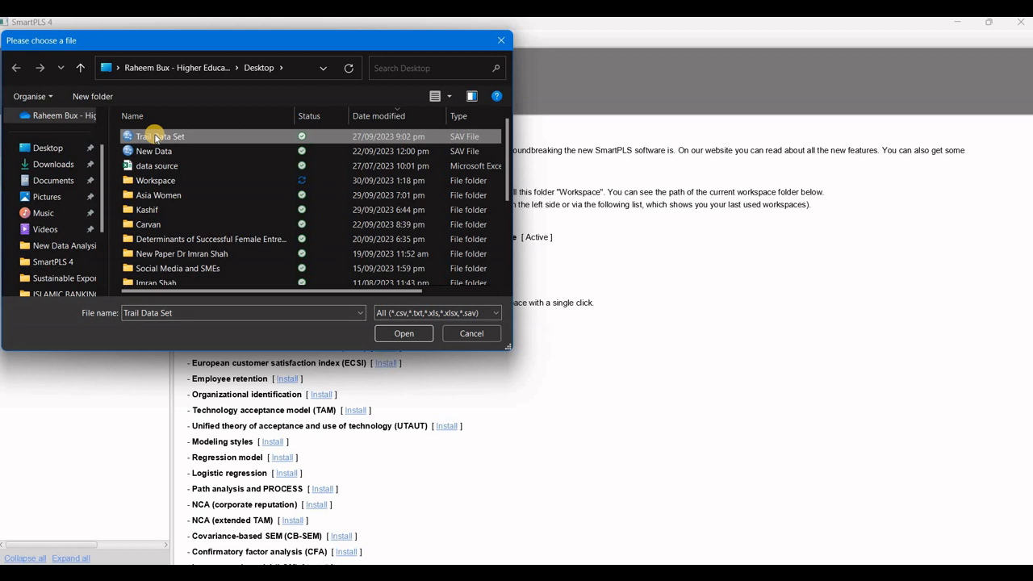
{"action": "left_click", "coordinate": [404, 334]}
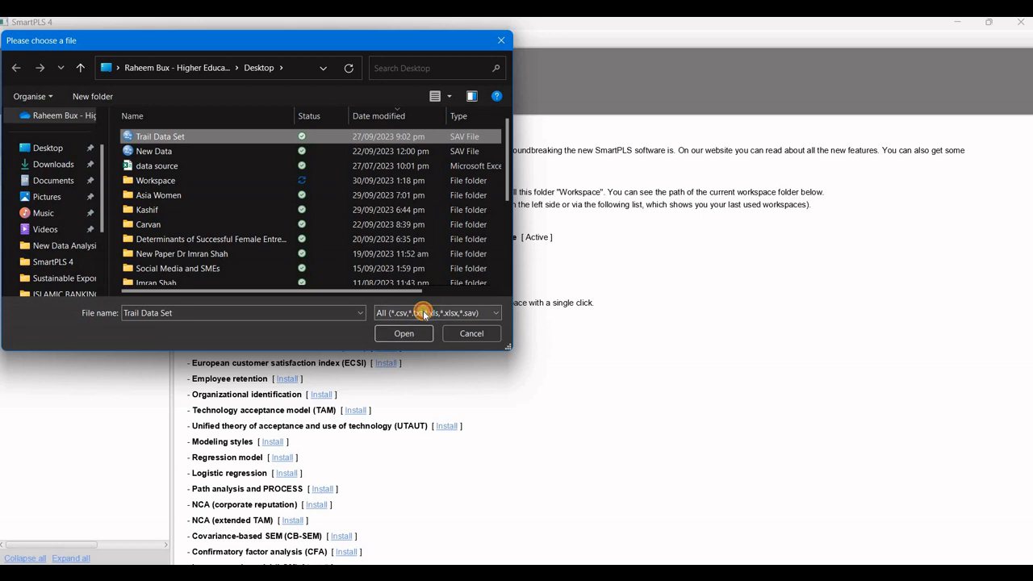
{"action": "left_click", "coordinate": [423, 314]}
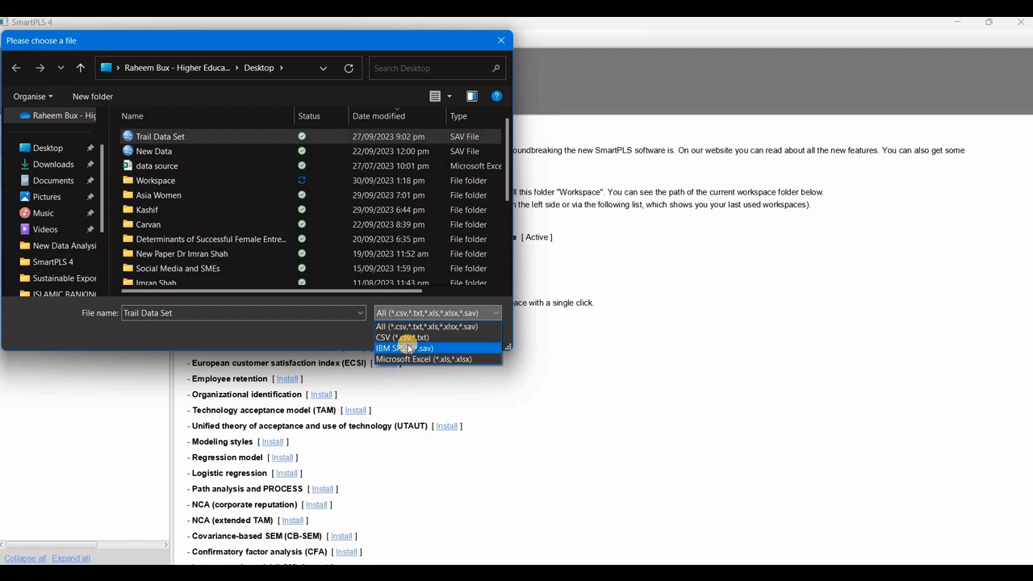
{"action": "left_click", "coordinate": [331, 329]}
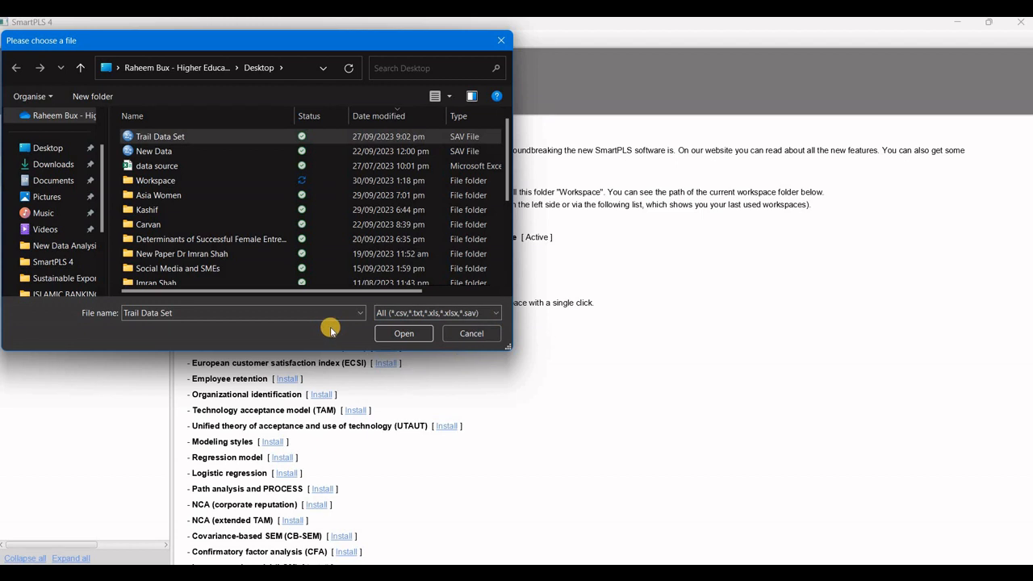
{"action": "left_click", "coordinate": [385, 335]}
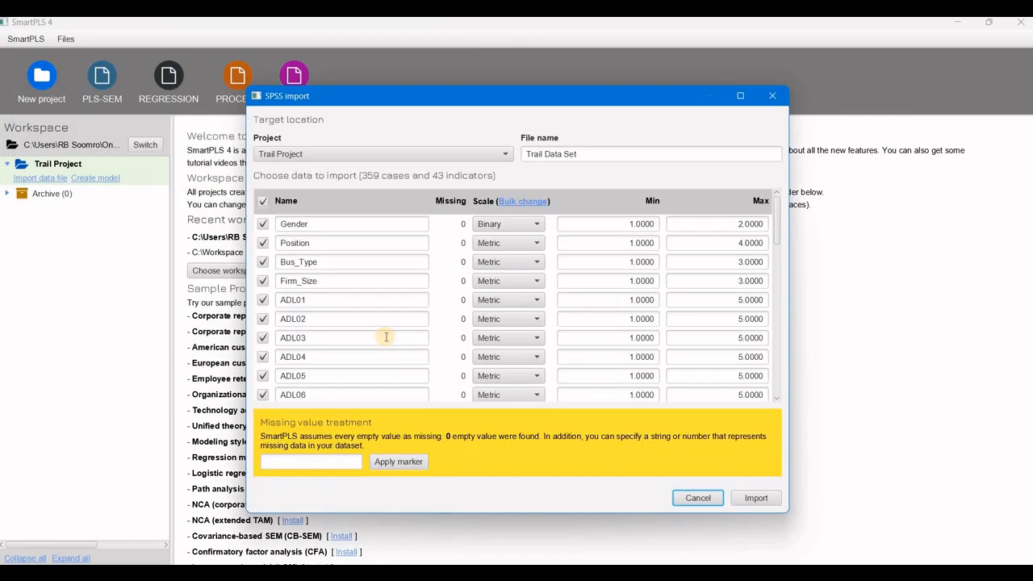
Set the Gender indicator's scale to Categorical and the Position indicator's scale to Ordinal.
{"action": "left_click_drag", "start_coordinate": [776, 234], "coordinate": [786, 201]}
{"action": "left_click", "coordinate": [537, 224]}
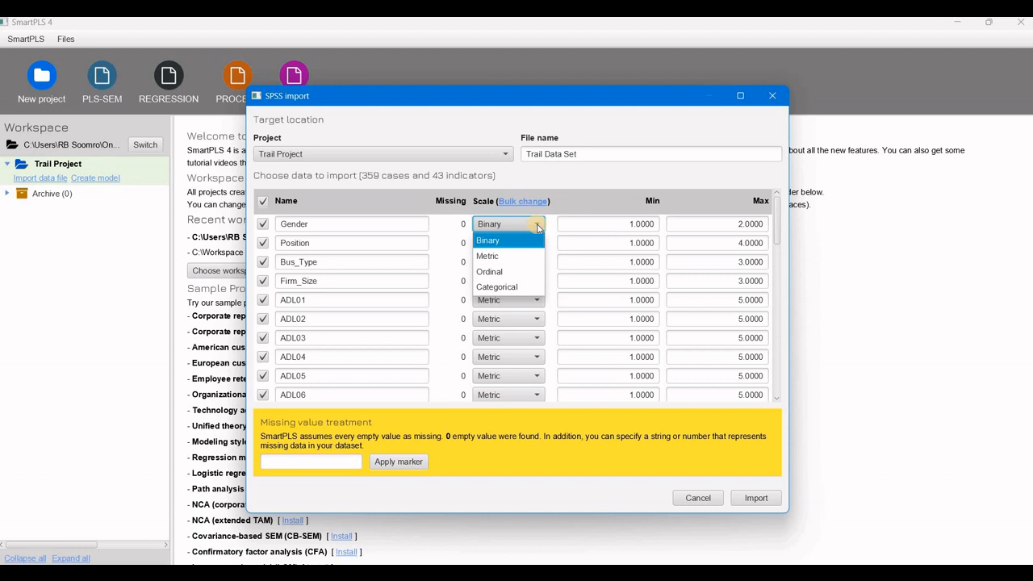
{"action": "left_click", "coordinate": [510, 291]}
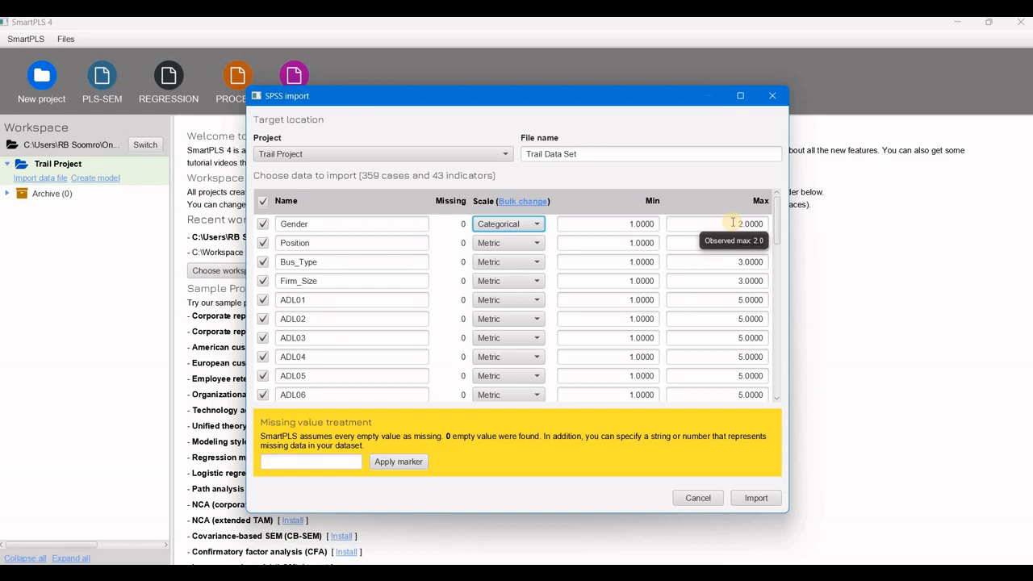
{"action": "left_click", "coordinate": [538, 244]}
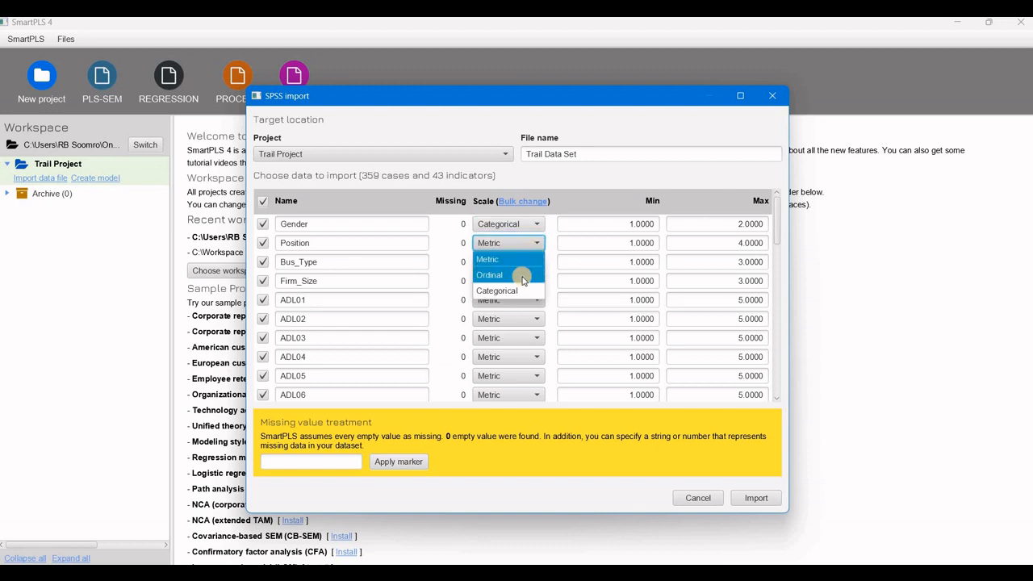
{"action": "left_click", "coordinate": [520, 291]}
{"action": "left_click", "coordinate": [534, 243]}
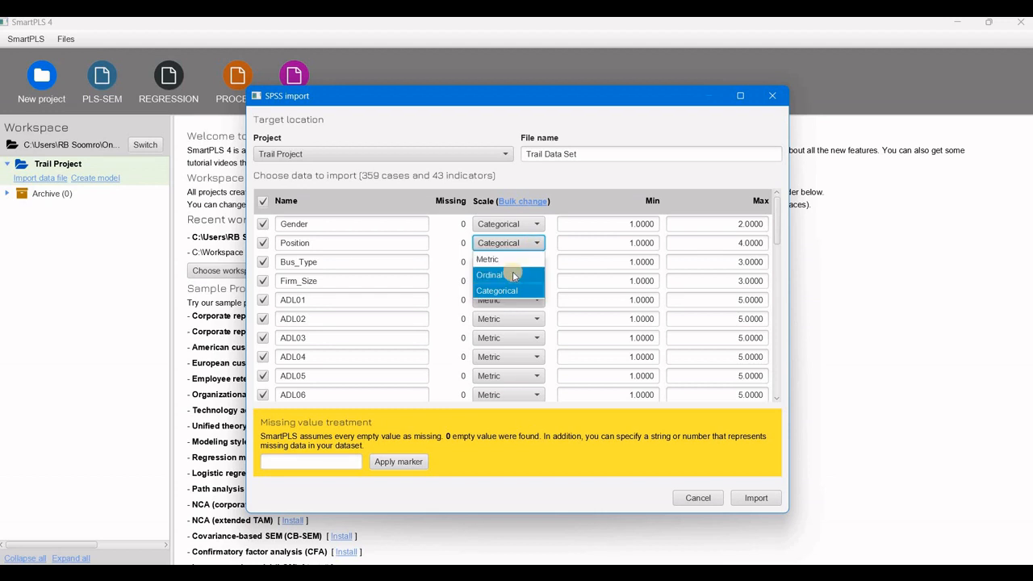
{"action": "left_click", "coordinate": [513, 275]}
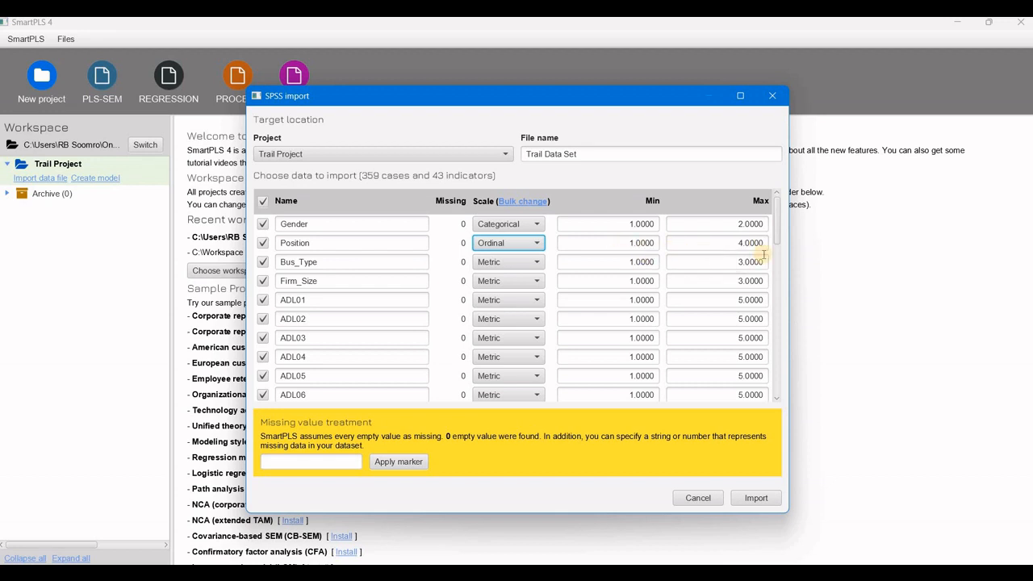
Deselect indicator ADL02, then toggle all indicators off and back on for import.
{"action": "left_click", "coordinate": [778, 223]}
{"action": "left_click_drag", "start_coordinate": [778, 222], "coordinate": [779, 236]}
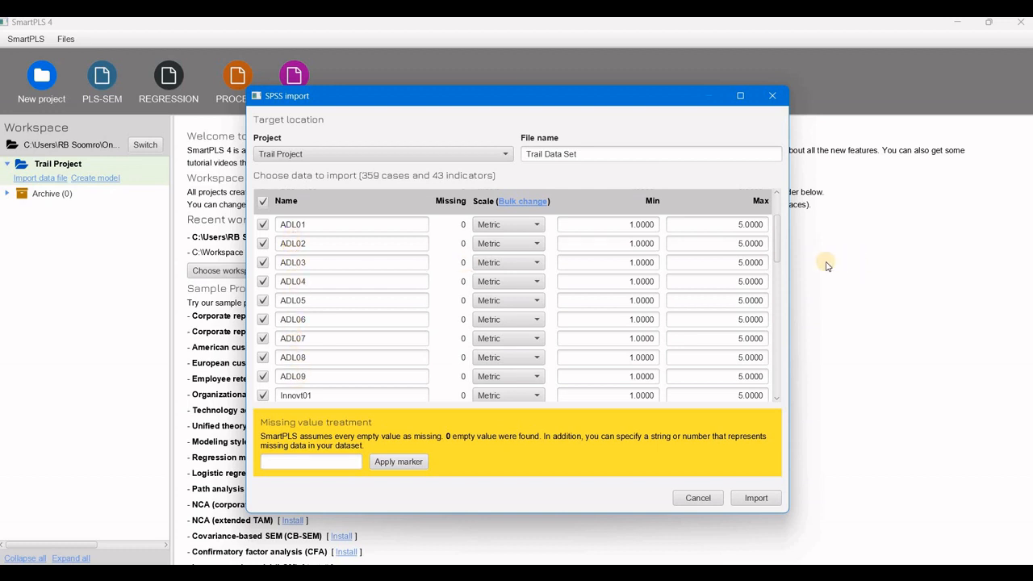
{"action": "left_click_drag", "start_coordinate": [777, 233], "coordinate": [777, 267]}
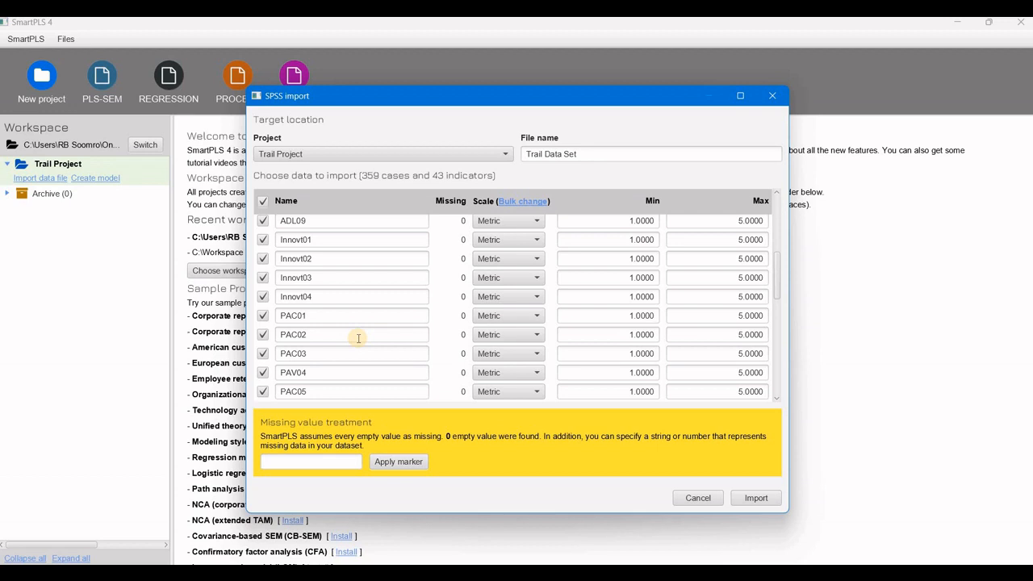
{"action": "left_click", "coordinate": [781, 249]}
{"action": "left_click_drag", "start_coordinate": [781, 248], "coordinate": [739, 265]}
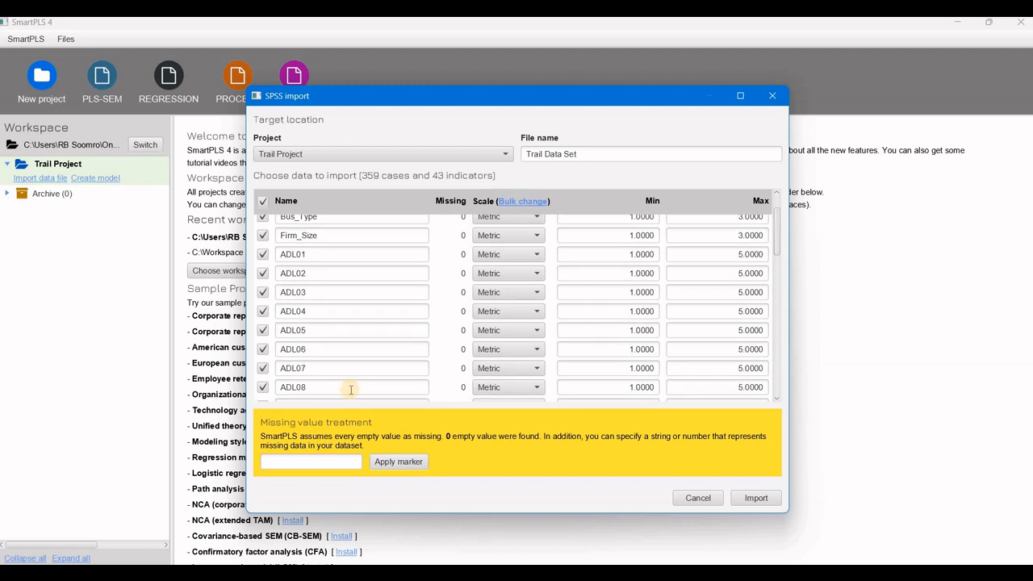
{"action": "left_click", "coordinate": [262, 274]}
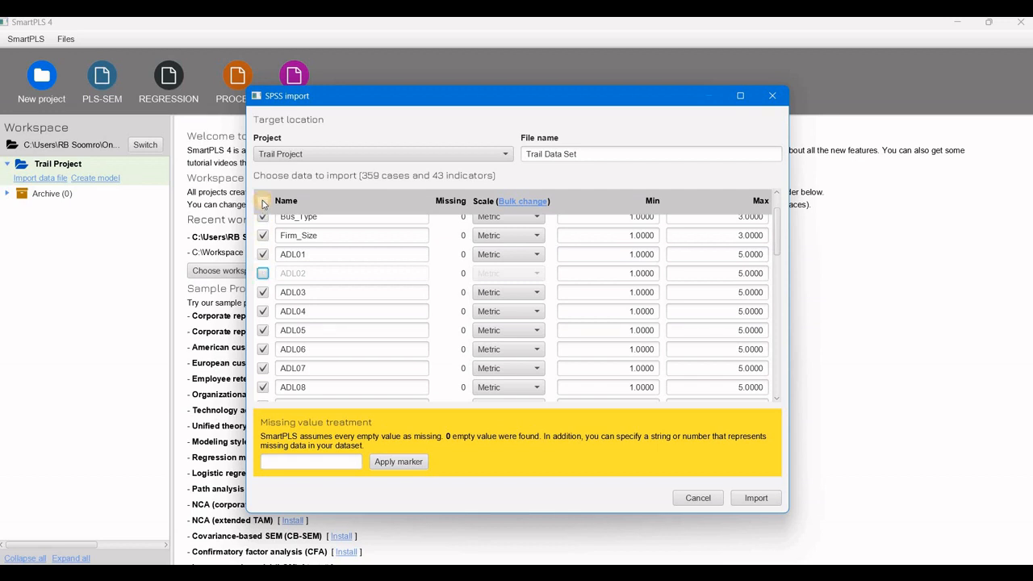
{"action": "left_click", "coordinate": [262, 202]}
{"action": "left_click", "coordinate": [262, 202]}
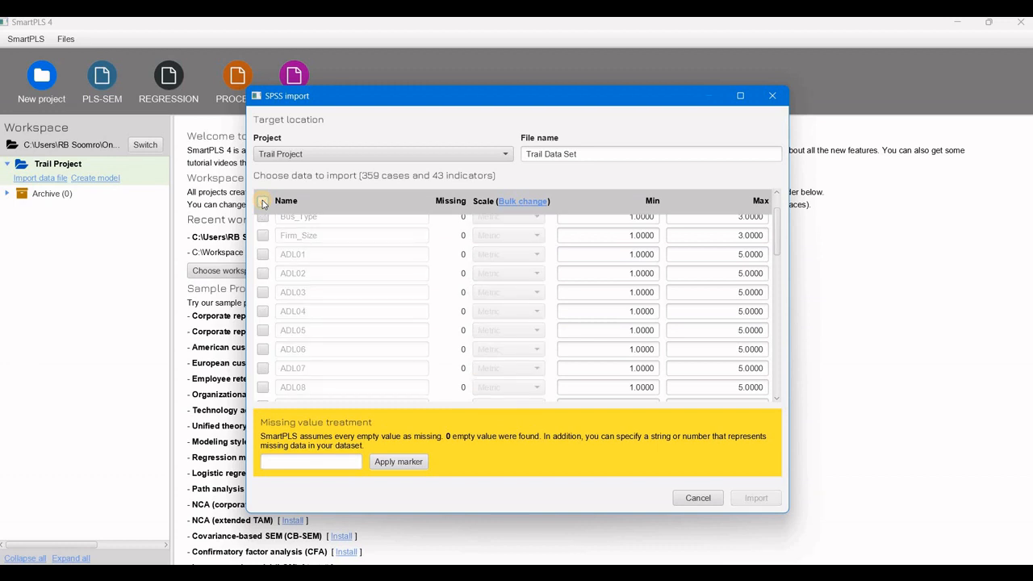
{"action": "left_click", "coordinate": [263, 202]}
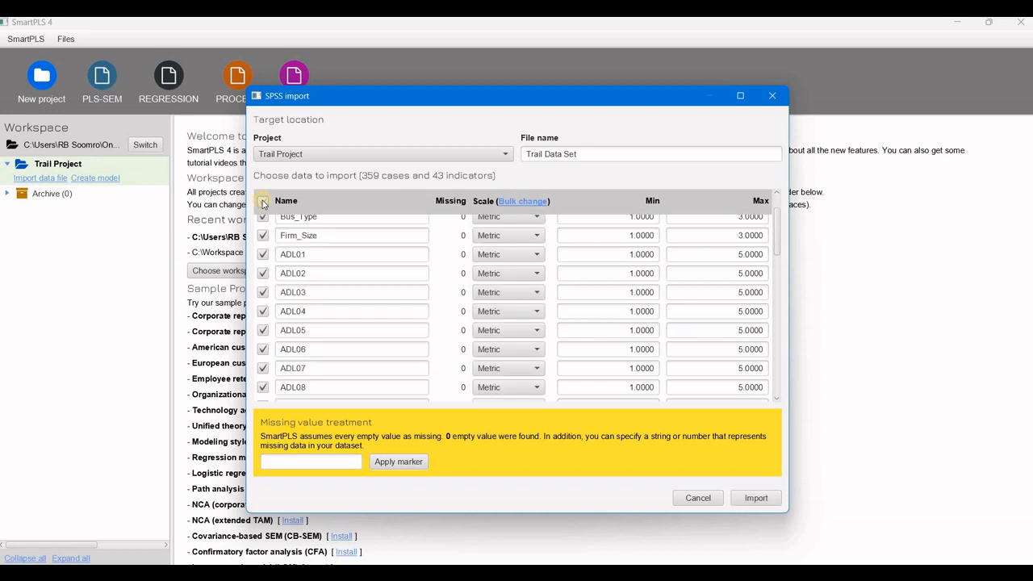
Import the data set with no missing-value marker and review the indicator statistics.
{"action": "left_click", "coordinate": [287, 462]}
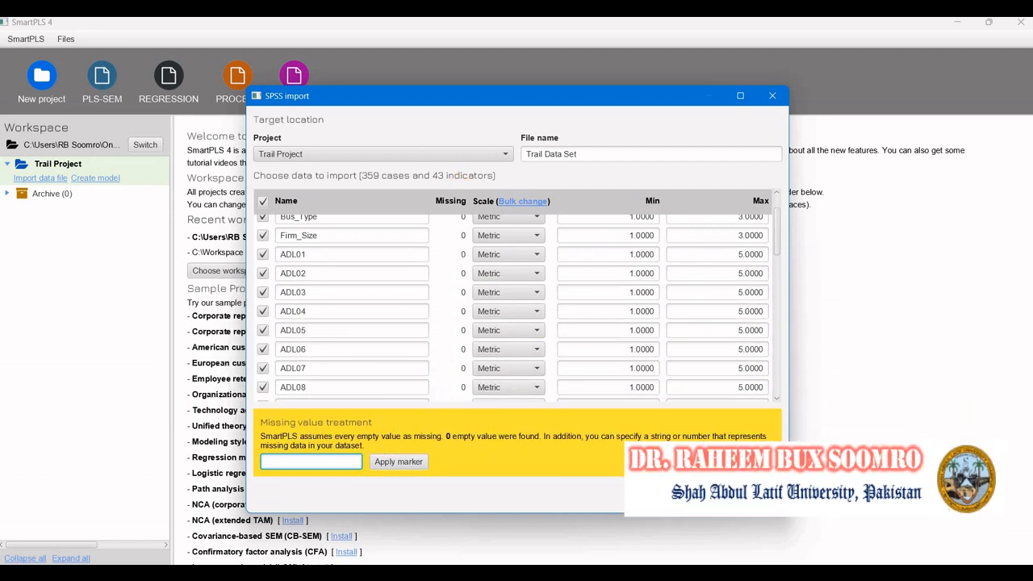
{"action": "left_click", "coordinate": [750, 498]}
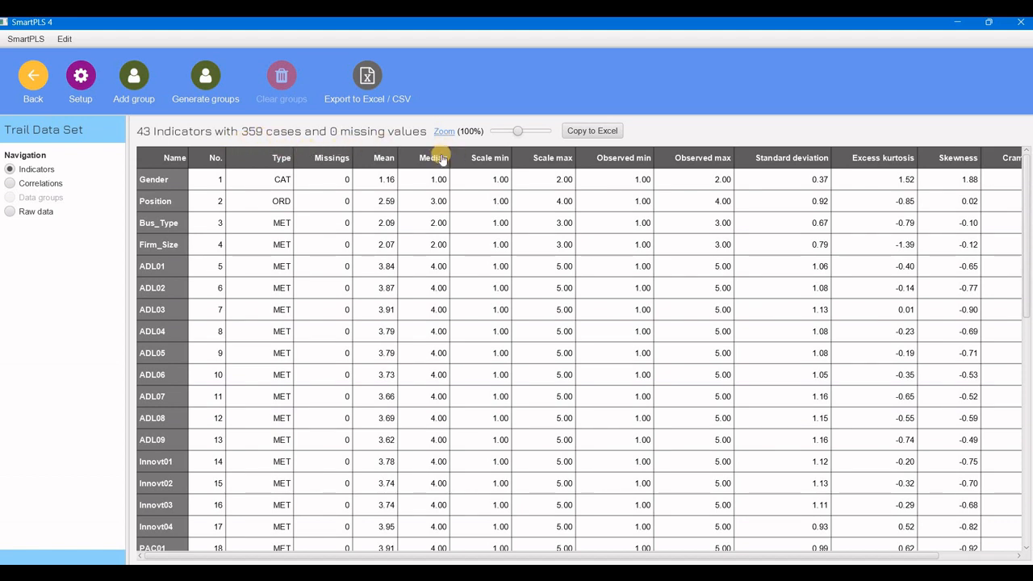
{"action": "mouse_move", "coordinate": [513, 135]}
{"action": "left_mouse_down"}
{"action": "mouse_move", "coordinate": [494, 133]}
{"action": "mouse_move", "coordinate": [523, 132]}
{"action": "mouse_move", "coordinate": [501, 141]}
{"action": "mouse_move", "coordinate": [507, 134]}
{"action": "left_mouse_up"}
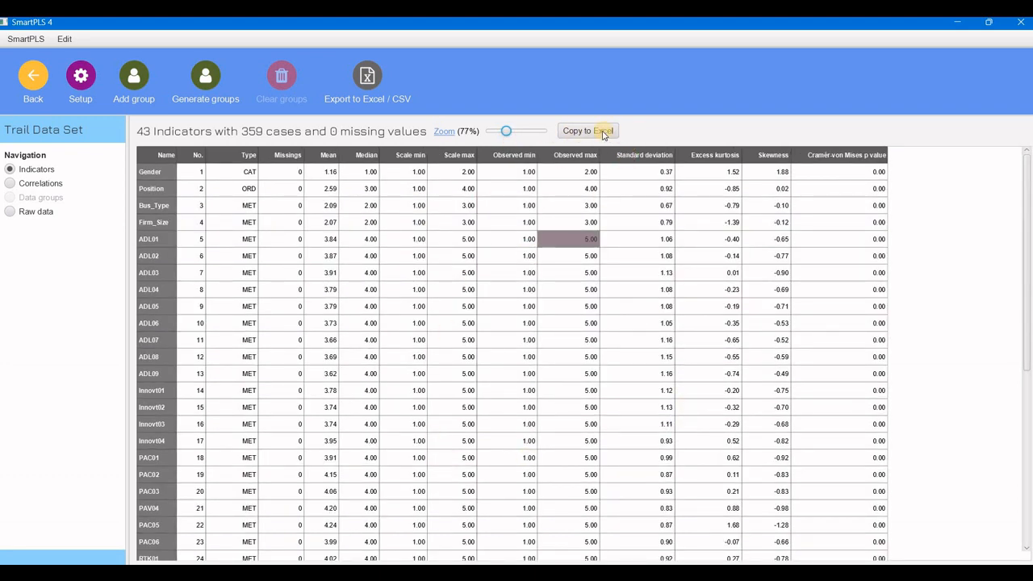
Copy the indicator statistics to Excel, review the correlations and raw data, and return to the workspace.
{"action": "left_click", "coordinate": [604, 132]}
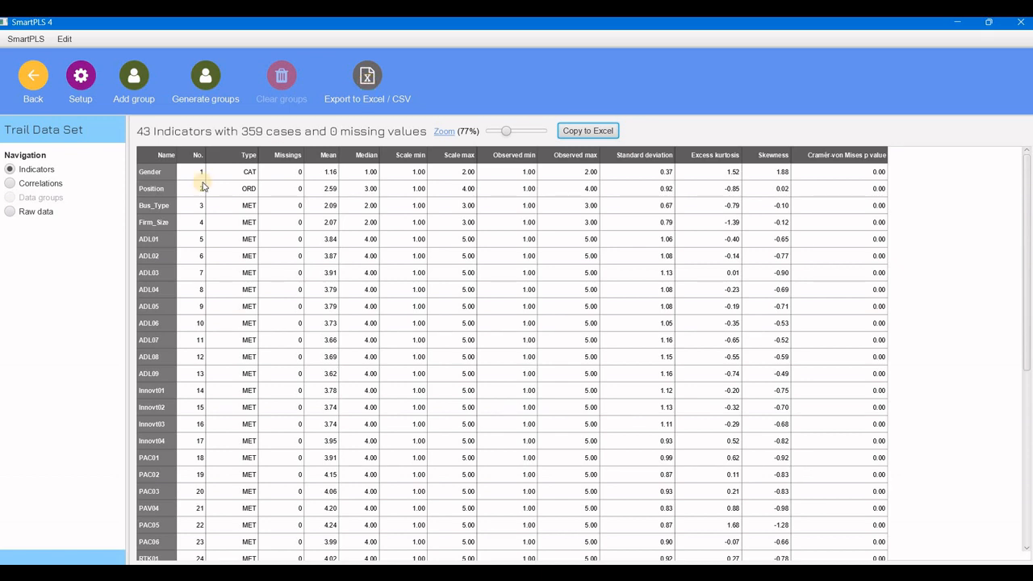
{"action": "left_click", "coordinate": [41, 185]}
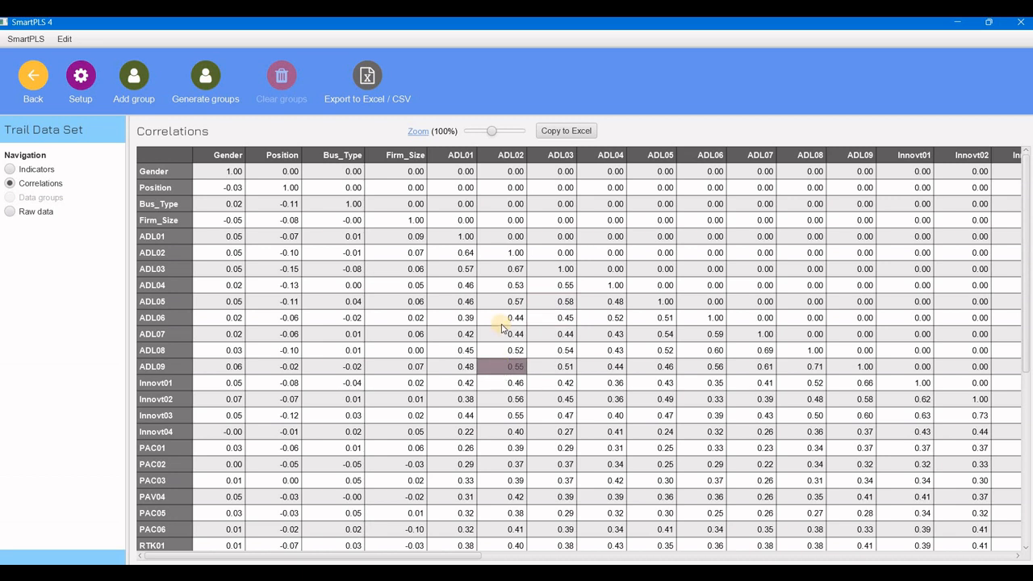
{"action": "left_click", "coordinate": [33, 211]}
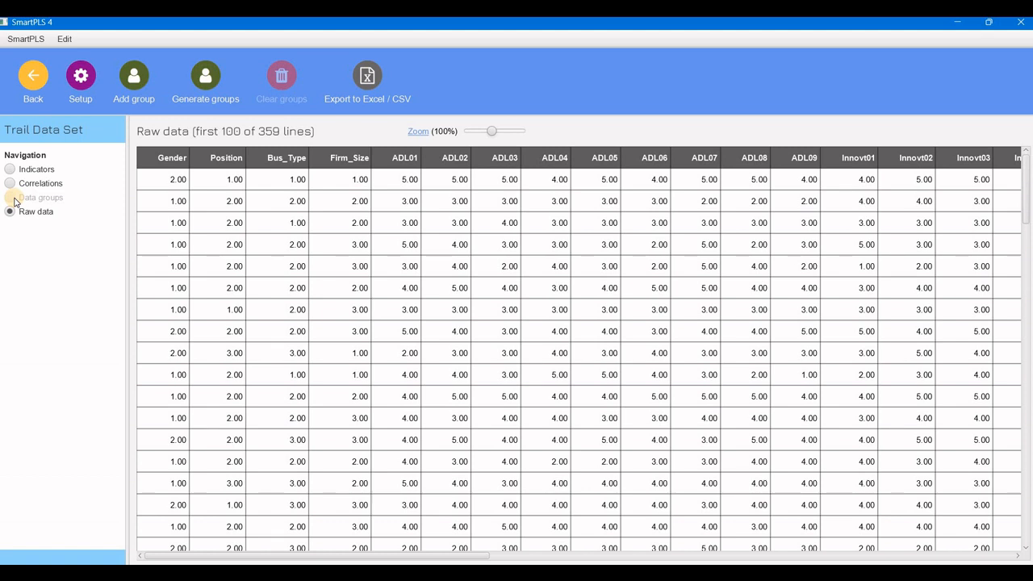
{"action": "left_click", "coordinate": [212, 74]}
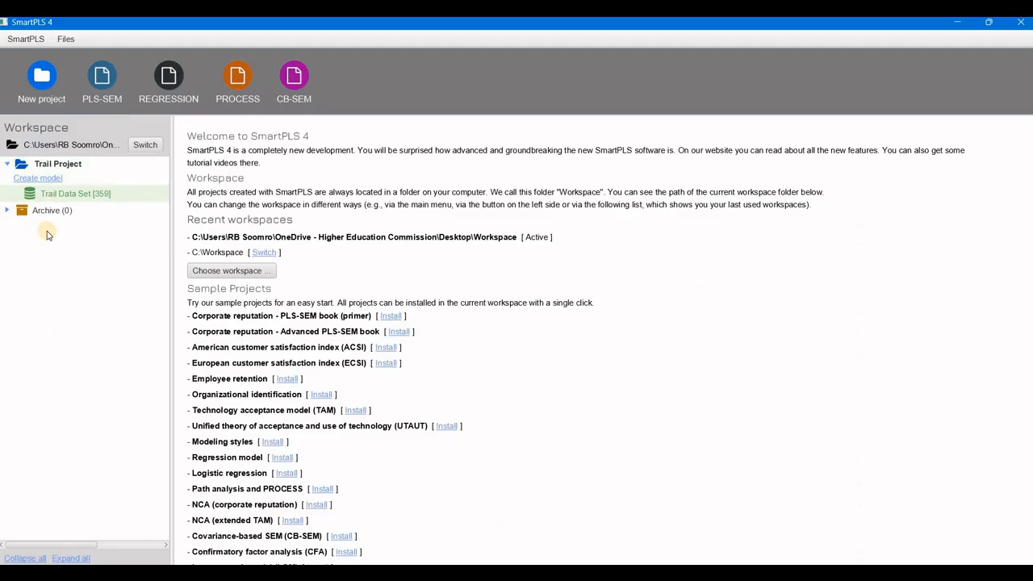
Create a new PLS-SEM model named Trail Project in the Trail Project project.
{"action": "left_click", "coordinate": [38, 178]}
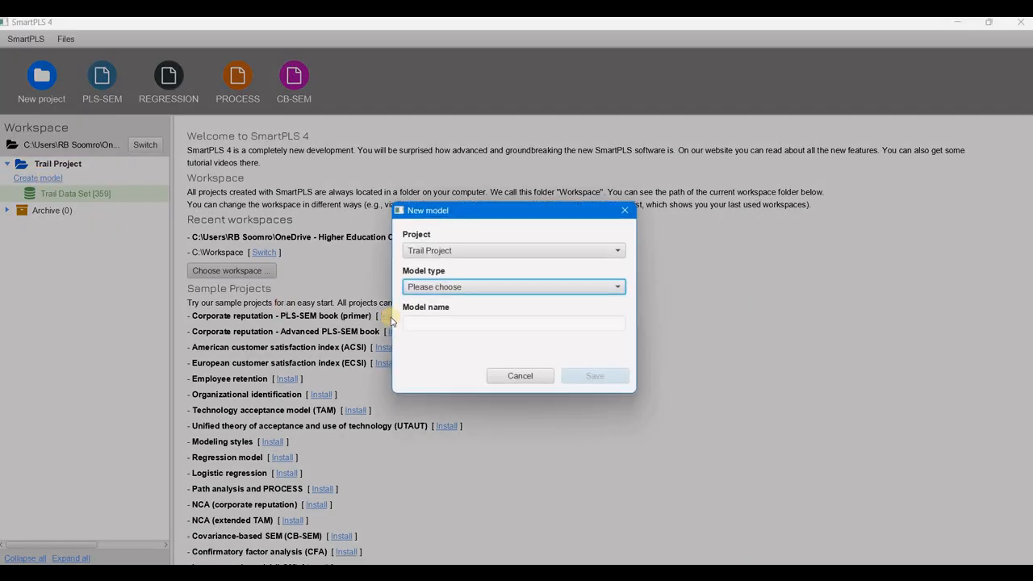
{"action": "left_click", "coordinate": [455, 251]}
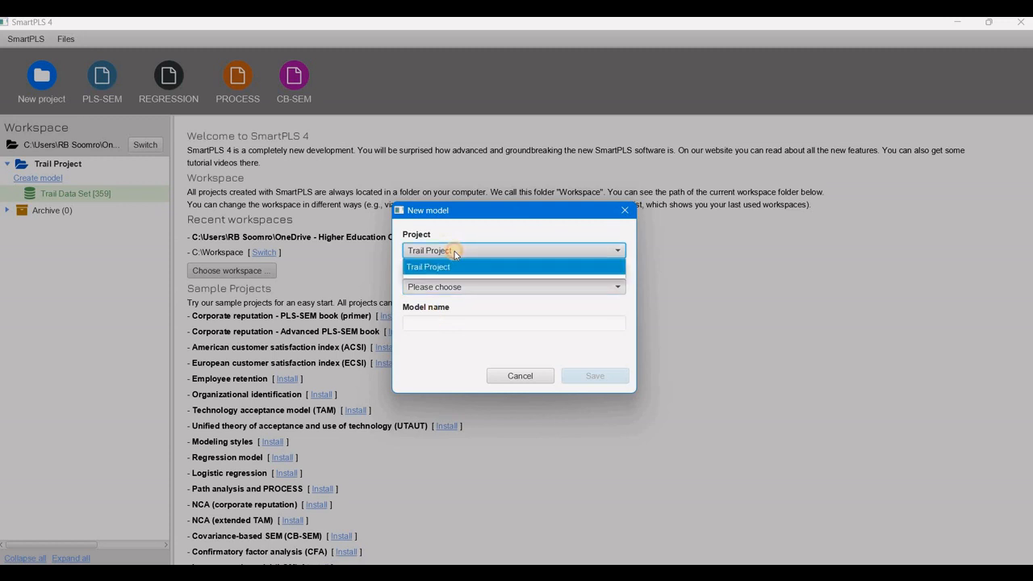
{"action": "left_click", "coordinate": [455, 253]}
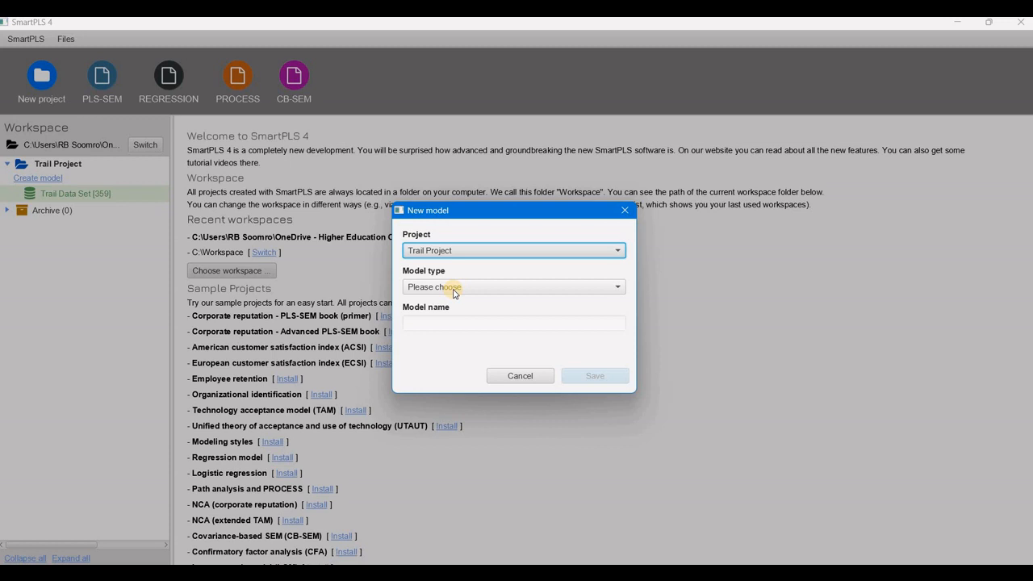
{"action": "left_click", "coordinate": [453, 289]}
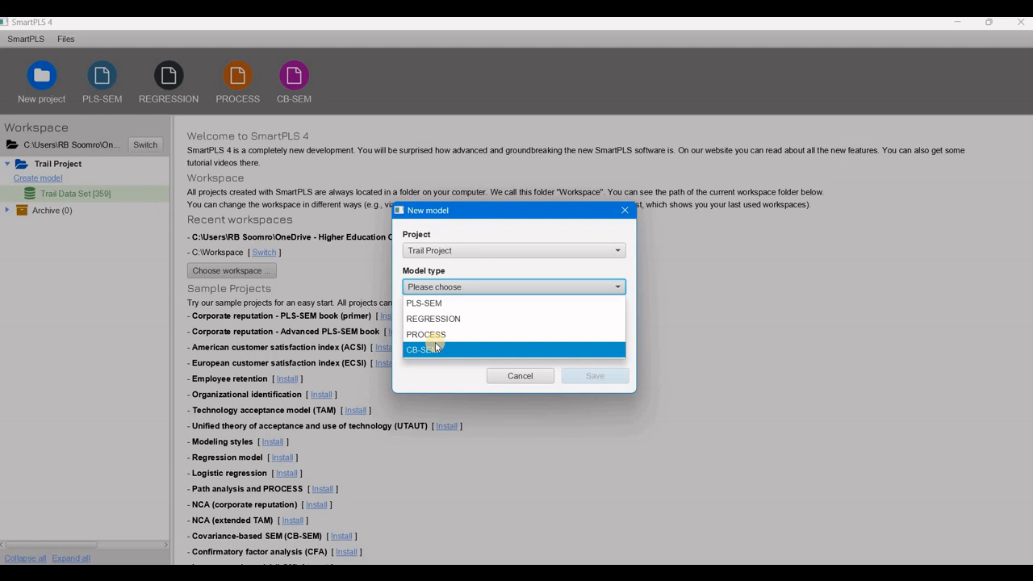
{"action": "left_click", "coordinate": [427, 303]}
{"action": "left_click", "coordinate": [428, 323]}
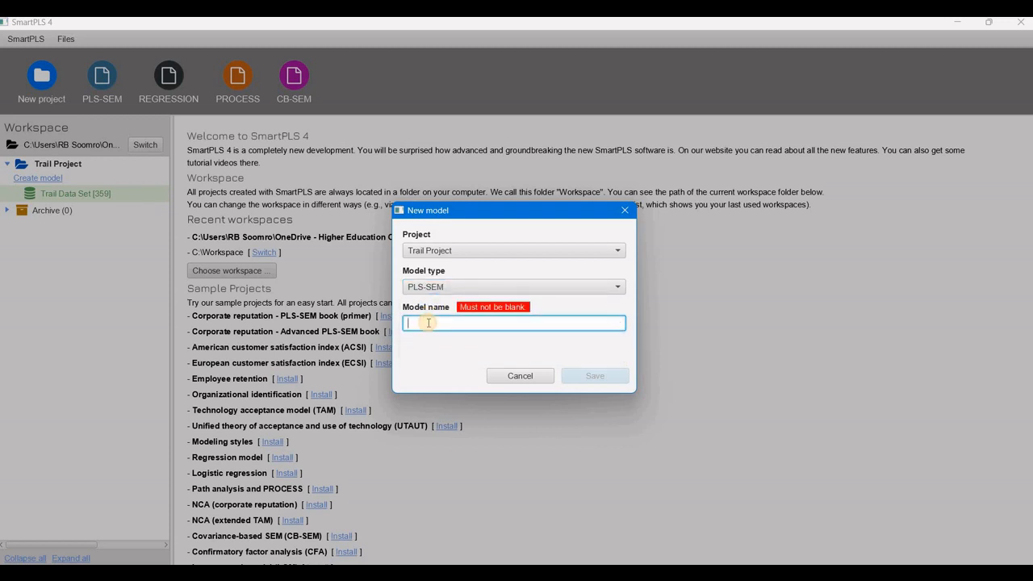
{"action": "type", "text": "Trail Project"}
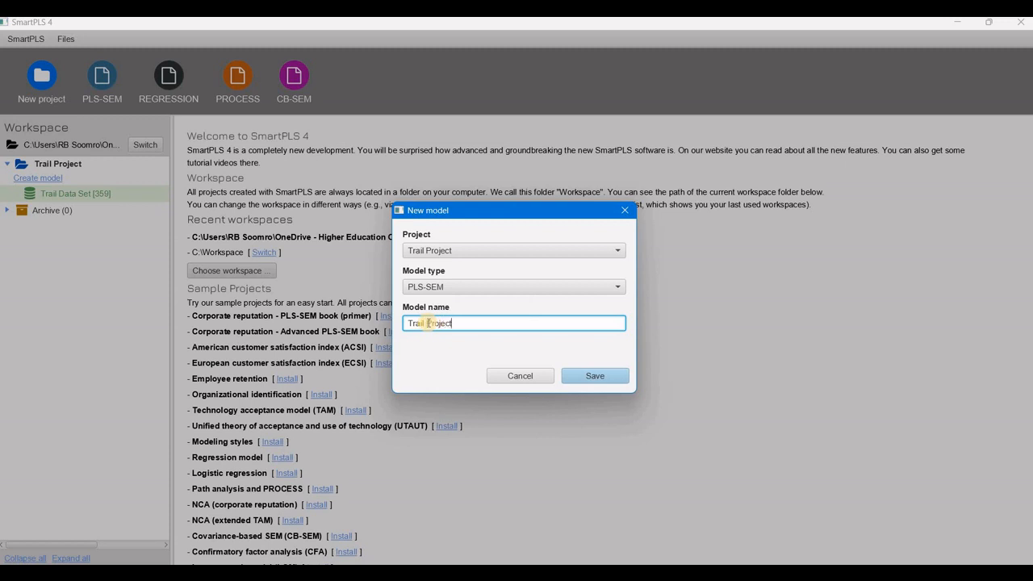
{"action": "left_click", "coordinate": [577, 376]}
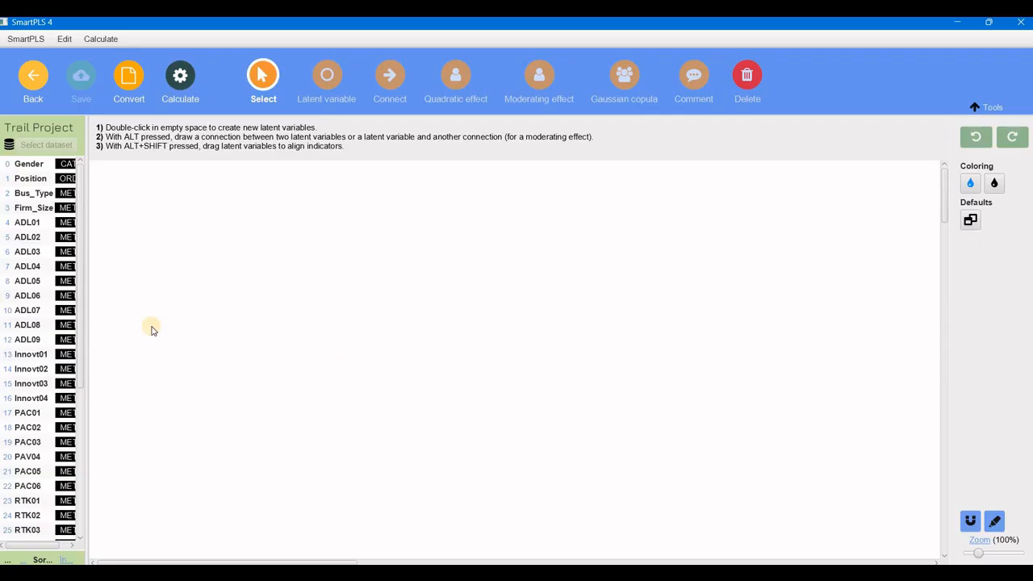
Widen the indicator list and add a latent variable named ADL to the model canvas.
{"action": "left_click_drag", "start_coordinate": [86, 319], "coordinate": [108, 321]}
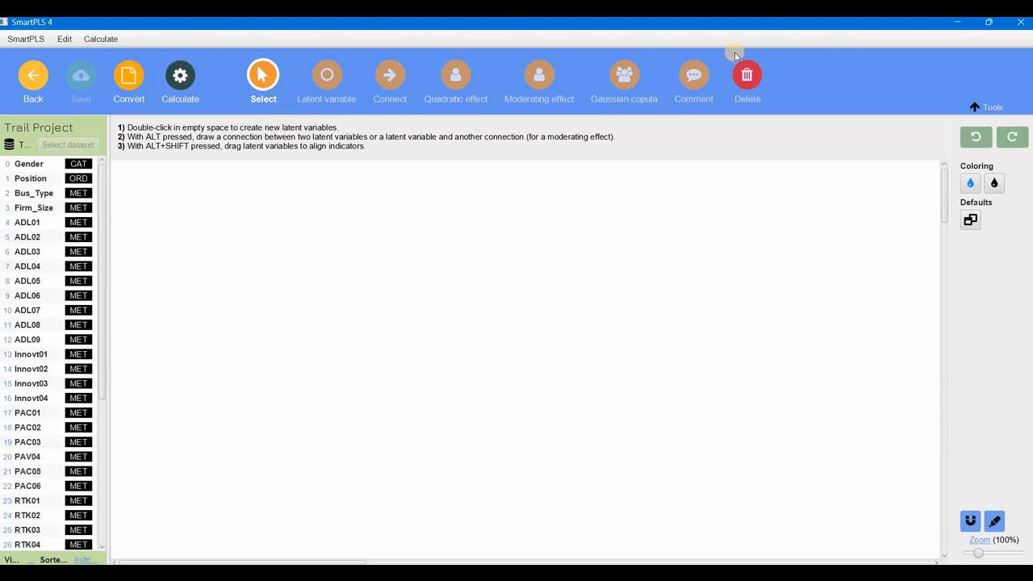
{"action": "left_click", "coordinate": [990, 109]}
{"action": "left_click", "coordinate": [991, 109]}
{"action": "left_click", "coordinate": [991, 108]}
{"action": "left_click", "coordinate": [991, 109]}
{"action": "left_click", "coordinate": [327, 81]}
{"action": "left_click", "coordinate": [253, 279]}
{"action": "type", "text": "Alpha"}
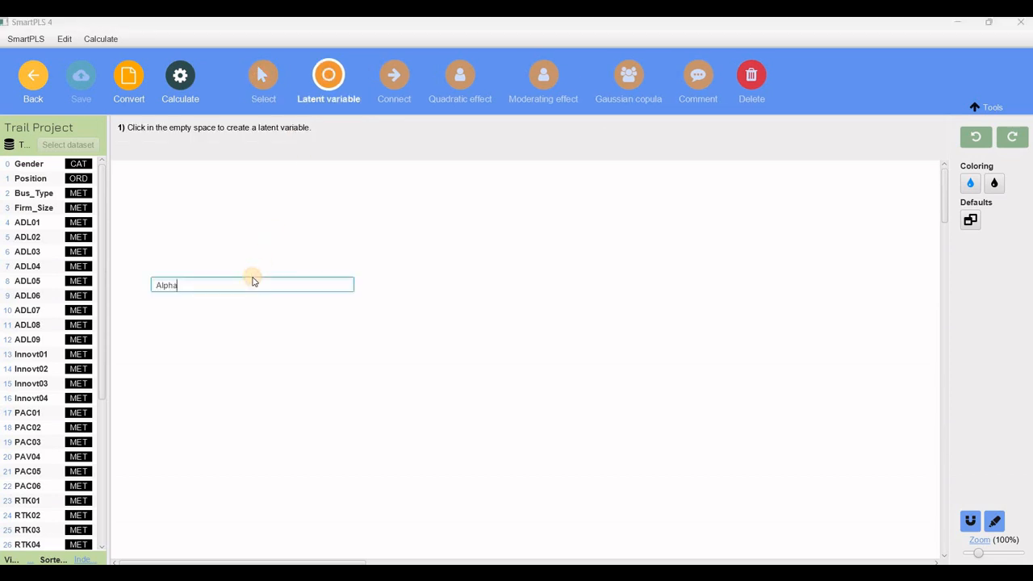
{"action": "key", "text": "BackSpace"}
{"action": "key", "text": "BackSpace"}
{"action": "key", "text": "Return"}
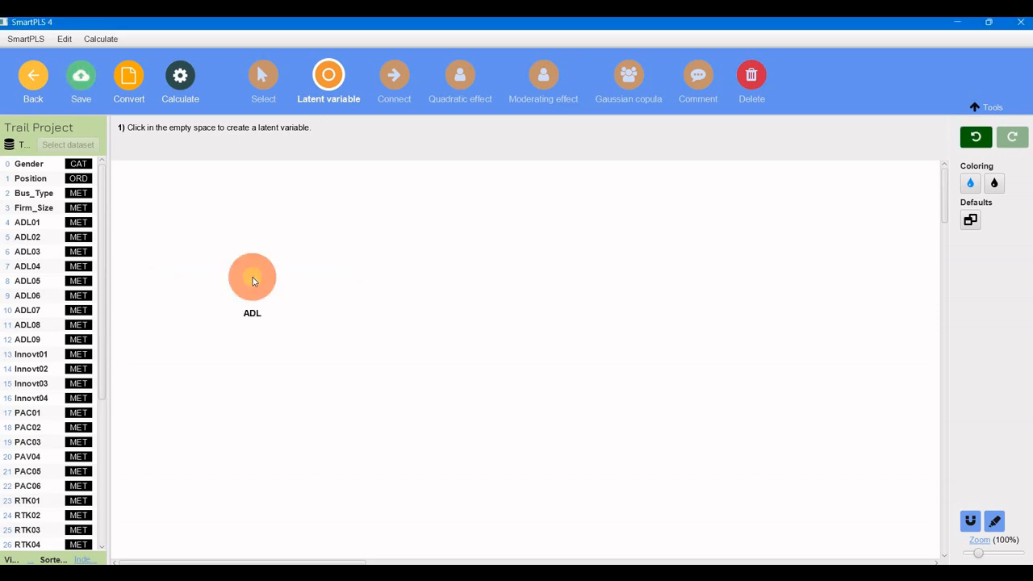
Assign indicators ADL01 through ADL09 to the ADL latent variable.
{"action": "left_click", "coordinate": [34, 226]}
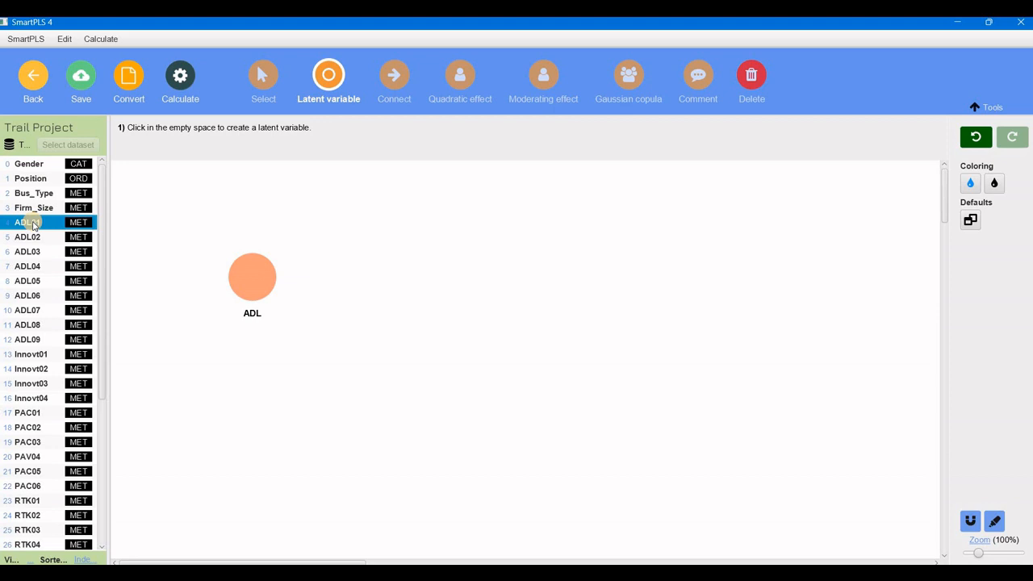
{"action": "left_click", "coordinate": [32, 339], "text": "shift"}
{"action": "left_click_drag", "start_coordinate": [32, 272], "coordinate": [252, 280]}
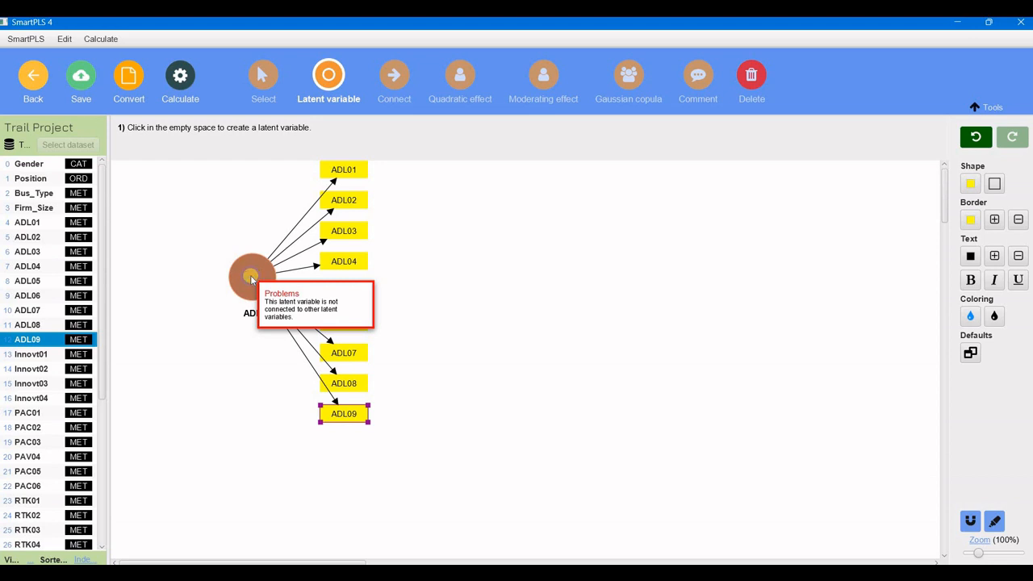
{"action": "right_click", "coordinate": [251, 279]}
{"action": "key", "text": "Down"}
{"action": "key", "text": "Escape"}
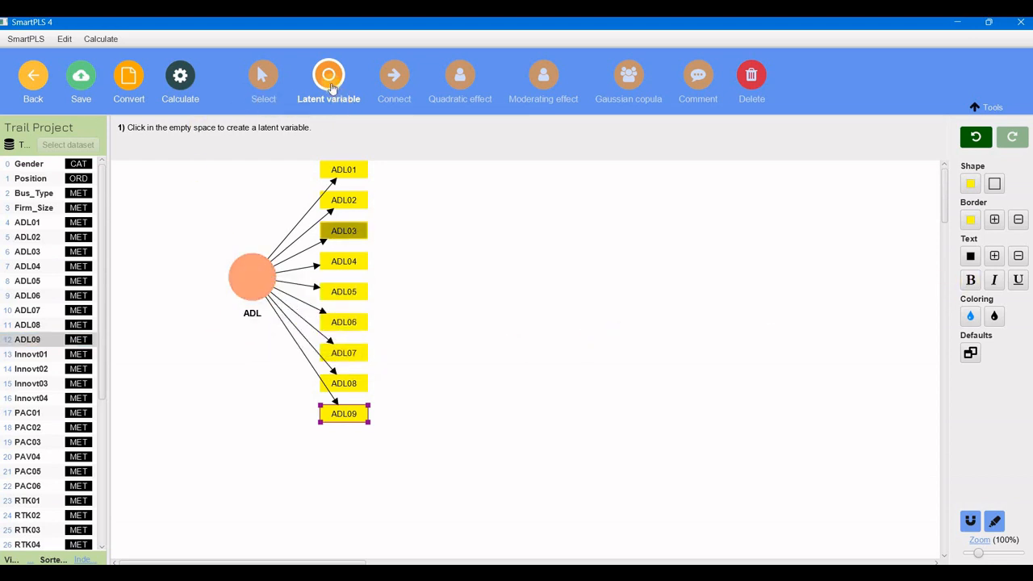
Align the ADL indicators to the left of the latent variable.
{"action": "mouse_move", "coordinate": [256, 281]}
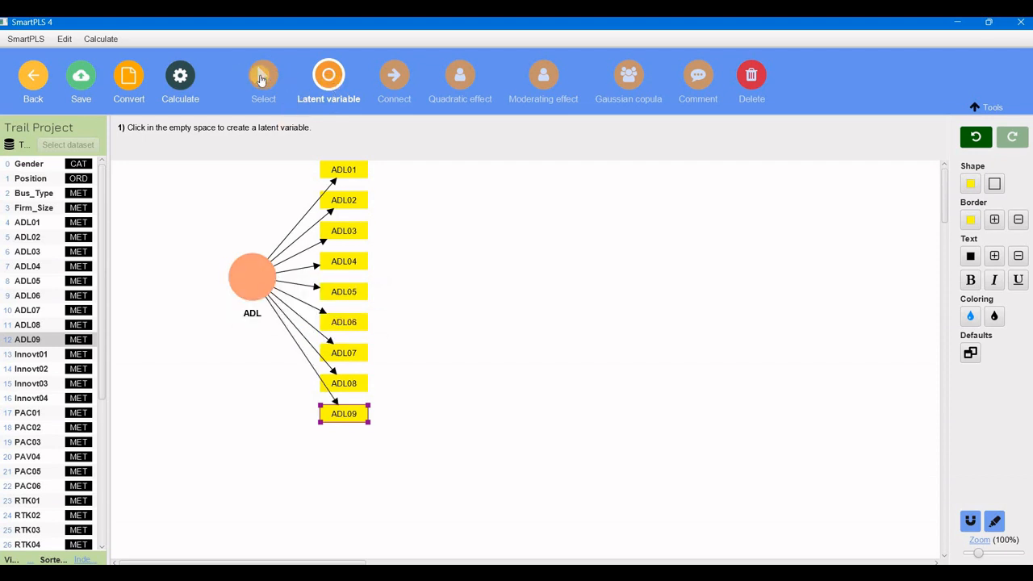
{"action": "left_click", "coordinate": [261, 78]}
{"action": "left_click", "coordinate": [254, 279]}
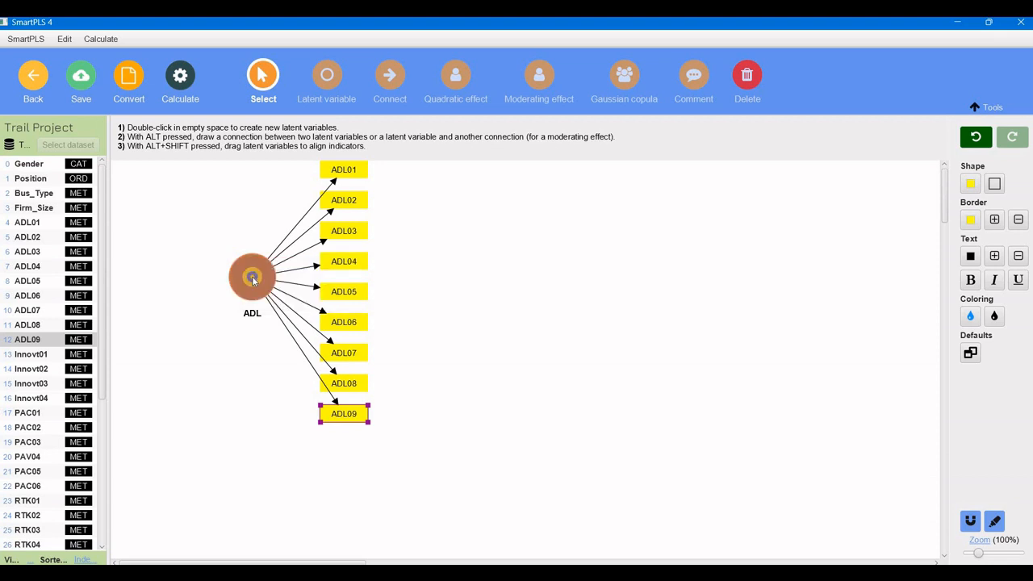
{"action": "right_click", "coordinate": [253, 268]}
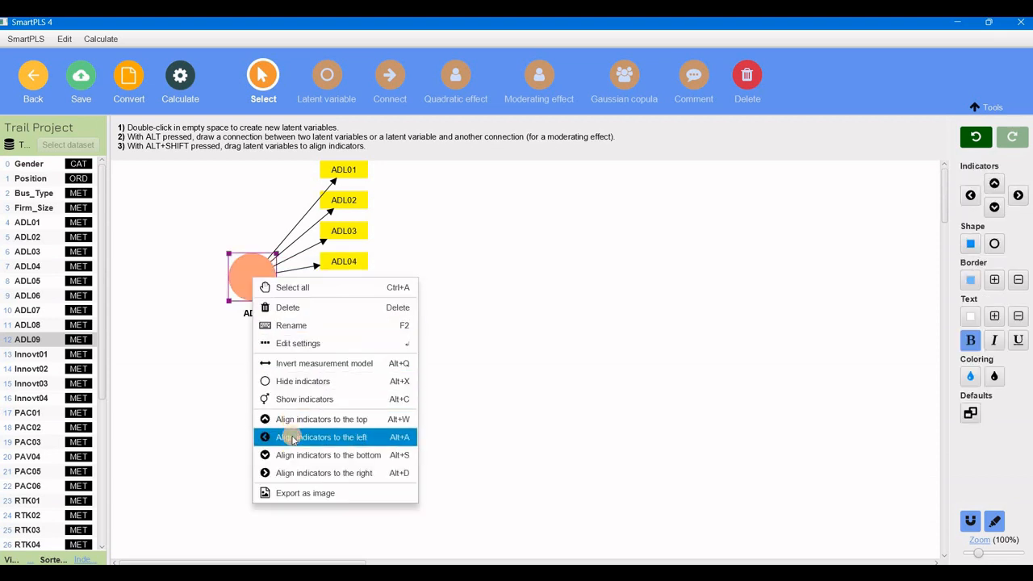
{"action": "left_click", "coordinate": [291, 437]}
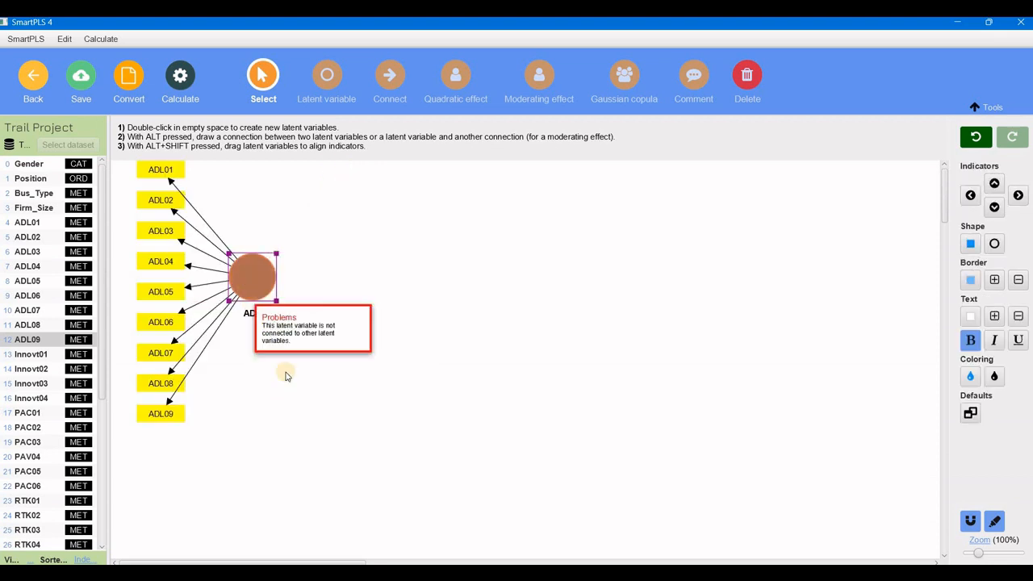
{"action": "right_click", "coordinate": [287, 453]}
{"action": "left_click", "coordinate": [291, 477]}
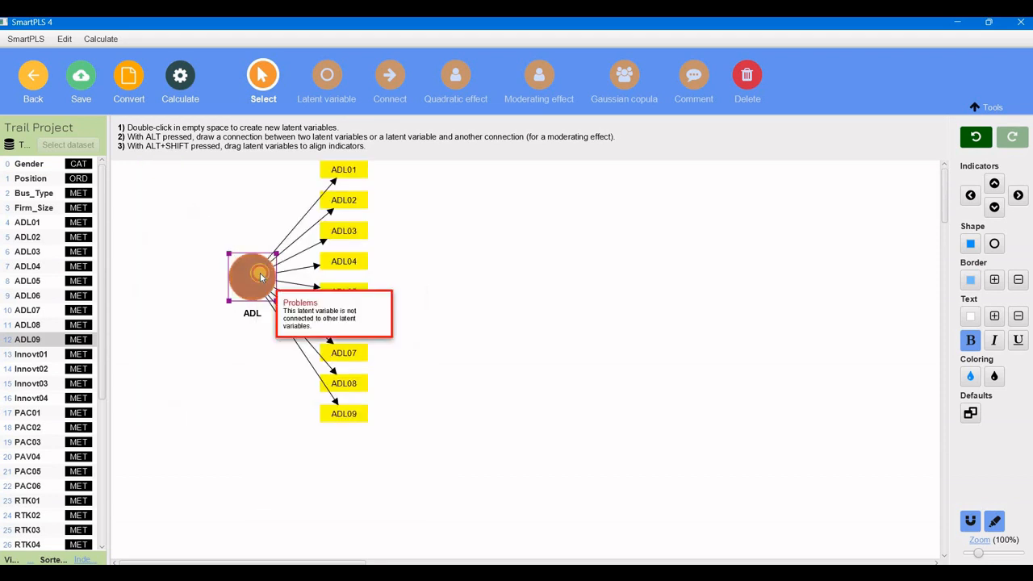
{"action": "right_click", "coordinate": [260, 276]}
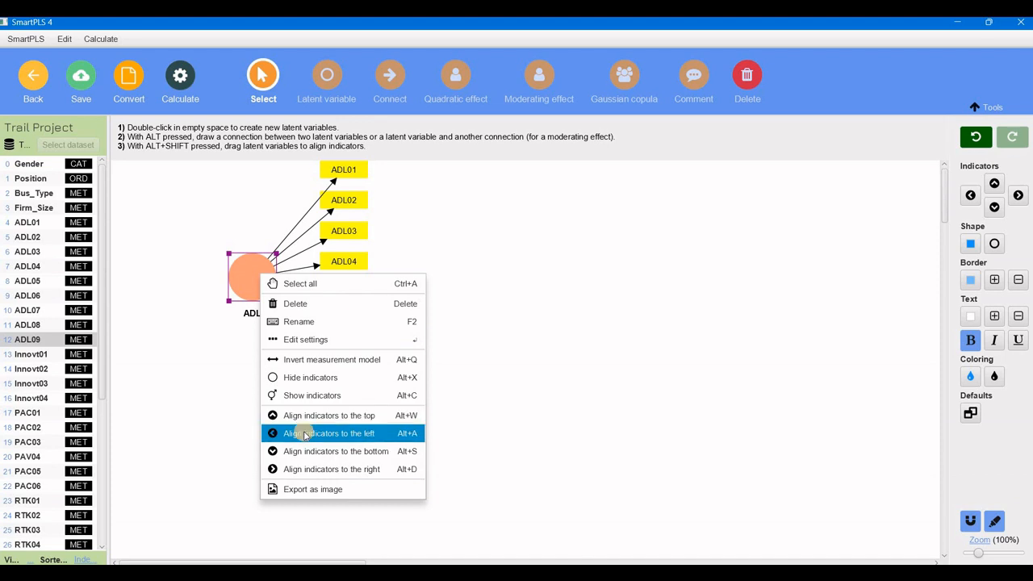
{"action": "left_click", "coordinate": [305, 434]}
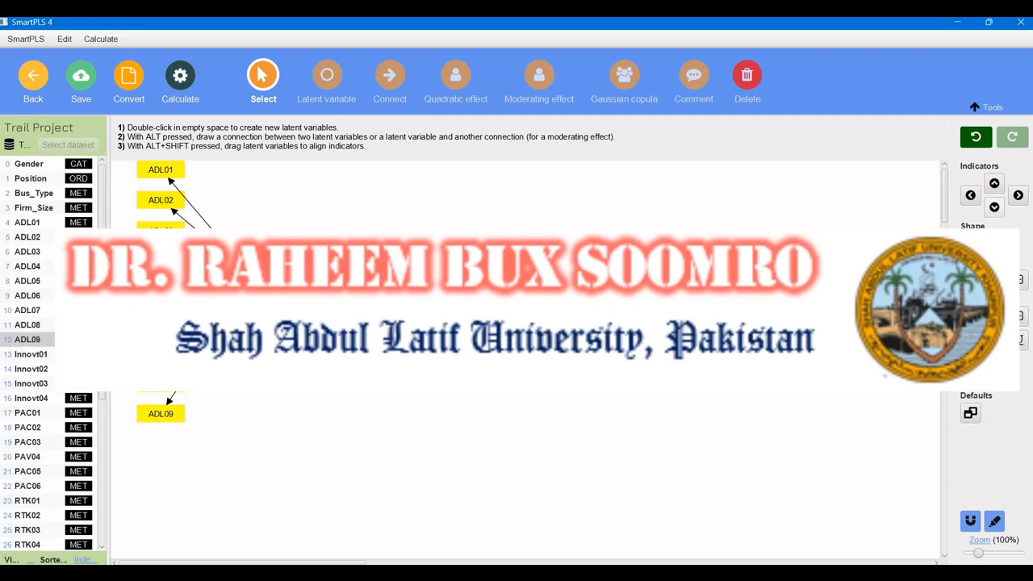
{"action": "right_click", "coordinate": [253, 281]}
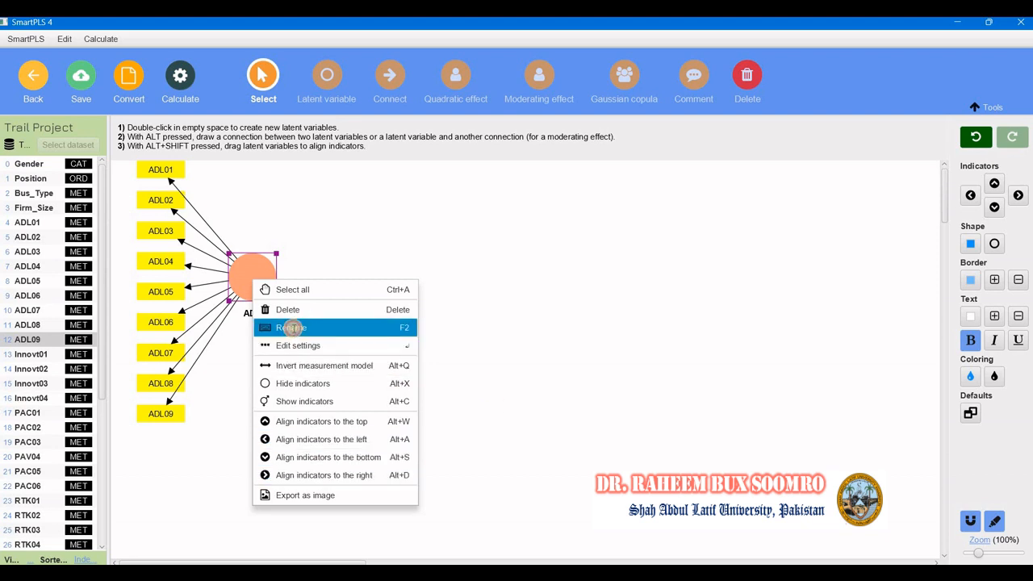
{"action": "left_click", "coordinate": [294, 328]}
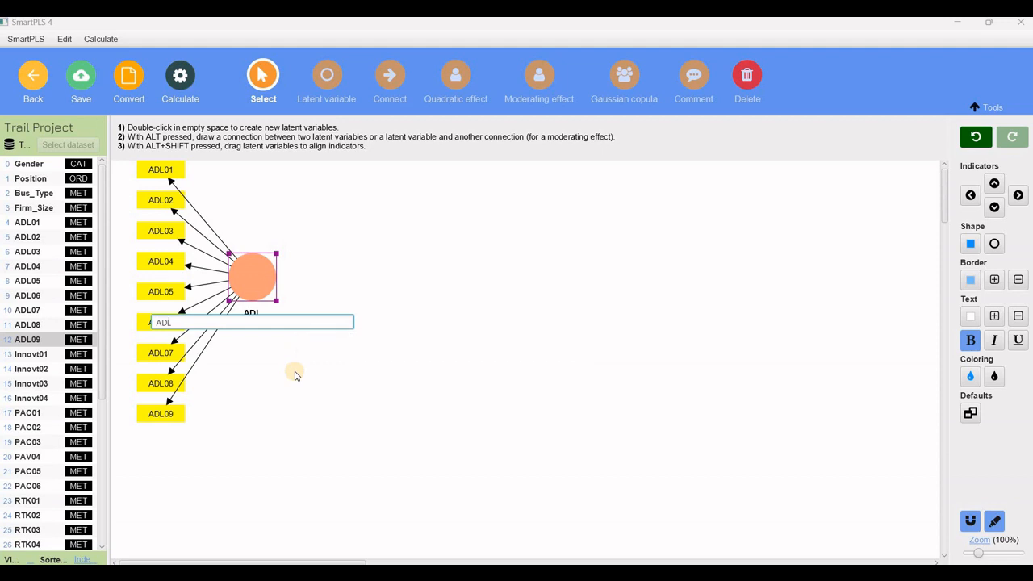
{"action": "key", "text": "Return"}
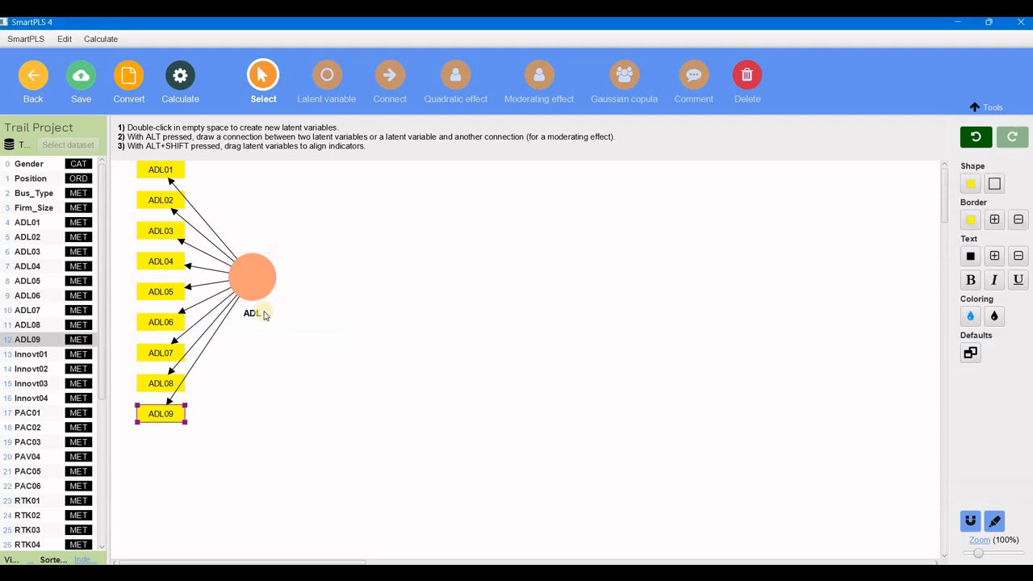
{"action": "right_click", "coordinate": [260, 287]}
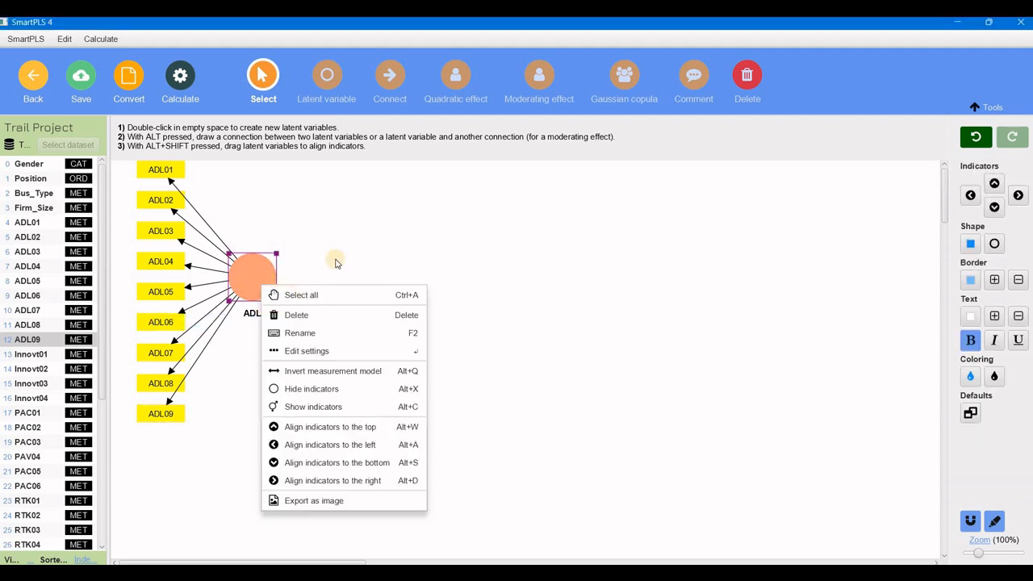
{"action": "left_click", "coordinate": [262, 370]}
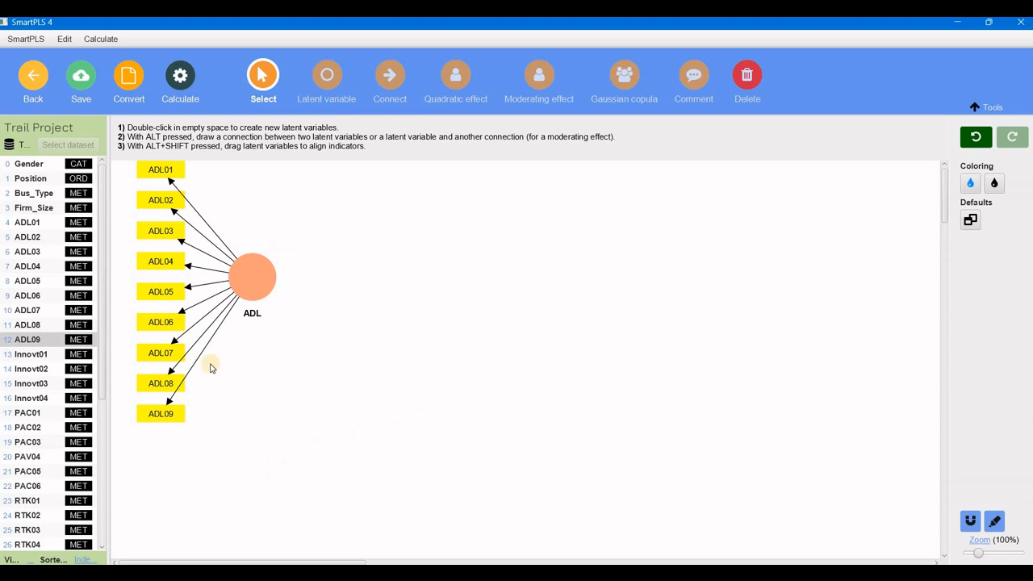
Stack the ADL indicators into a compact column and move the ADL latent variable slightly upward.
{"action": "left_click", "coordinate": [161, 292]}
{"action": "left_click", "coordinate": [161, 261]}
{"action": "left_click", "coordinate": [161, 232]}
{"action": "left_click_drag", "start_coordinate": [160, 259], "coordinate": [161, 274]}
{"action": "left_click_drag", "start_coordinate": [160, 236], "coordinate": [161, 251]}
{"action": "left_click_drag", "start_coordinate": [160, 202], "coordinate": [161, 231]}
{"action": "left_click_drag", "start_coordinate": [161, 170], "coordinate": [161, 217]}
{"action": "left_click_drag", "start_coordinate": [158, 323], "coordinate": [159, 311]}
{"action": "left_click_drag", "start_coordinate": [161, 353], "coordinate": [159, 326]}
{"action": "left_click_drag", "start_coordinate": [165, 387], "coordinate": [164, 354]}
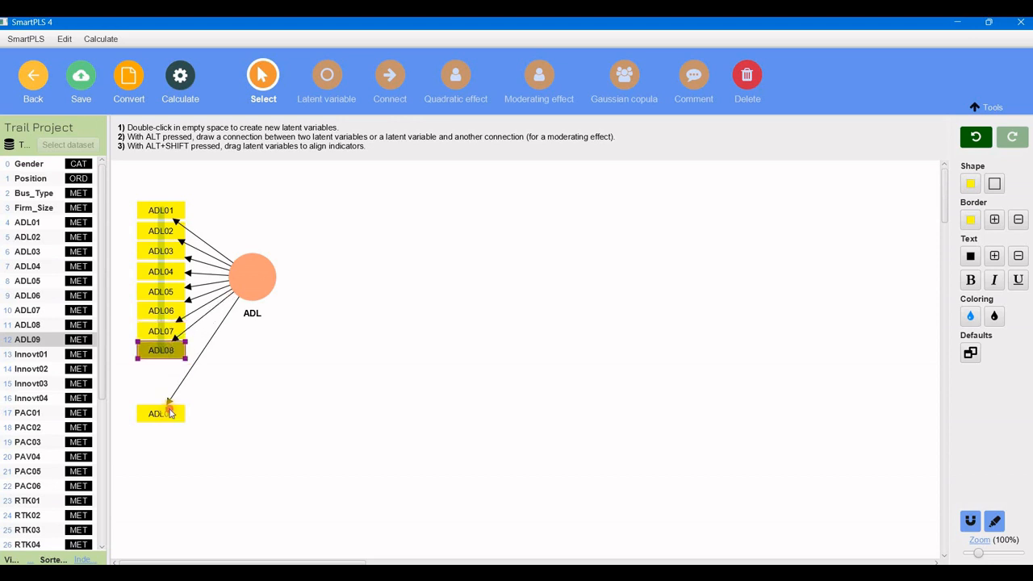
{"action": "left_click_drag", "start_coordinate": [165, 413], "coordinate": [166, 368]}
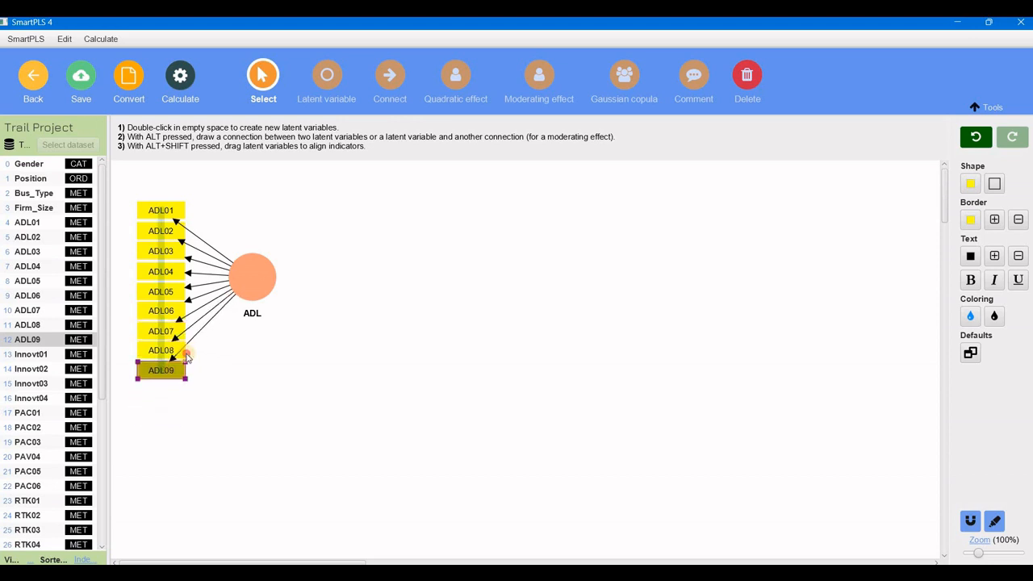
{"action": "left_click_drag", "start_coordinate": [248, 277], "coordinate": [244, 249]}
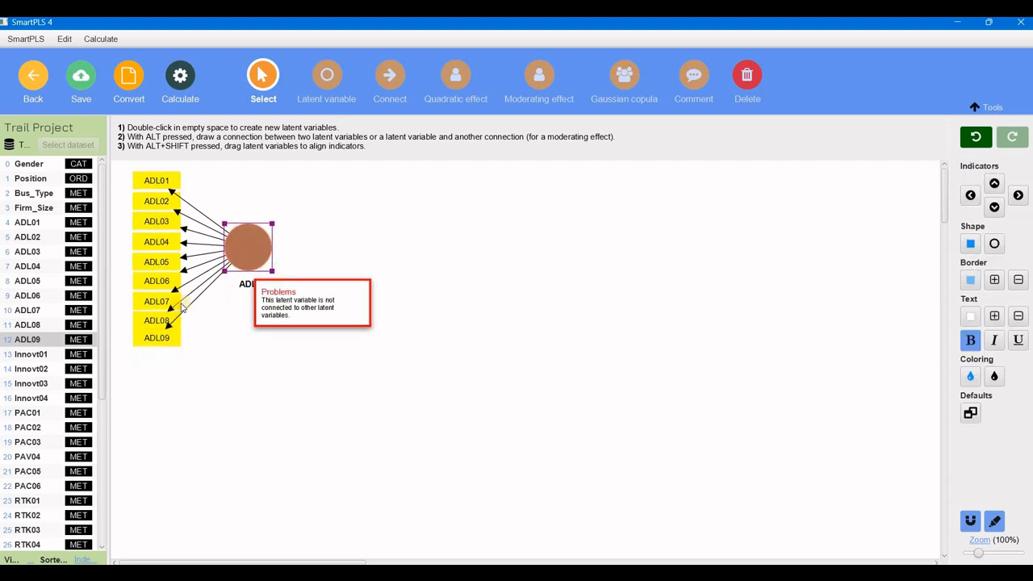
{"action": "left_click", "coordinate": [166, 347]}
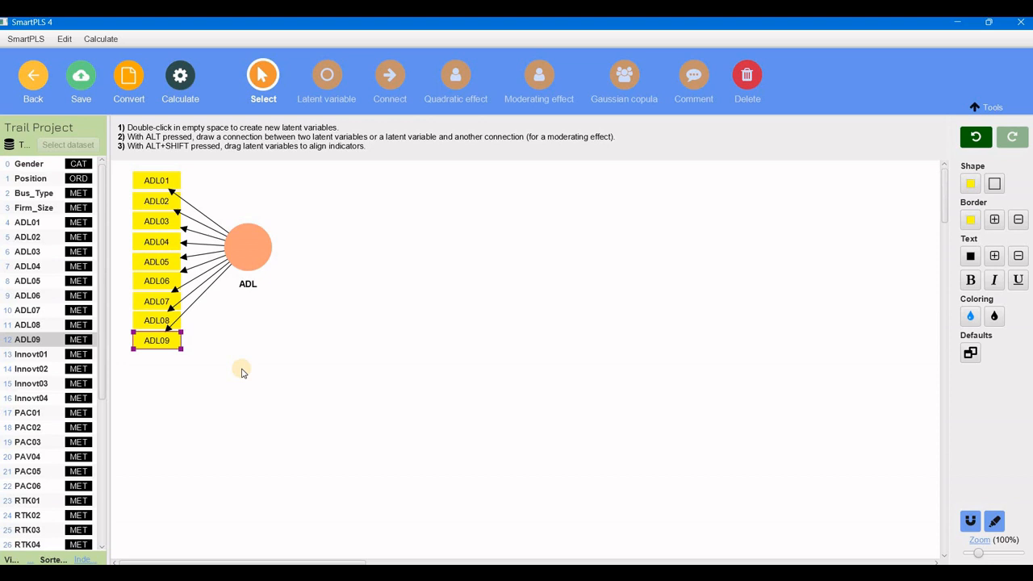
Add a latent variable named EPT with indicators EPT01 through EPT09 to the model canvas.
{"action": "left_click_drag", "start_coordinate": [103, 377], "coordinate": [110, 525]}
{"action": "scroll", "coordinate": [46, 459], "scroll_direction": "down", "scroll_amount": 2}
{"action": "left_click", "coordinate": [39, 428]}
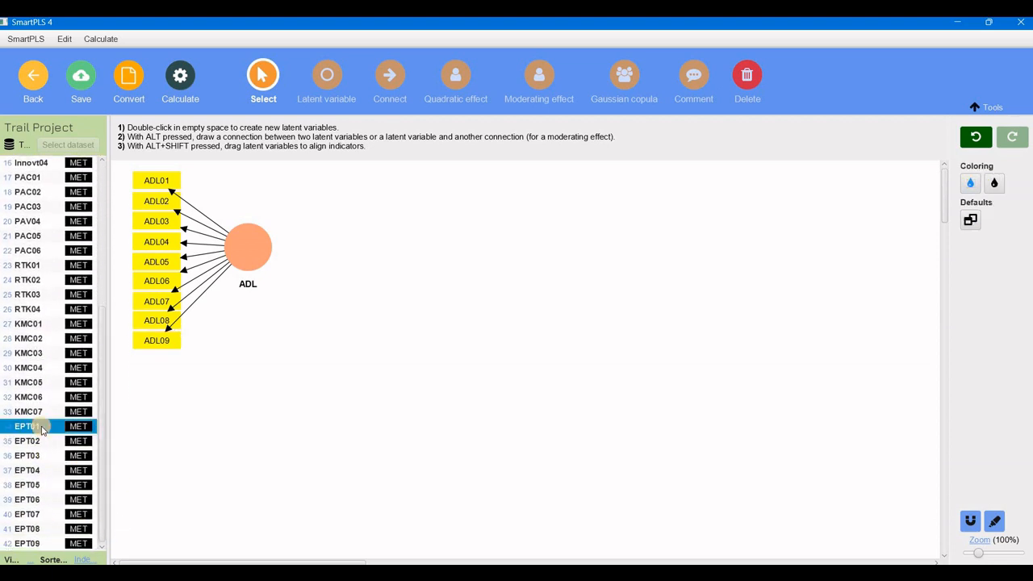
{"action": "left_click_drag", "start_coordinate": [103, 478], "coordinate": [101, 525]}
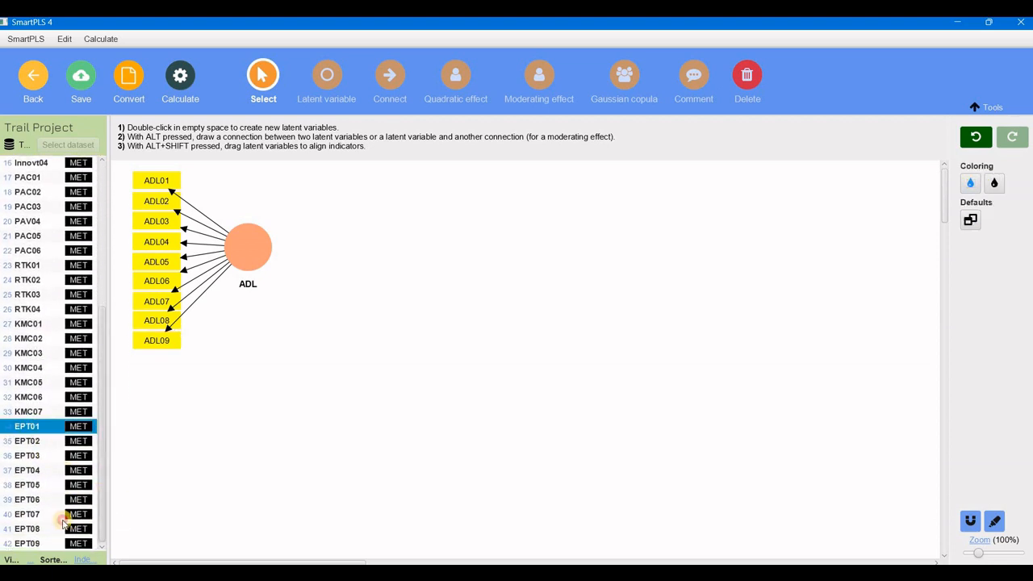
{"action": "left_click", "coordinate": [33, 542], "text": "shift"}
{"action": "left_click_drag", "start_coordinate": [33, 542], "coordinate": [467, 398]}
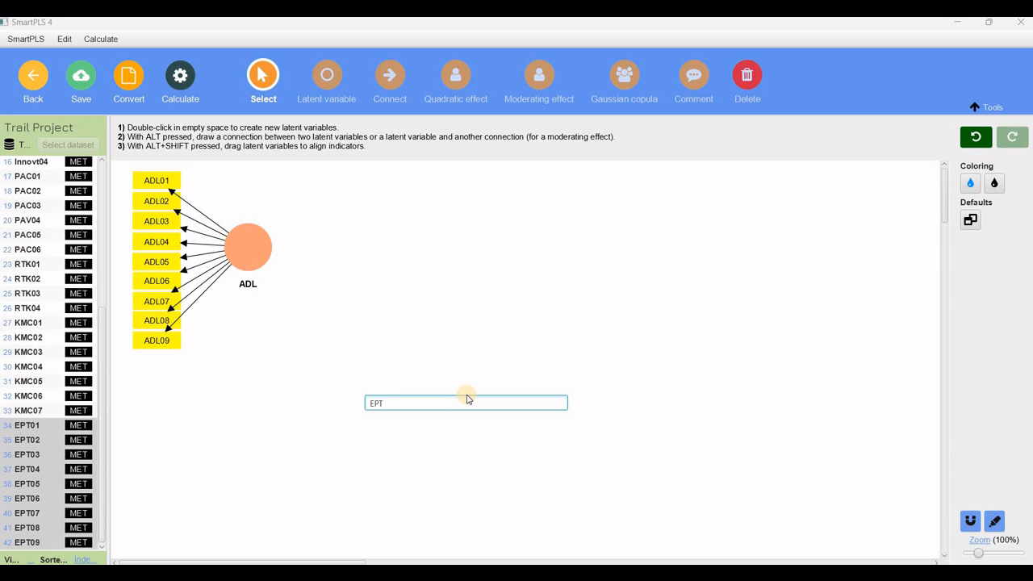
{"action": "key", "text": "Return"}
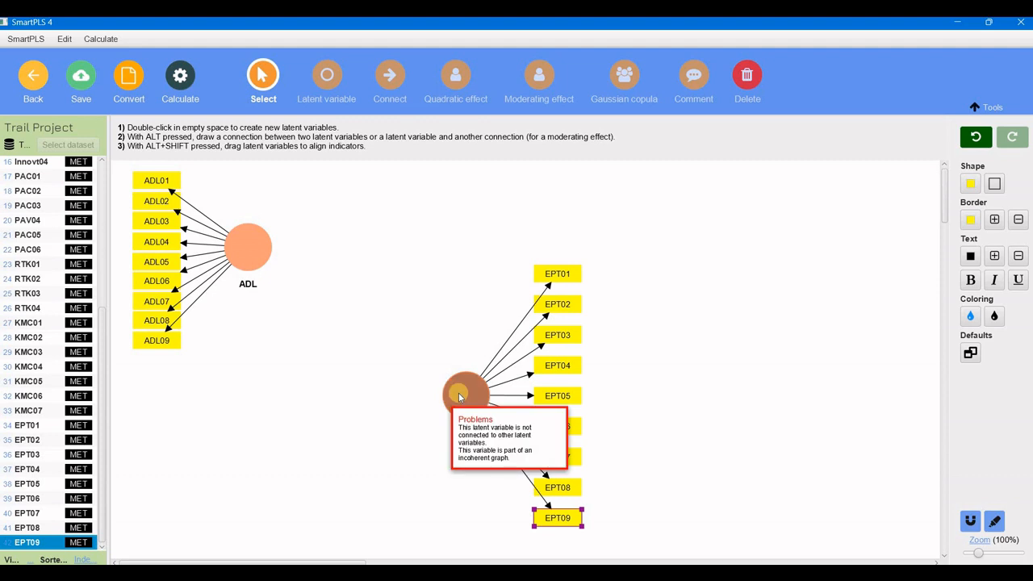
Move the EPT latent variable to the right and stack its indicators into a compact column.
{"action": "left_click_drag", "start_coordinate": [459, 393], "coordinate": [768, 393]}
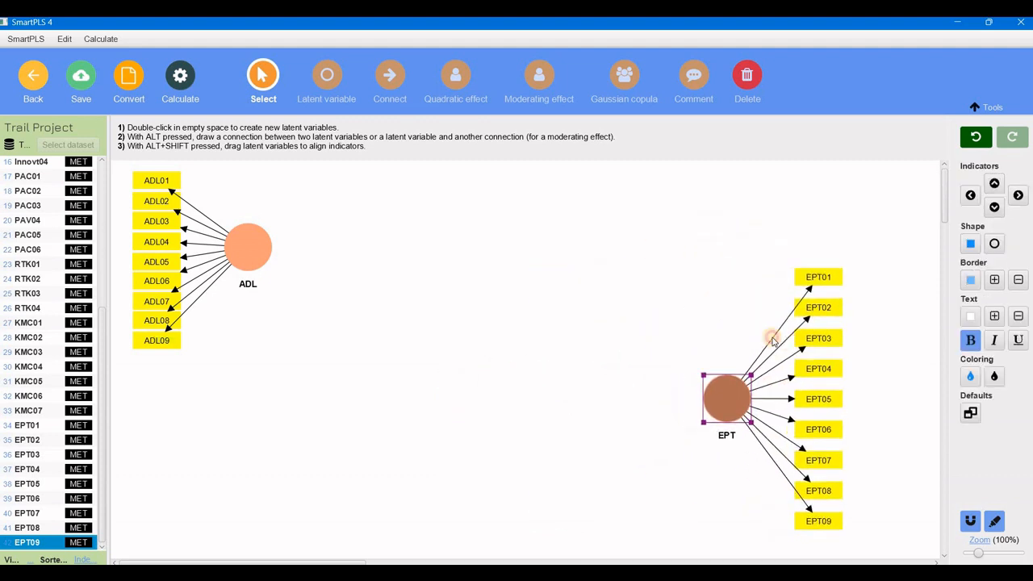
{"action": "mouse_move", "coordinate": [835, 340]}
{"action": "left_mouse_down"}
{"action": "mouse_move", "coordinate": [820, 318]}
{"action": "mouse_move", "coordinate": [819, 329]}
{"action": "left_mouse_up"}
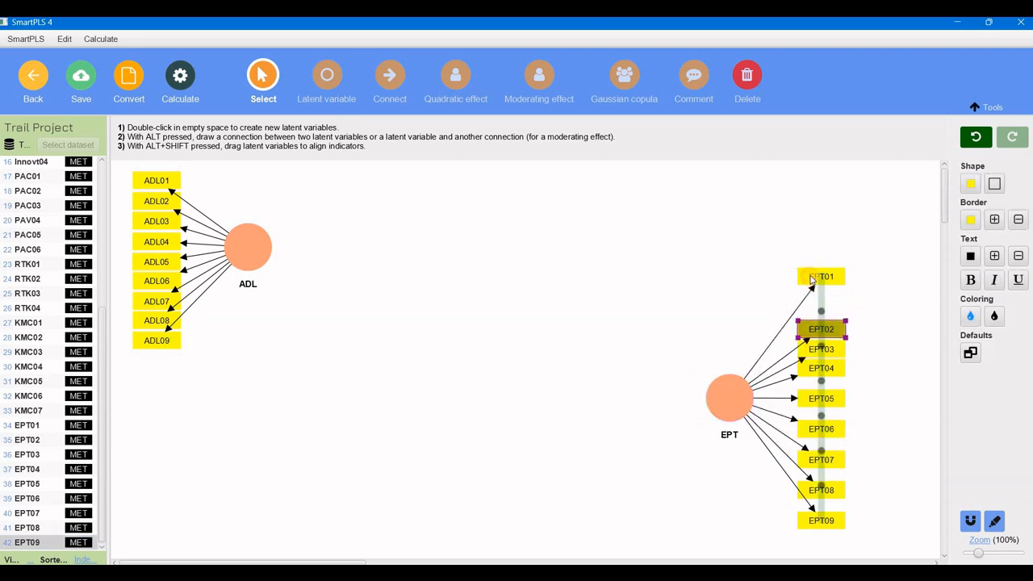
{"action": "left_click_drag", "start_coordinate": [820, 278], "coordinate": [820, 310]}
{"action": "left_click_drag", "start_coordinate": [815, 397], "coordinate": [815, 388]}
{"action": "left_click_drag", "start_coordinate": [815, 434], "coordinate": [815, 414]}
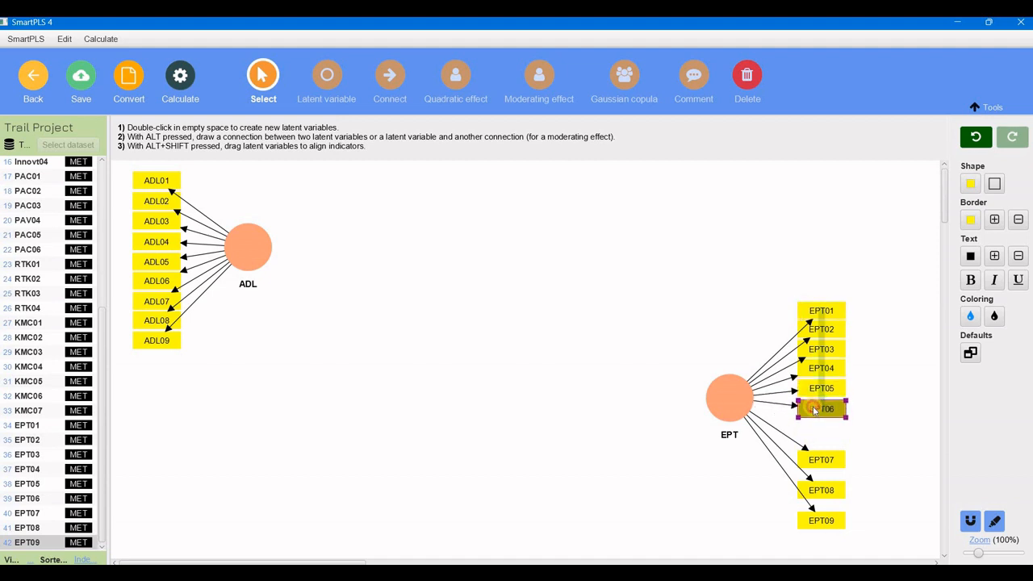
{"action": "left_click_drag", "start_coordinate": [815, 460], "coordinate": [815, 435]}
{"action": "left_click_drag", "start_coordinate": [817, 484], "coordinate": [816, 428]}
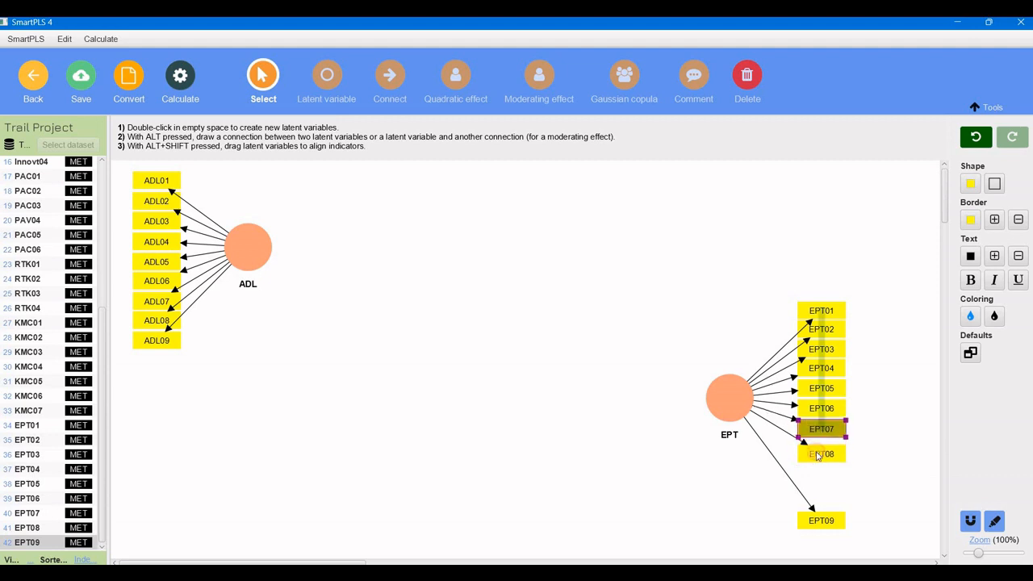
{"action": "left_click_drag", "start_coordinate": [815, 518], "coordinate": [821, 470]}
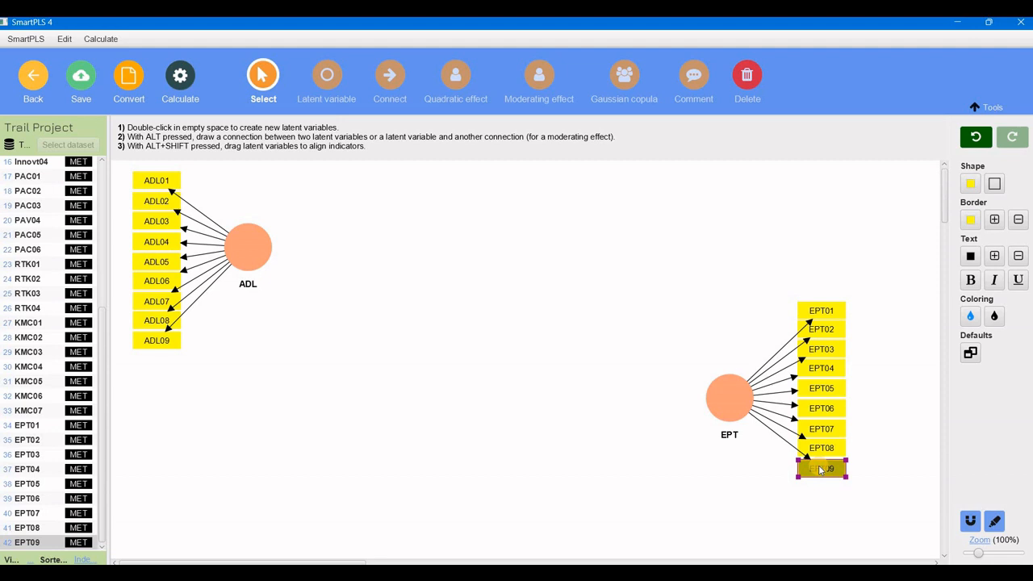
Reposition the EPT and ADL latent variables with their indicators so they sit level across the canvas.
{"action": "left_click_drag", "start_coordinate": [731, 397], "coordinate": [752, 422]}
{"action": "left_click_drag", "start_coordinate": [246, 278], "coordinate": [276, 438]}
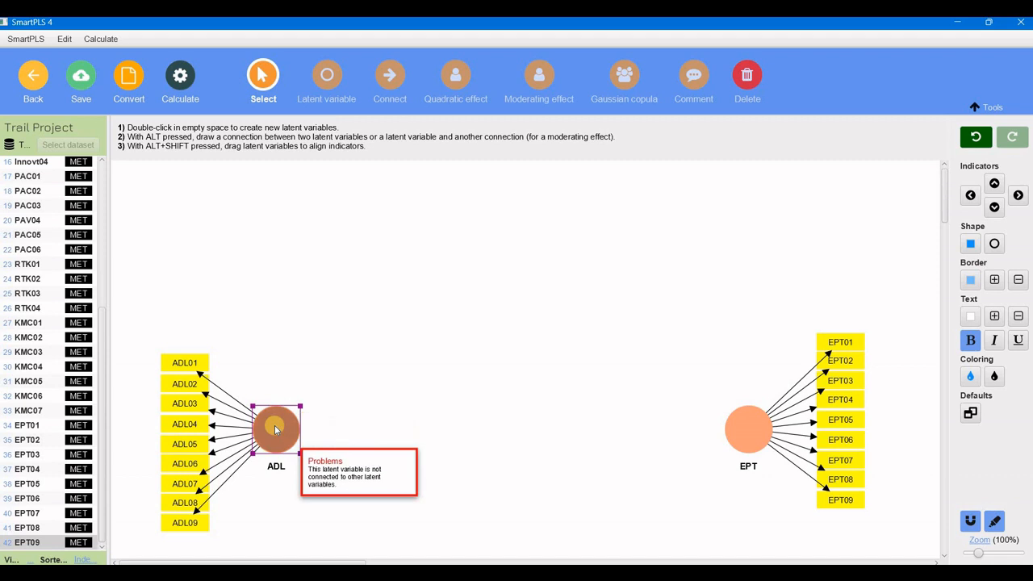
{"action": "left_click", "coordinate": [148, 342]}
{"action": "left_click_drag", "start_coordinate": [181, 520], "coordinate": [183, 522]}
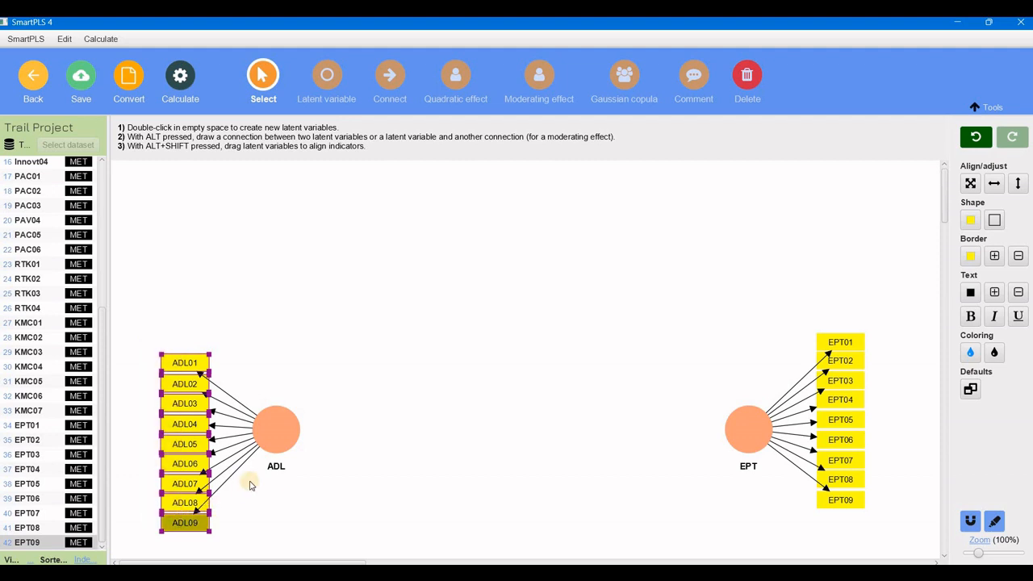
{"action": "left_click", "coordinate": [278, 428]}
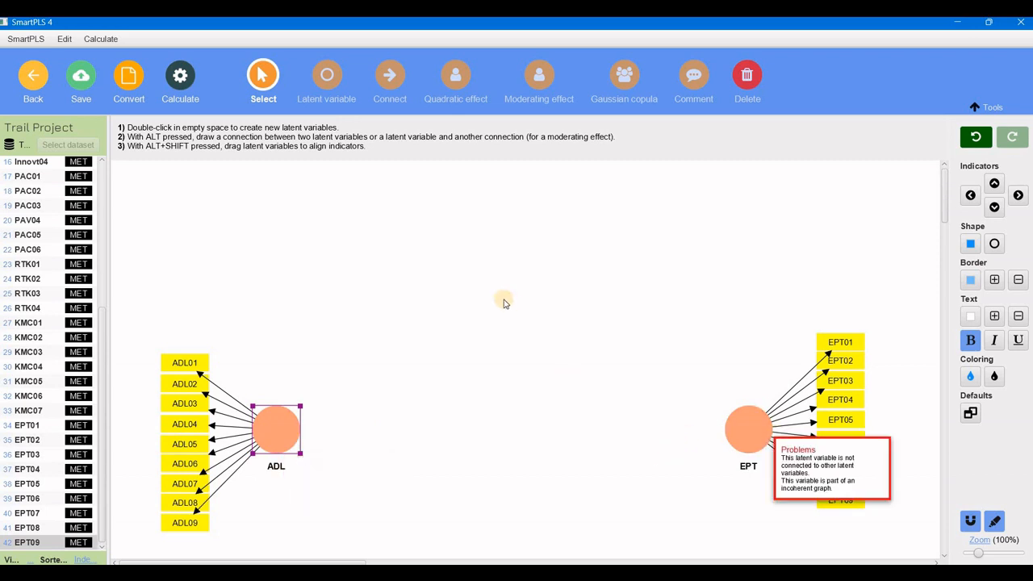
Connect the ADL latent variable to the EPT latent variable with a structural path.
{"action": "left_click", "coordinate": [391, 82]}
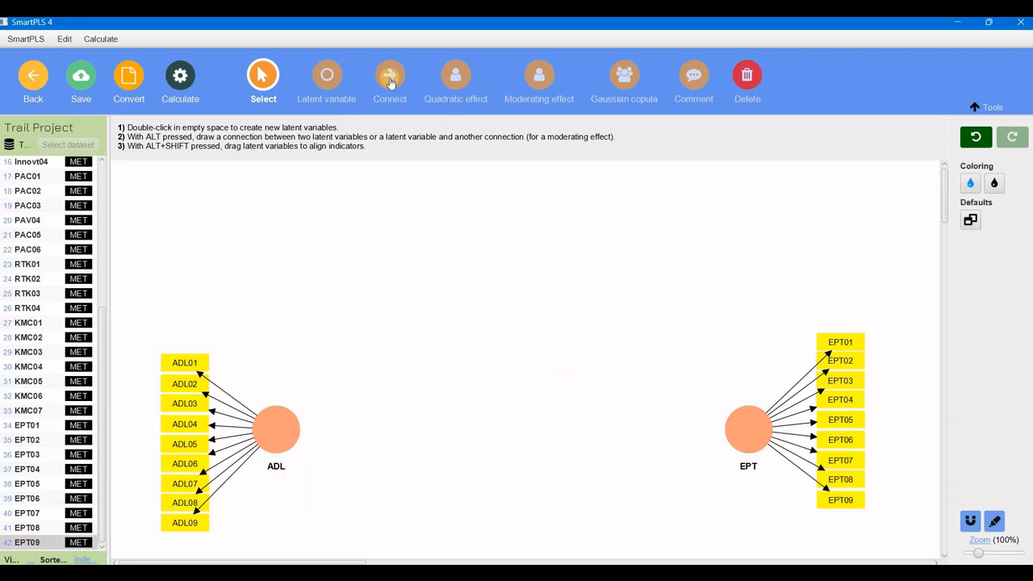
{"action": "left_click", "coordinate": [391, 81]}
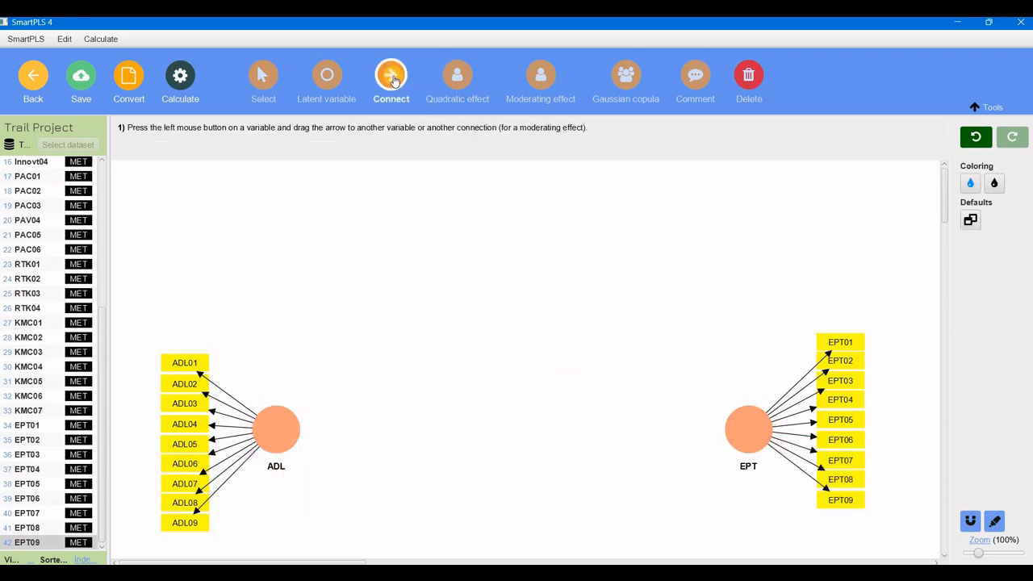
{"action": "left_click_drag", "start_coordinate": [278, 424], "coordinate": [736, 429]}
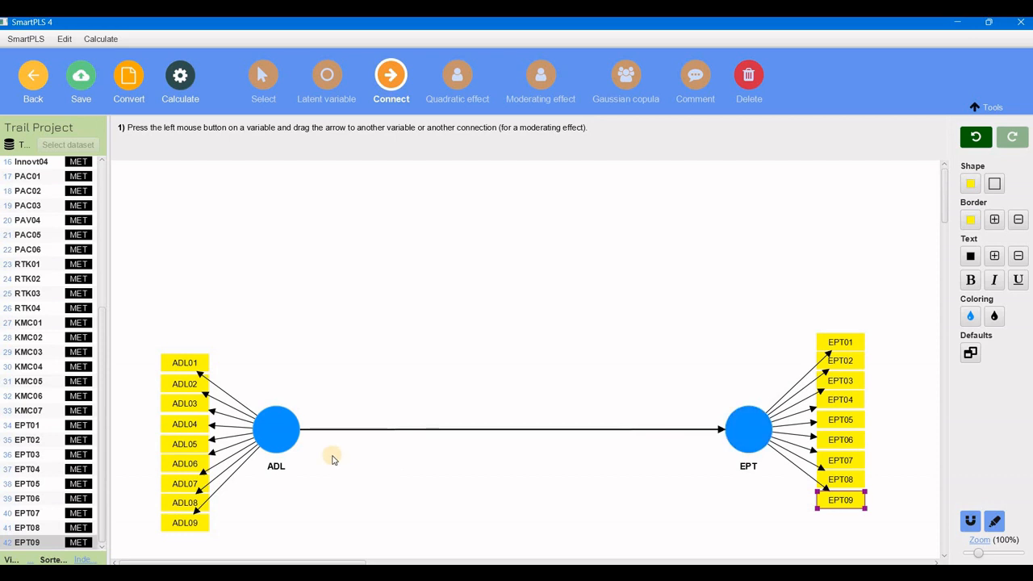
Add a latent variable named RTK0 with indicators RTK01 through RTK04 above the path and nudge it slightly down.
{"action": "left_click", "coordinate": [26, 264]}
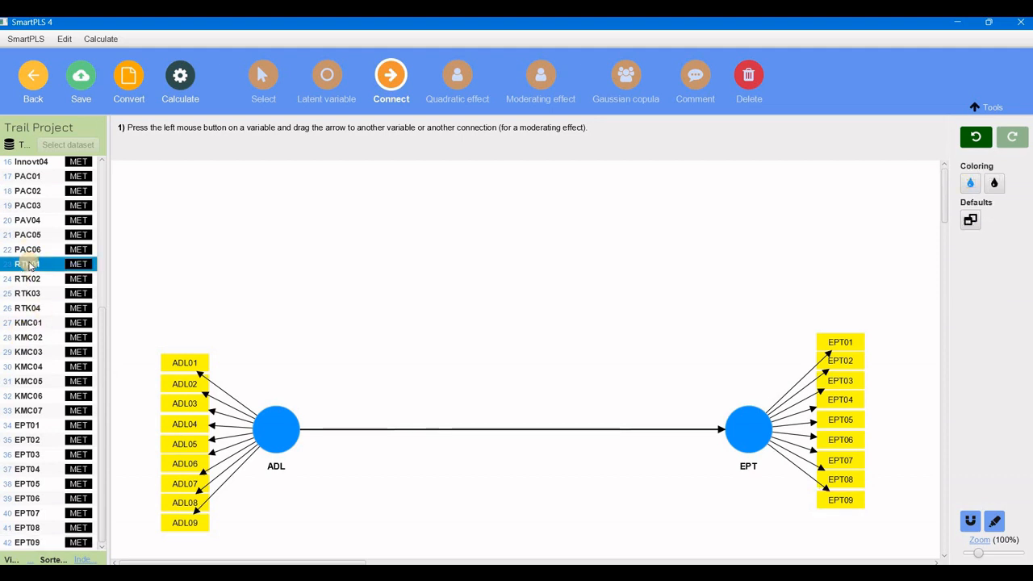
{"action": "left_click", "coordinate": [26, 308], "text": "shift"}
{"action": "left_click_drag", "start_coordinate": [27, 307], "coordinate": [487, 297]}
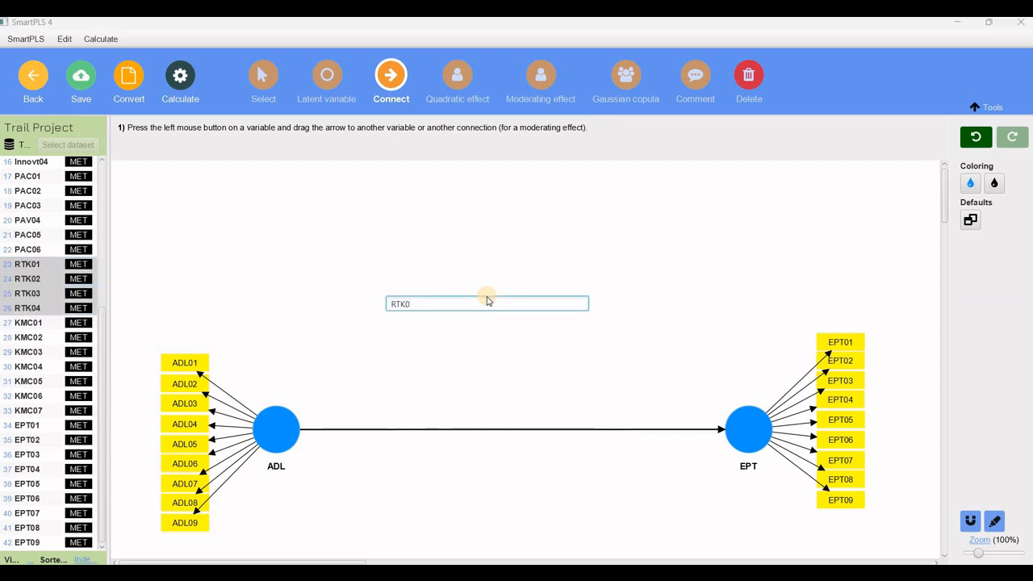
{"action": "key", "text": "Return"}
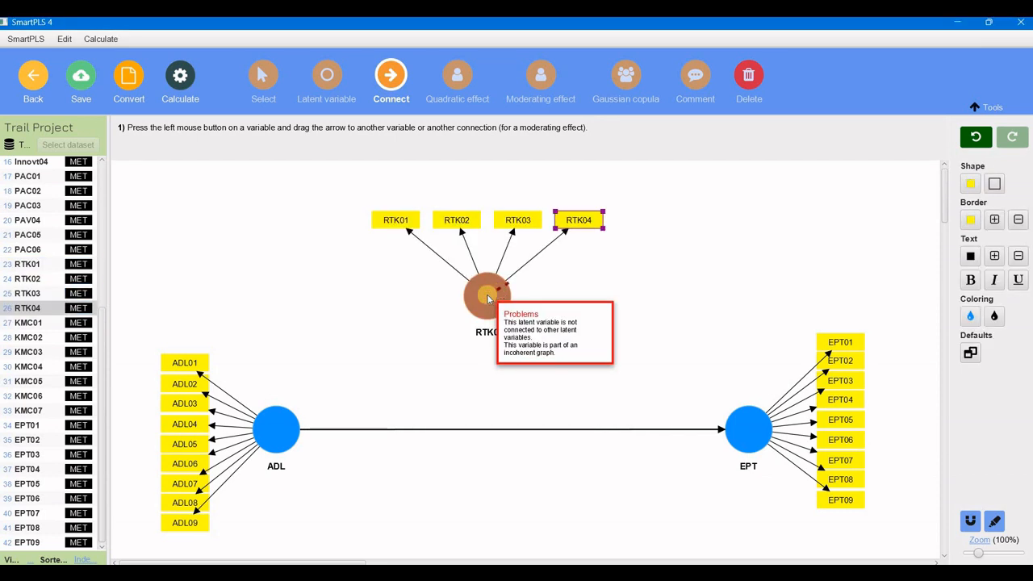
{"action": "left_click", "coordinate": [572, 279]}
{"action": "left_click_drag", "start_coordinate": [502, 296], "coordinate": [508, 323]}
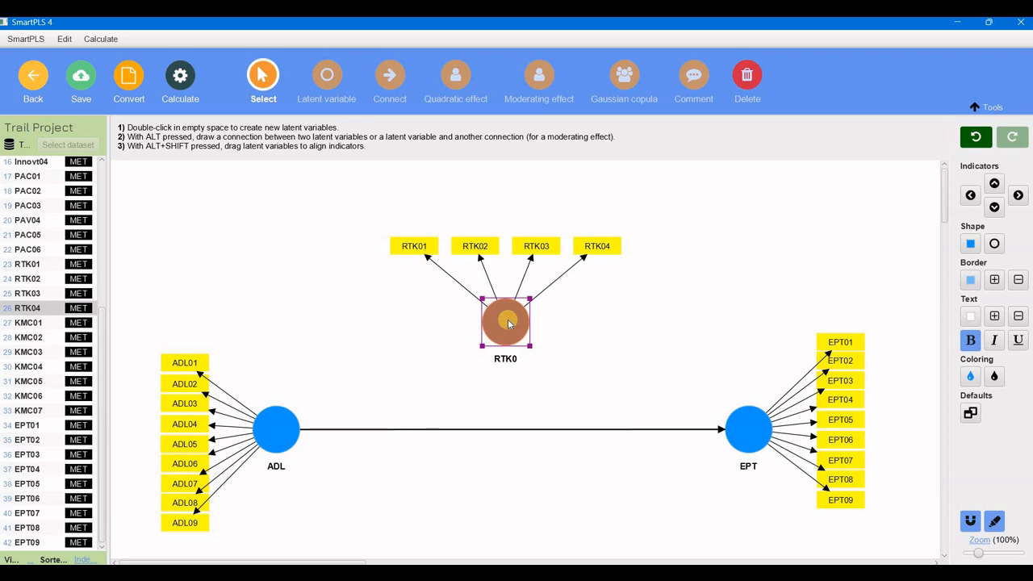
{"action": "right_click", "coordinate": [508, 324]}
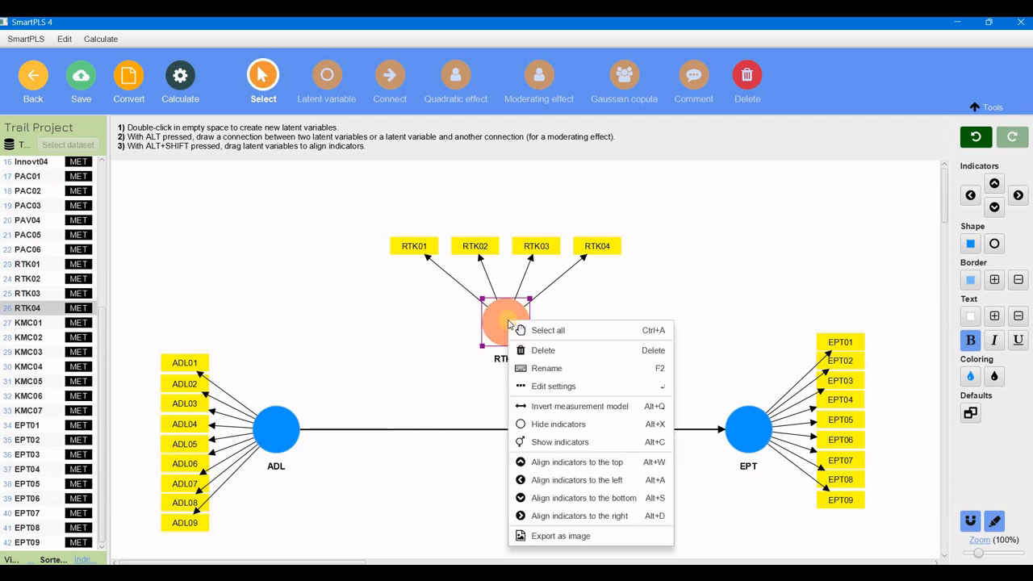
{"action": "left_click", "coordinate": [553, 429]}
{"action": "right_click", "coordinate": [510, 321]}
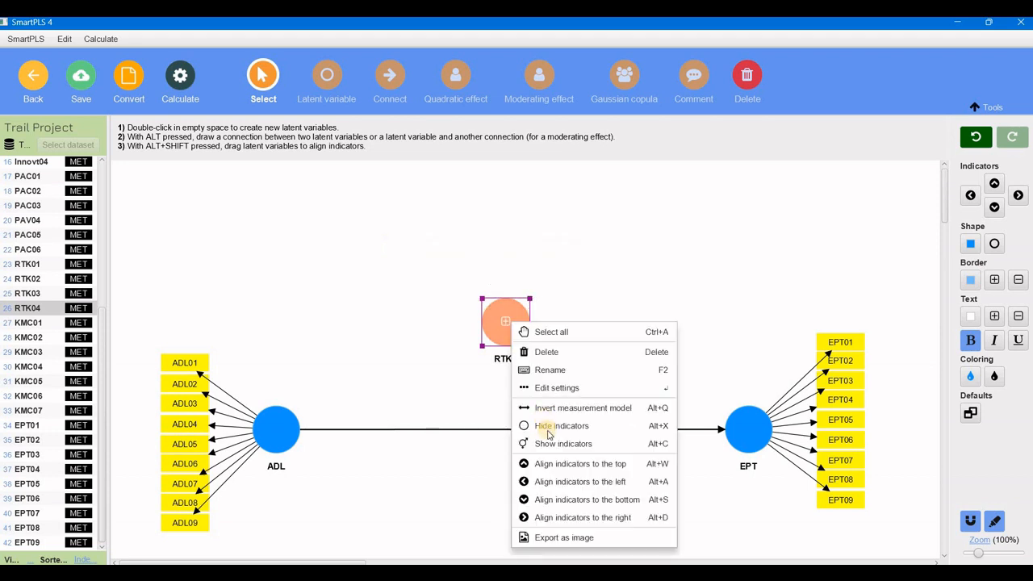
{"action": "left_click", "coordinate": [550, 444]}
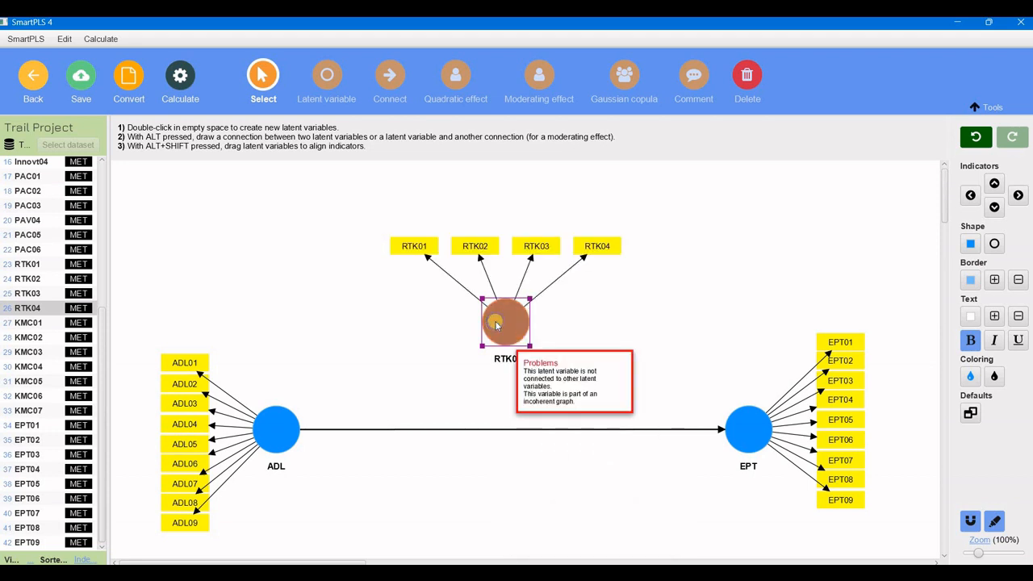
Hide the indicators of the RTK0 latent variable.
{"action": "right_click", "coordinate": [496, 323]}
{"action": "left_click", "coordinate": [532, 428]}
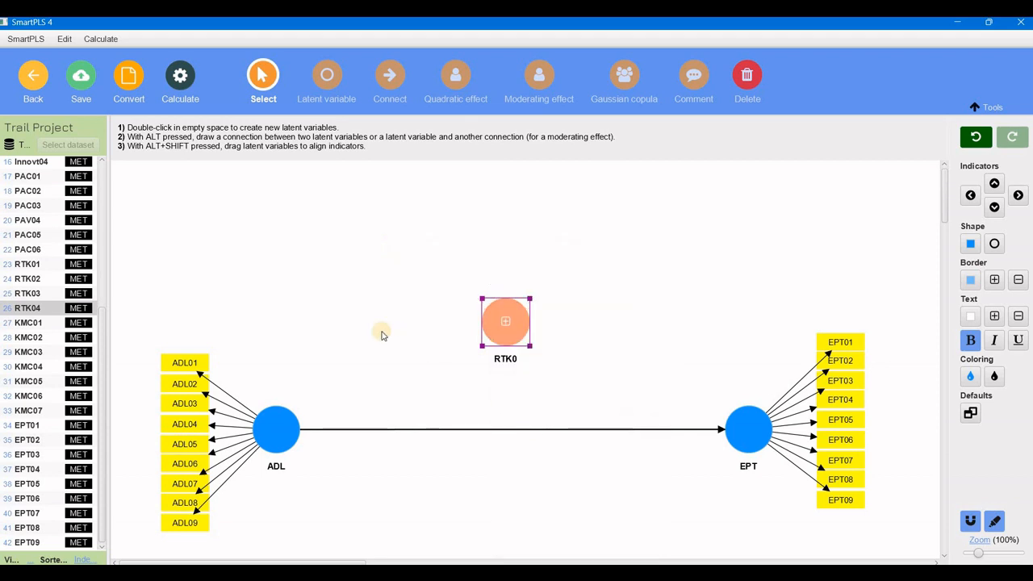
Add a latent variable named Alpha with indicators PAC01 through PAC06, then hide its indicators.
{"action": "scroll", "coordinate": [100, 310], "scroll_direction": "up", "scroll_amount": 2}
{"action": "left_click", "coordinate": [47, 268]}
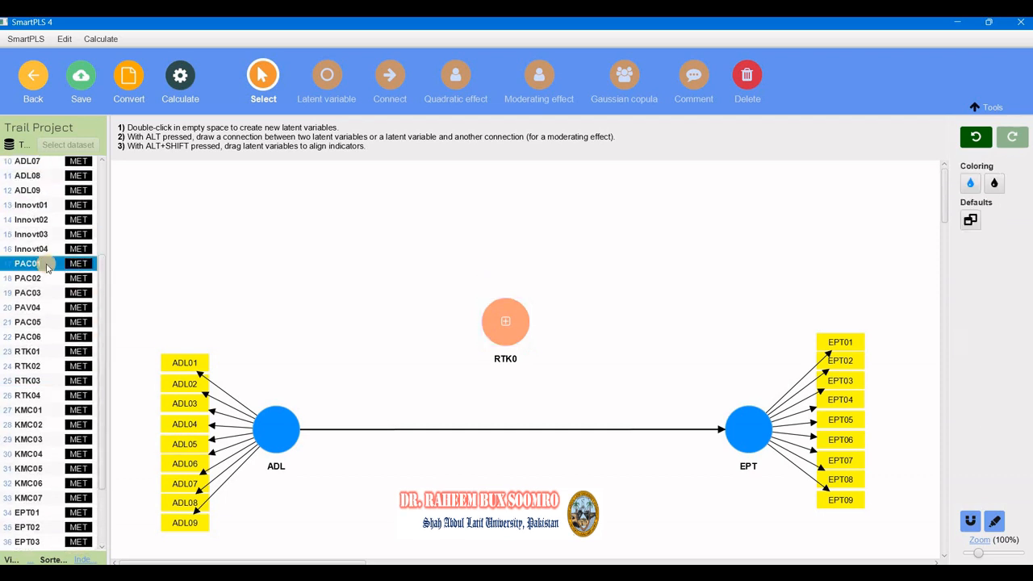
{"action": "left_click", "coordinate": [35, 337], "text": "shift"}
{"action": "left_click_drag", "start_coordinate": [35, 336], "coordinate": [478, 230]}
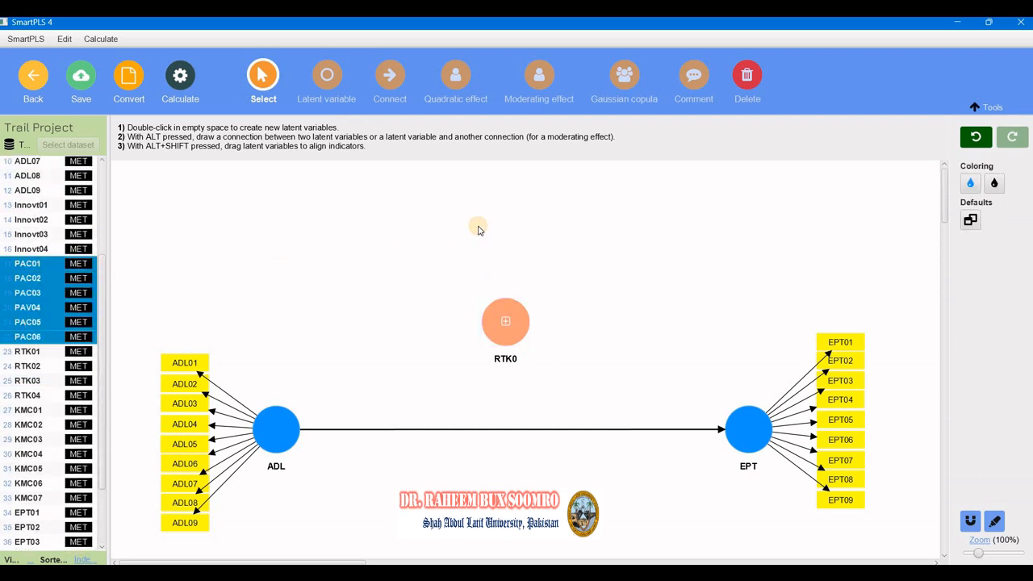
{"action": "type", "text": "Alpha"}
{"action": "key", "text": "Return"}
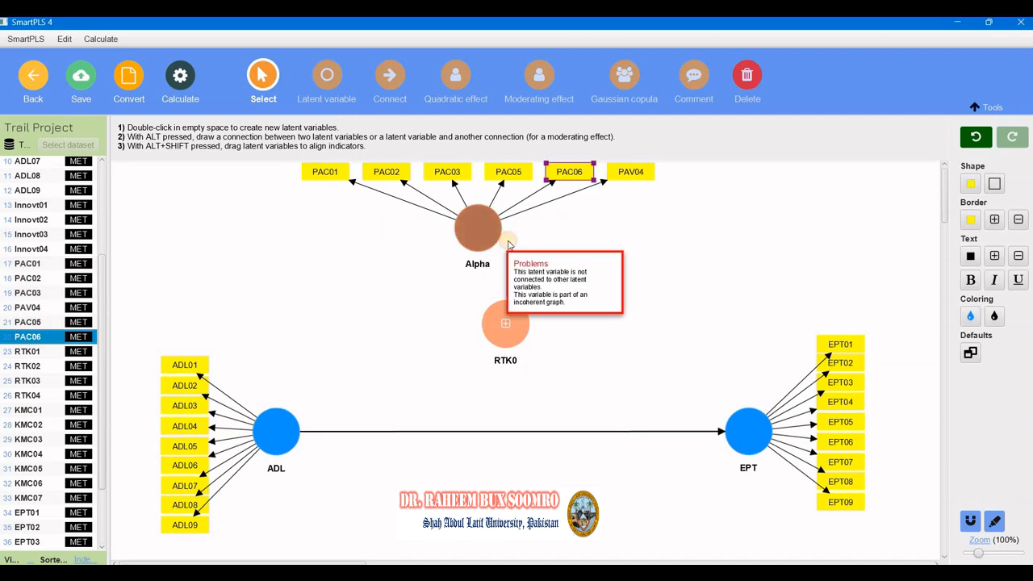
{"action": "right_click", "coordinate": [523, 240]}
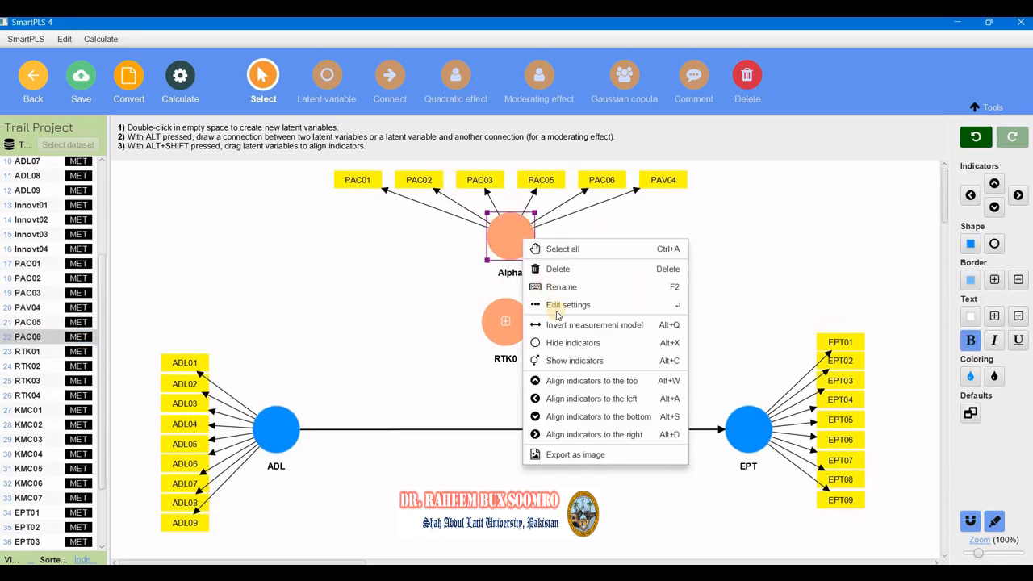
{"action": "left_click", "coordinate": [573, 342]}
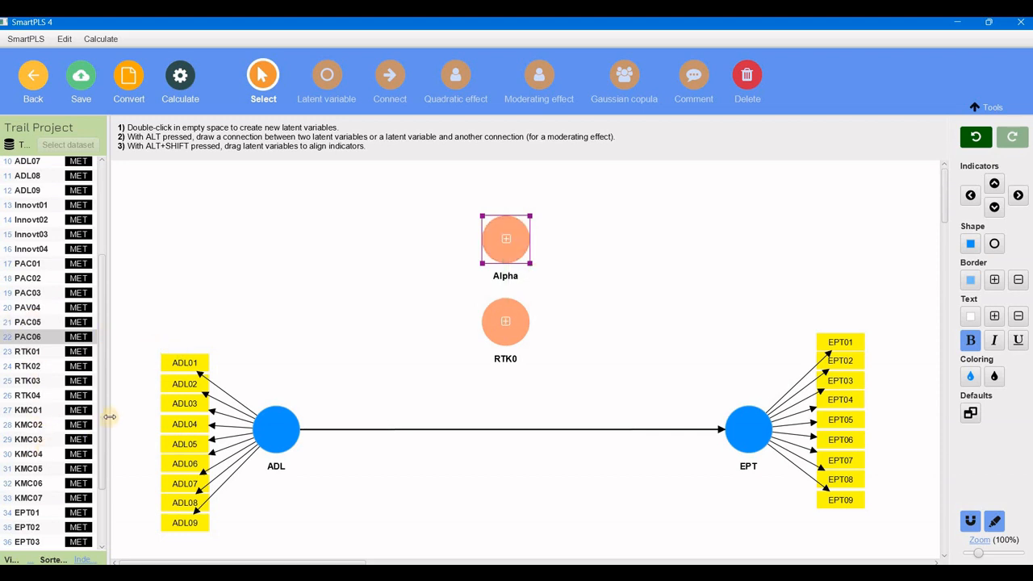
Add a latent variable named Innovt with indicators Innovt01 through Innovt04, then hide its indicators.
{"action": "scroll", "coordinate": [37, 263], "scroll_direction": "up", "scroll_amount": 3}
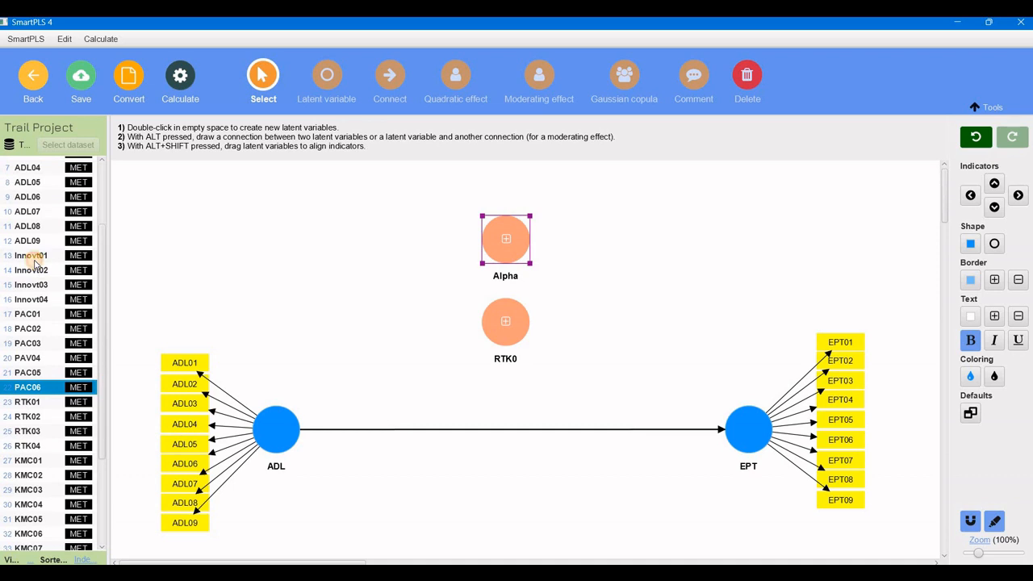
{"action": "left_click", "coordinate": [34, 263]}
{"action": "left_click", "coordinate": [32, 298], "text": "shift"}
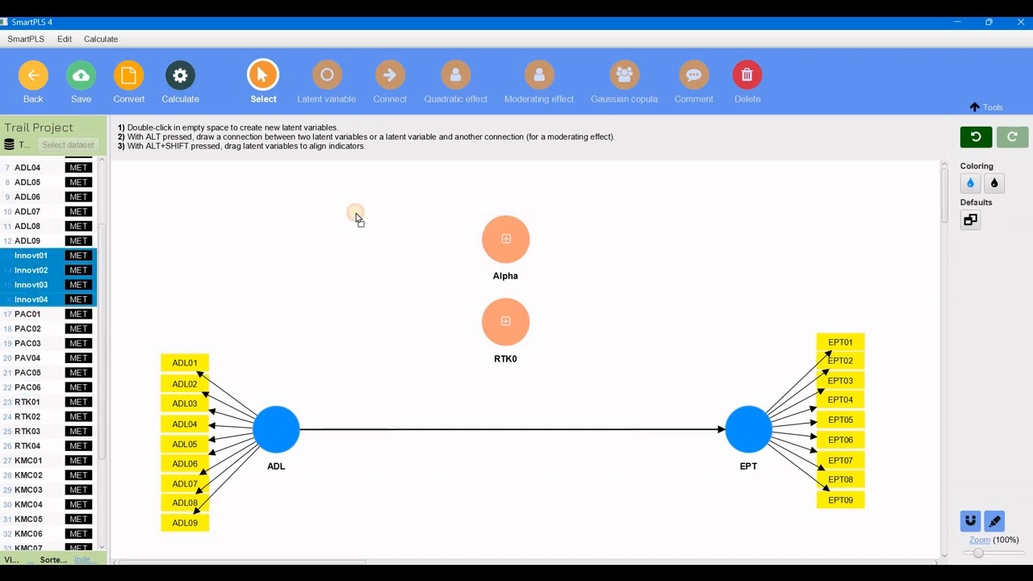
{"action": "left_click_drag", "start_coordinate": [33, 299], "coordinate": [358, 213]}
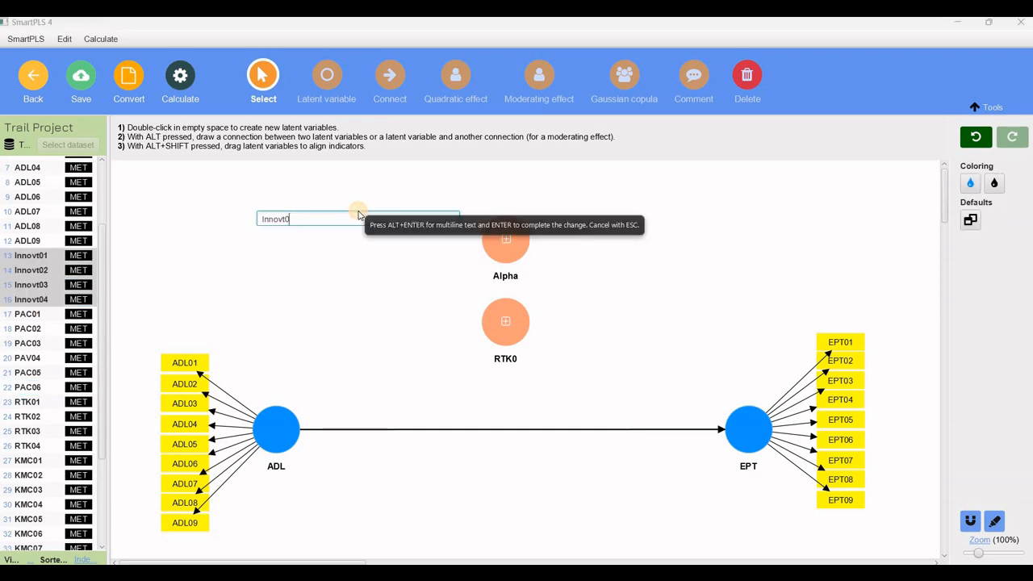
{"action": "key", "text": "Return"}
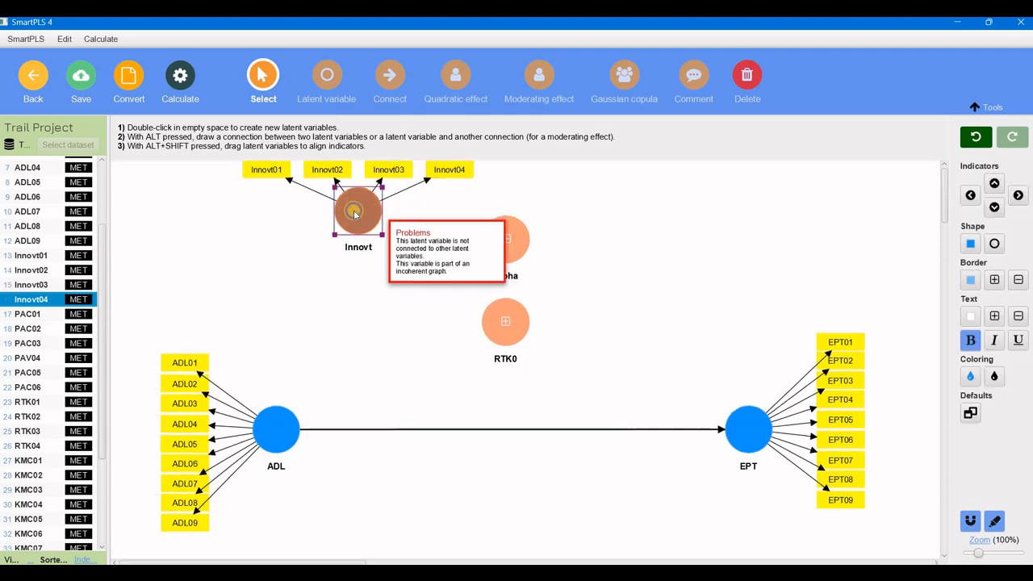
{"action": "right_click", "coordinate": [357, 213]}
{"action": "left_click", "coordinate": [400, 315]}
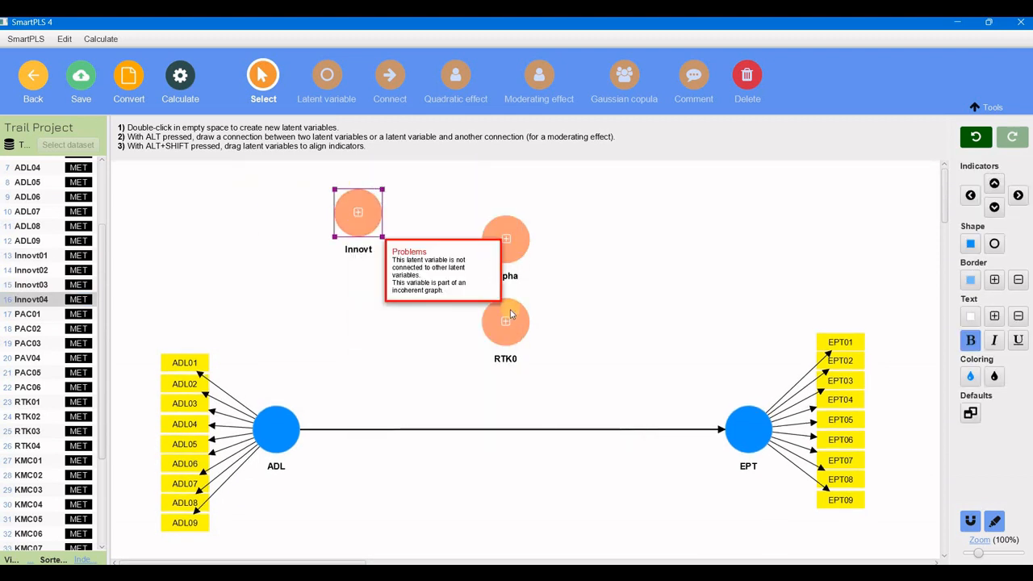
Arrange the Innovt, Alpha and RTK0 latent variables in a vertical column above the ADL–EPT path.
{"action": "left_click_drag", "start_coordinate": [507, 326], "coordinate": [508, 333]}
{"action": "left_click_drag", "start_coordinate": [498, 240], "coordinate": [498, 257]}
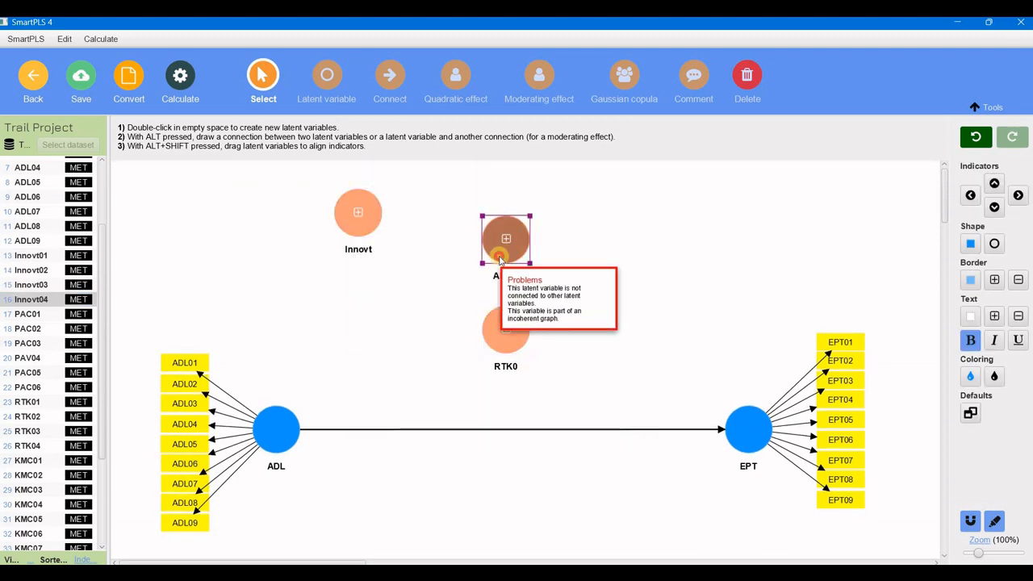
{"action": "left_click_drag", "start_coordinate": [343, 212], "coordinate": [495, 190]}
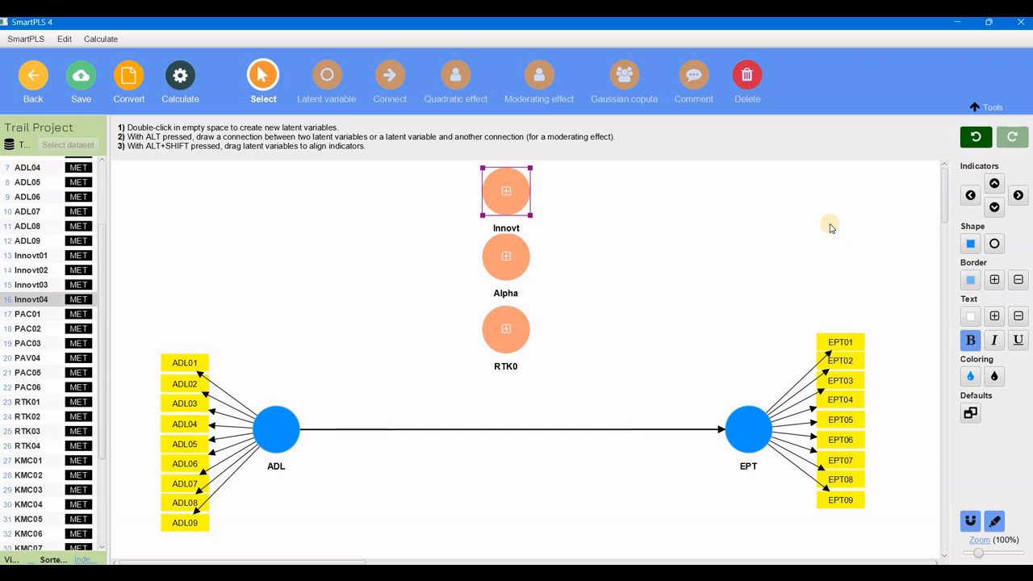
Filter the indicator list to show only unused indicators in sorted order and select KMC01 through KMC07.
{"action": "left_click", "coordinate": [30, 562]}
{"action": "left_click", "coordinate": [21, 354]}
{"action": "left_click", "coordinate": [29, 561]}
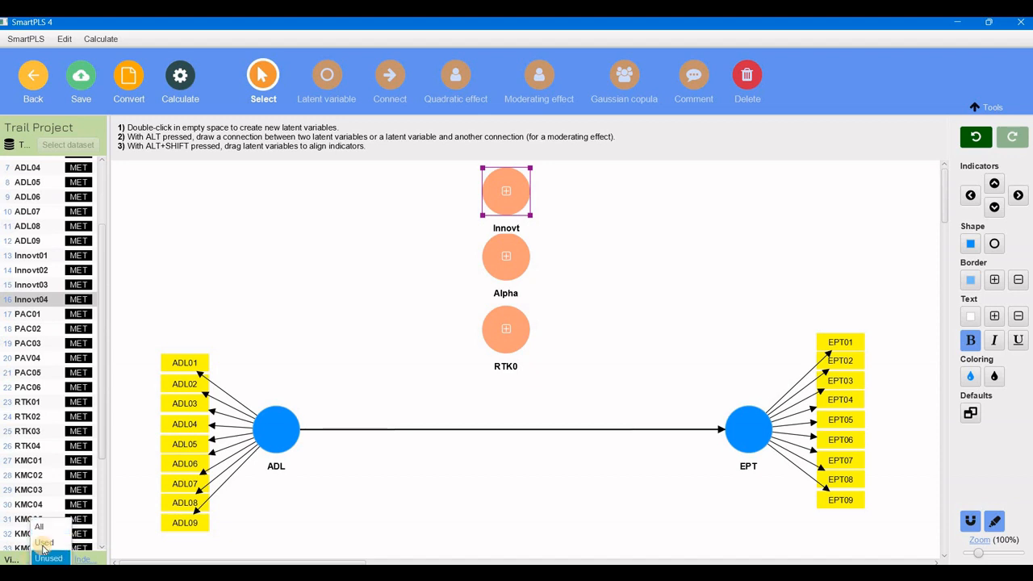
{"action": "left_click", "coordinate": [42, 542]}
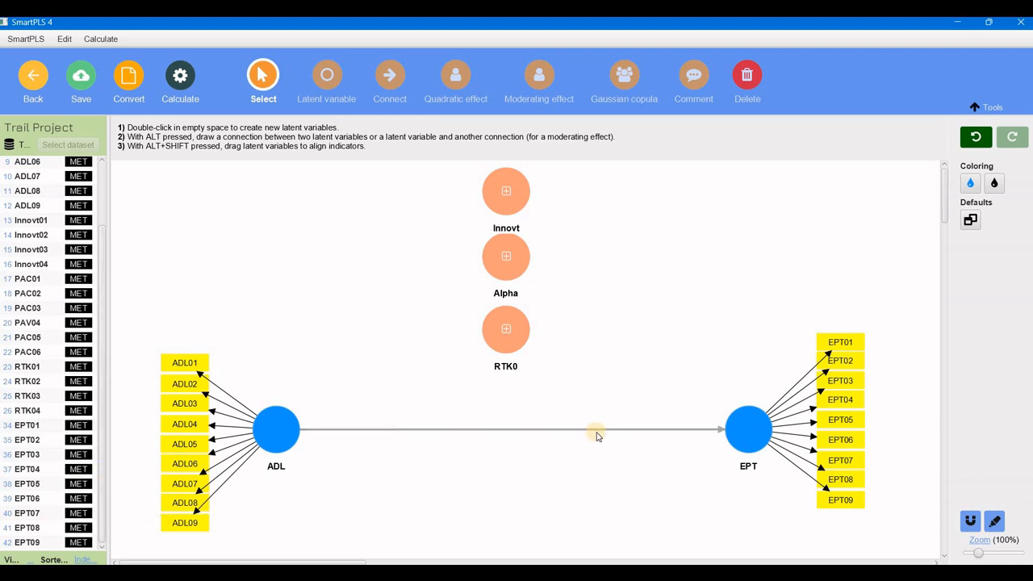
{"action": "left_click", "coordinate": [30, 561]}
{"action": "left_click", "coordinate": [50, 559]}
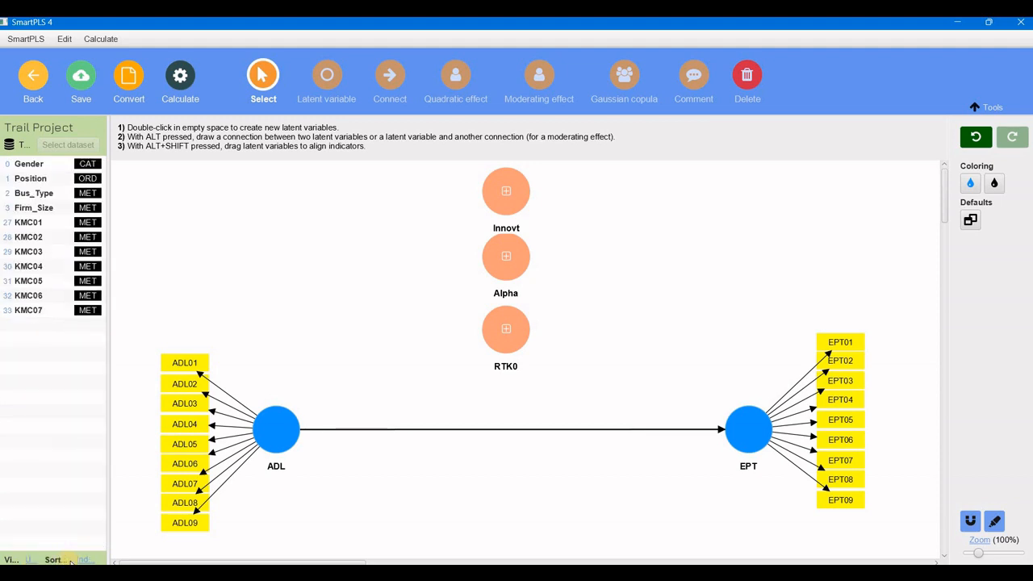
{"action": "left_click", "coordinate": [41, 228]}
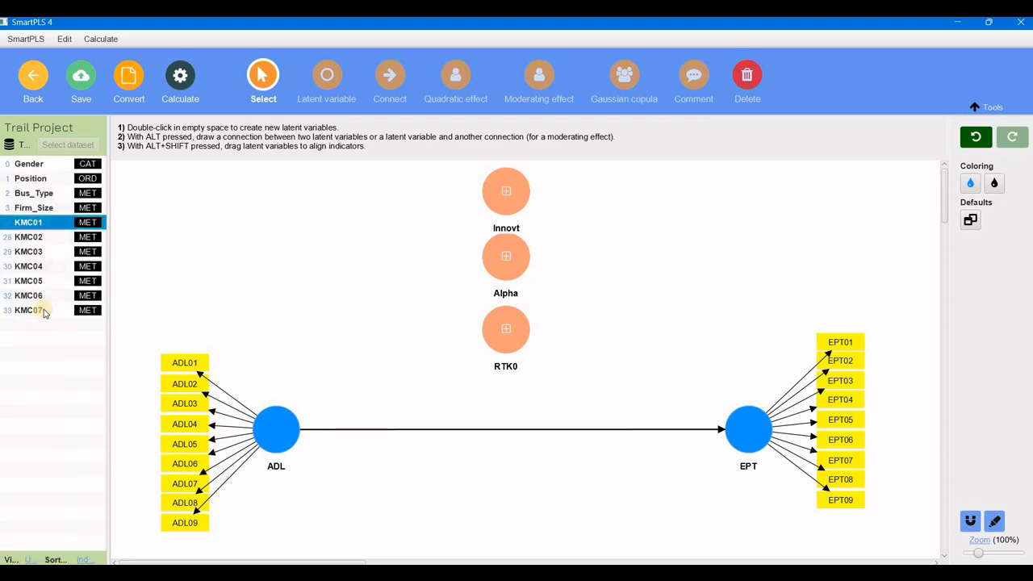
{"action": "left_click", "coordinate": [39, 313]}
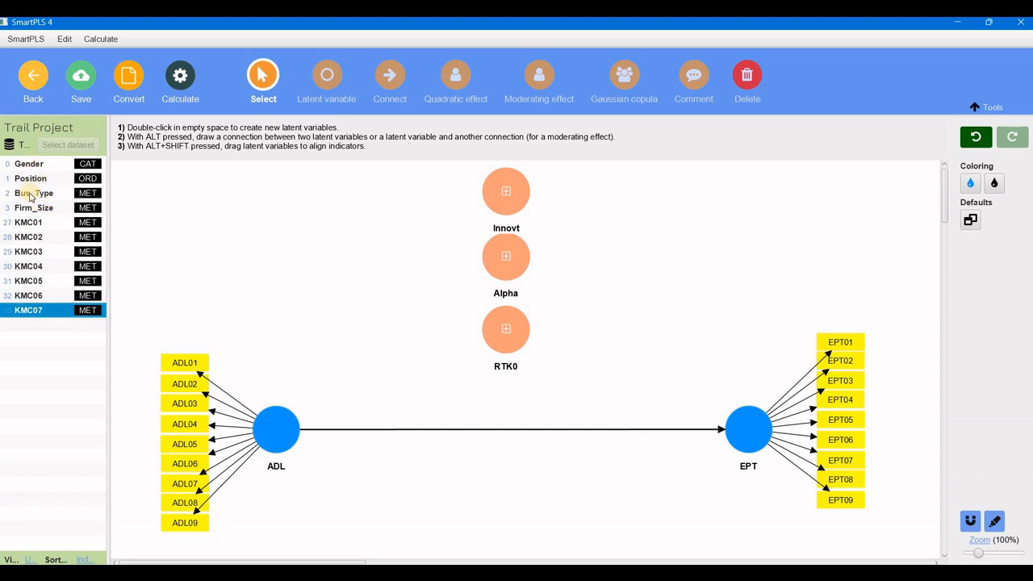
Draw structural paths from ADL to RTK0 and from RTK0 to EPT.
{"action": "left_click", "coordinate": [398, 86]}
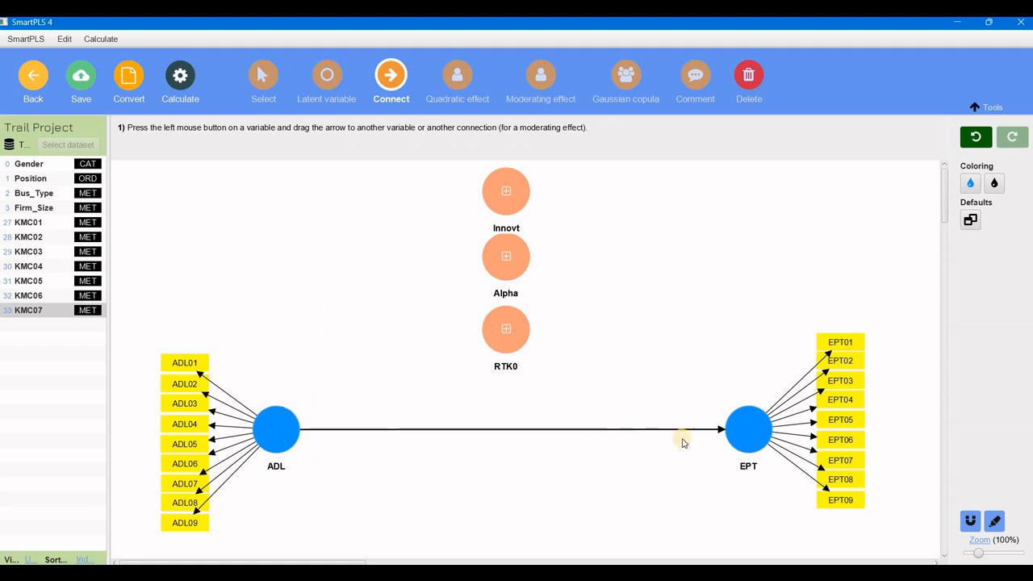
{"action": "left_click_drag", "start_coordinate": [279, 417], "coordinate": [744, 424]}
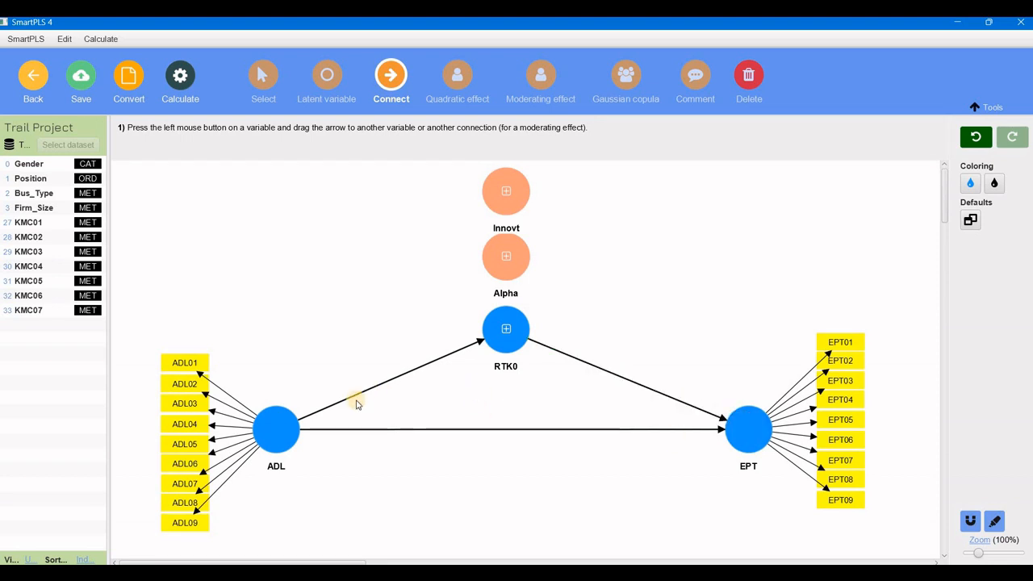
{"action": "left_click", "coordinate": [274, 434]}
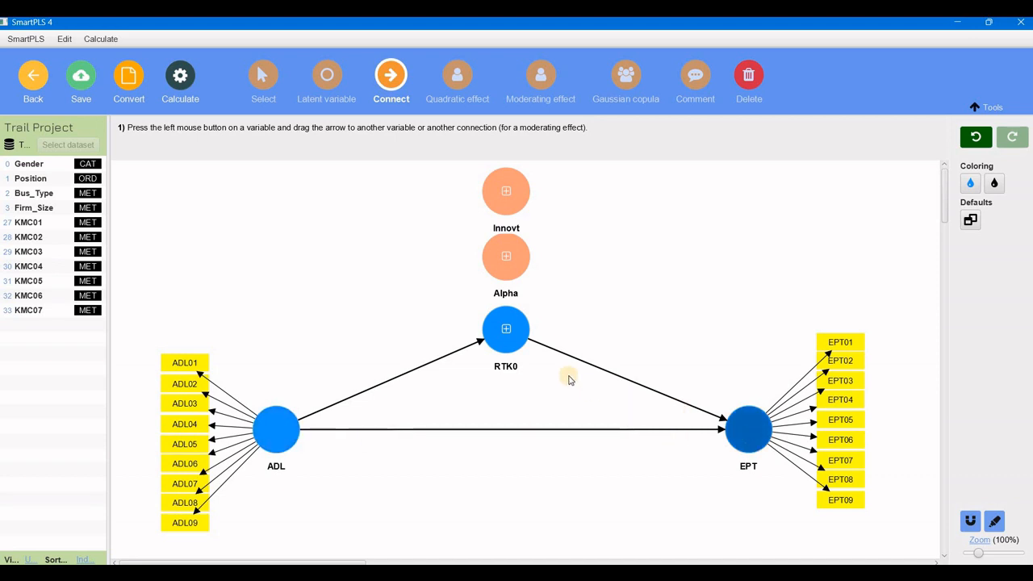
{"action": "left_click", "coordinate": [517, 337]}
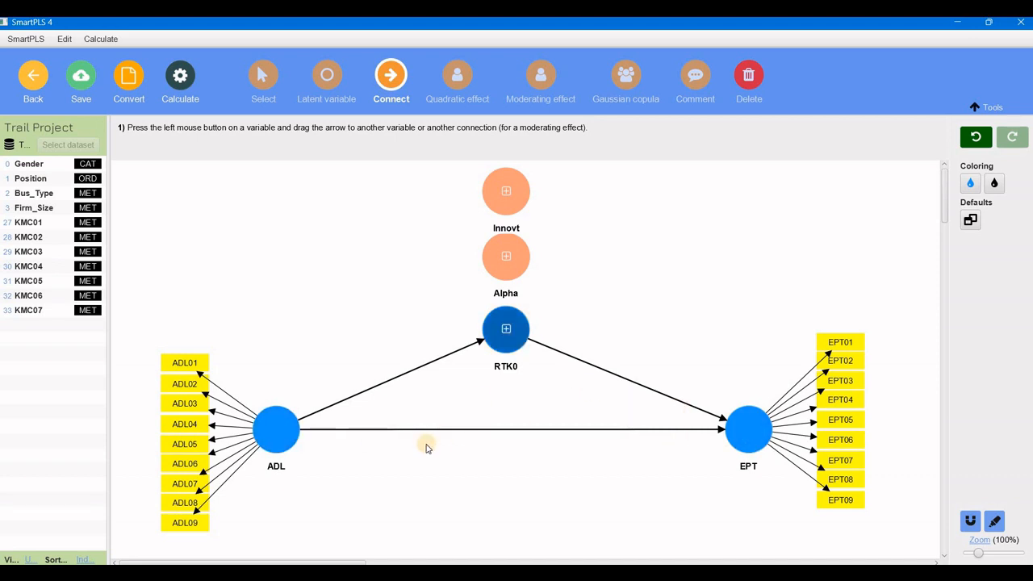
{"action": "left_click", "coordinate": [277, 431]}
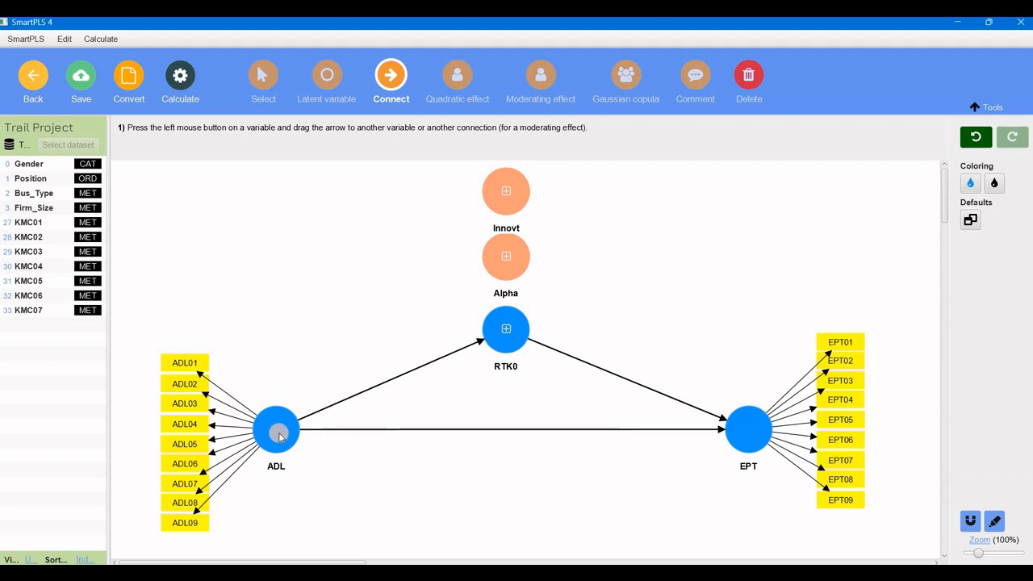
{"action": "left_click", "coordinate": [737, 430]}
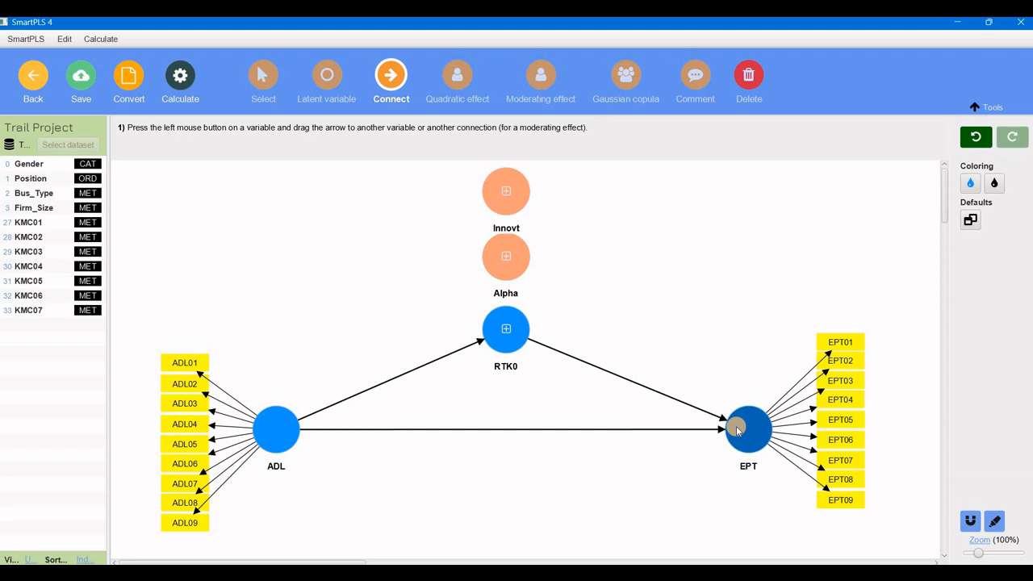
{"action": "left_click", "coordinate": [276, 428]}
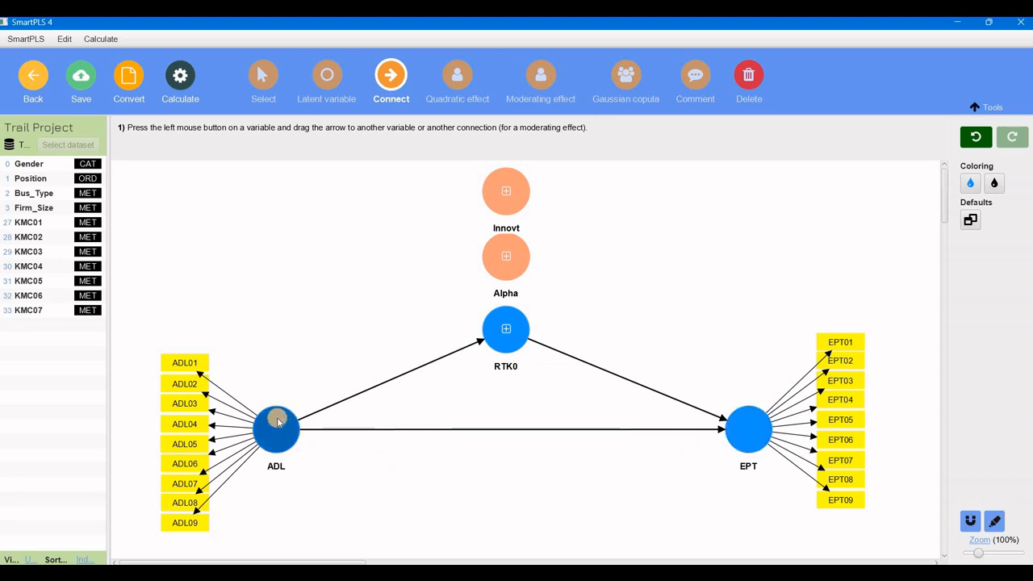
Draw structural paths from ADL to Alpha and from Alpha to EPT.
{"action": "left_click_drag", "start_coordinate": [461, 267], "coordinate": [503, 269]}
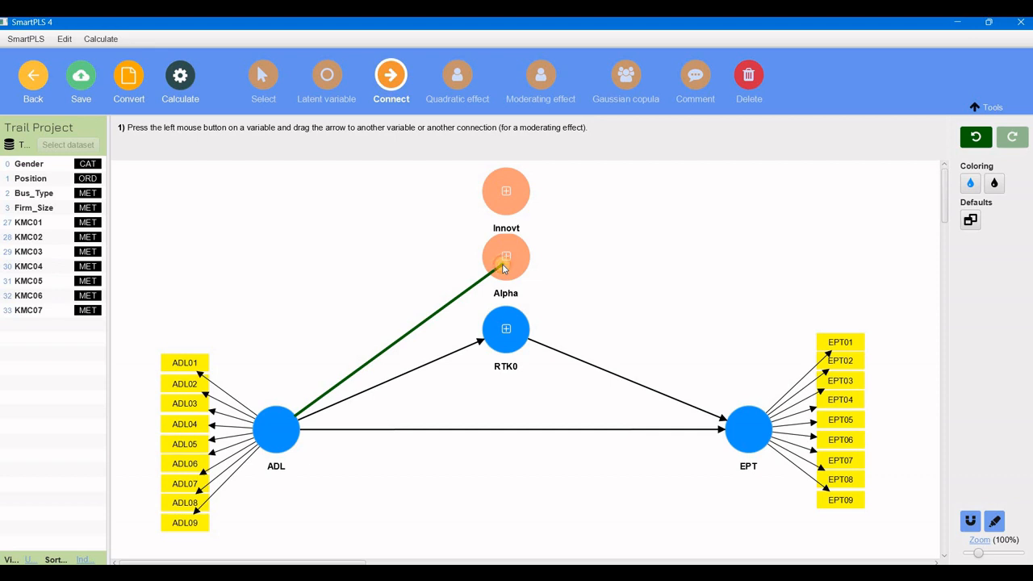
{"action": "left_click_drag", "start_coordinate": [505, 263], "coordinate": [756, 427]}
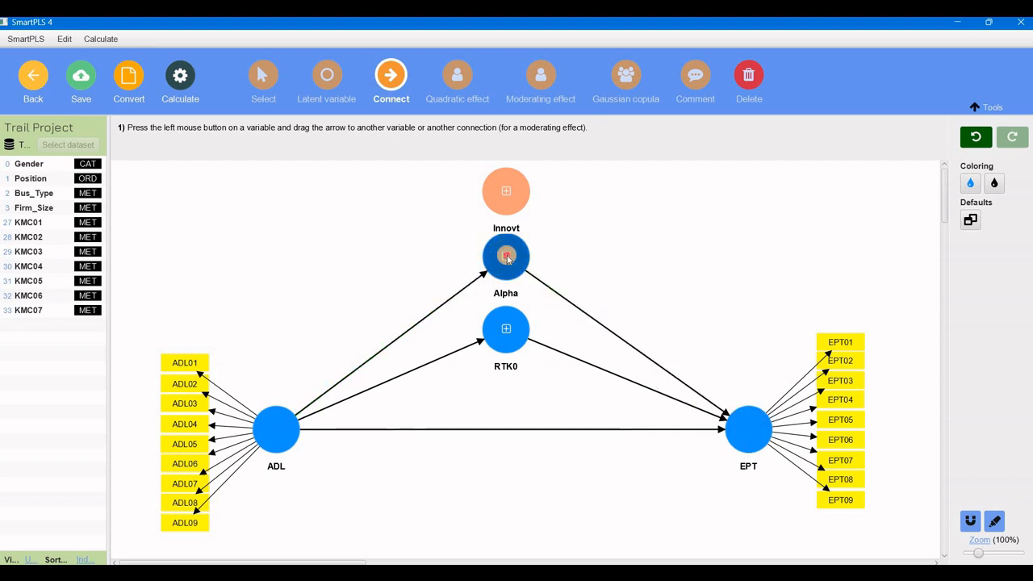
Show the Alpha latent variable's indicators, then hide them again.
{"action": "right_click", "coordinate": [507, 256]}
{"action": "left_click", "coordinate": [263, 75]}
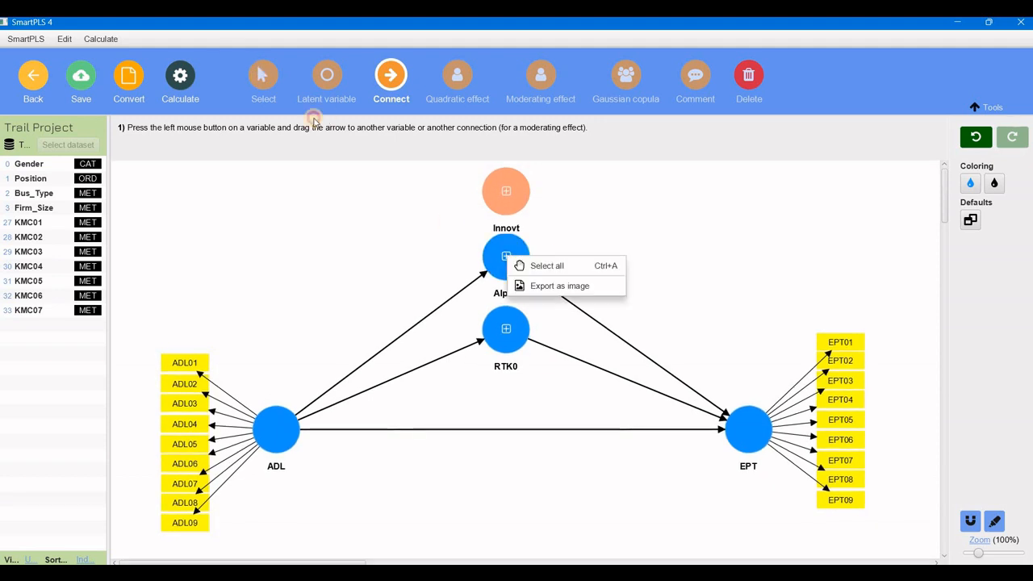
{"action": "left_click", "coordinate": [496, 257]}
{"action": "right_click", "coordinate": [495, 256]}
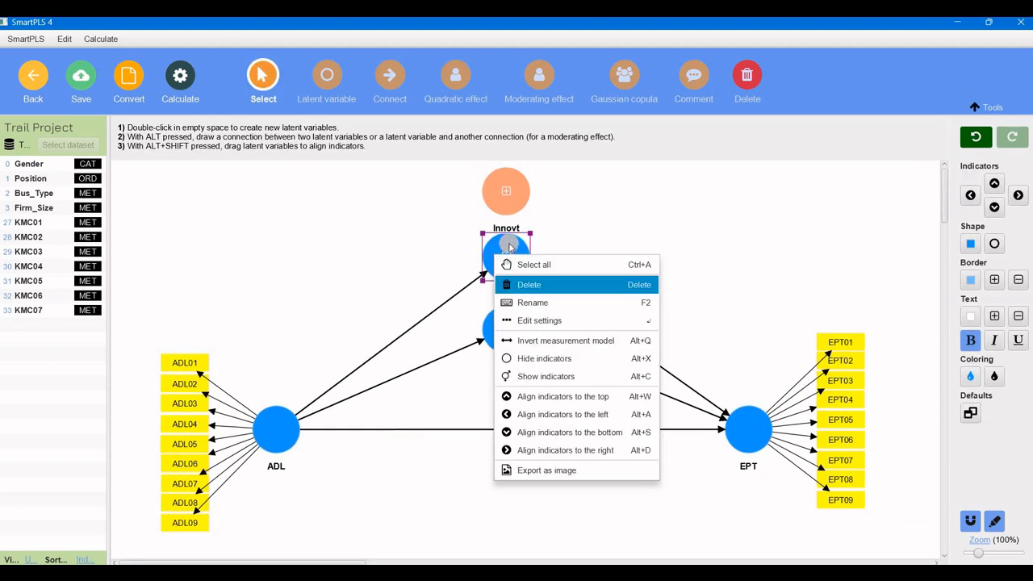
{"action": "left_click", "coordinate": [522, 359]}
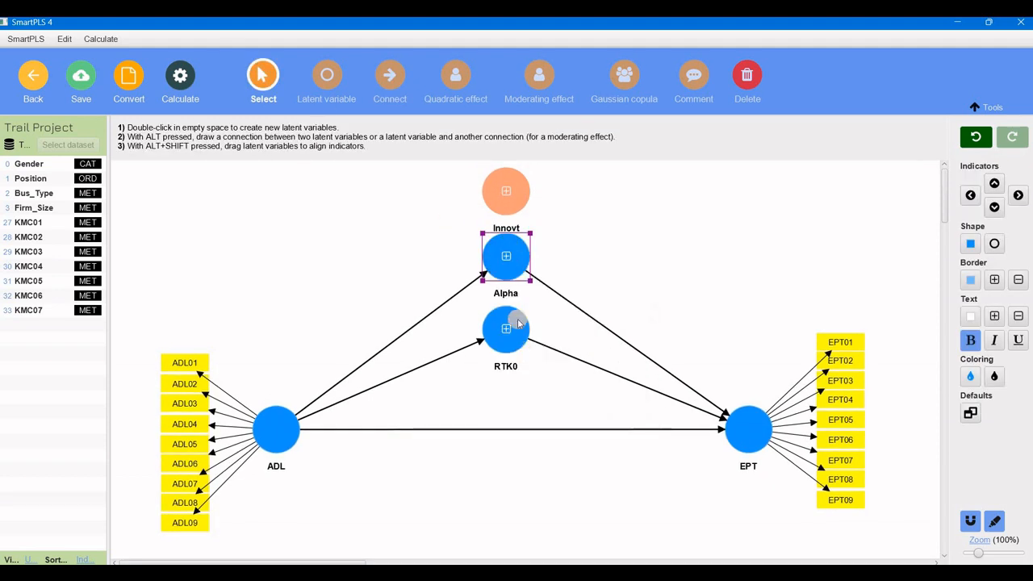
{"action": "right_click", "coordinate": [501, 257]}
{"action": "left_click", "coordinate": [532, 365]}
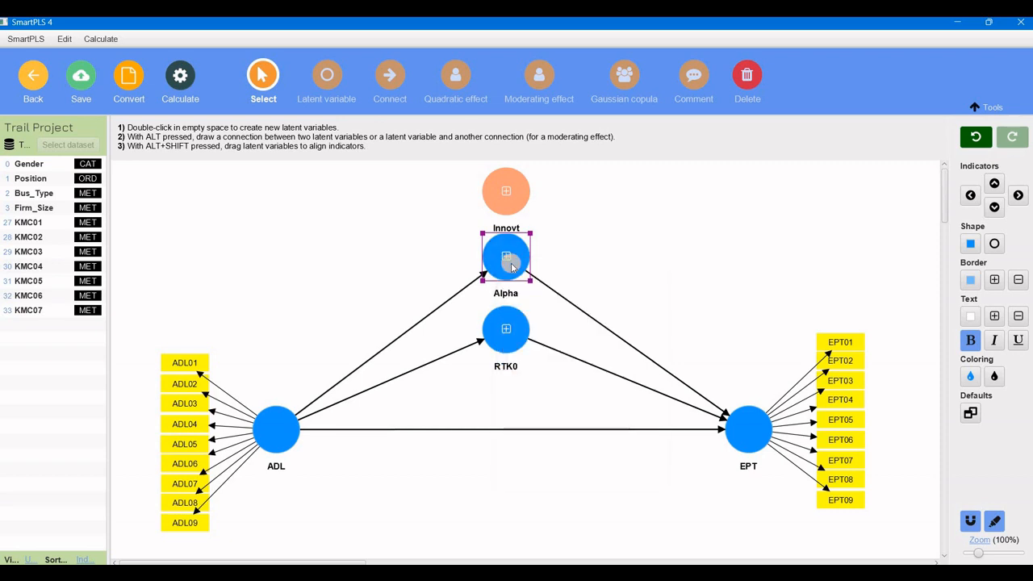
{"action": "right_click", "coordinate": [512, 265]}
{"action": "left_click", "coordinate": [552, 384]}
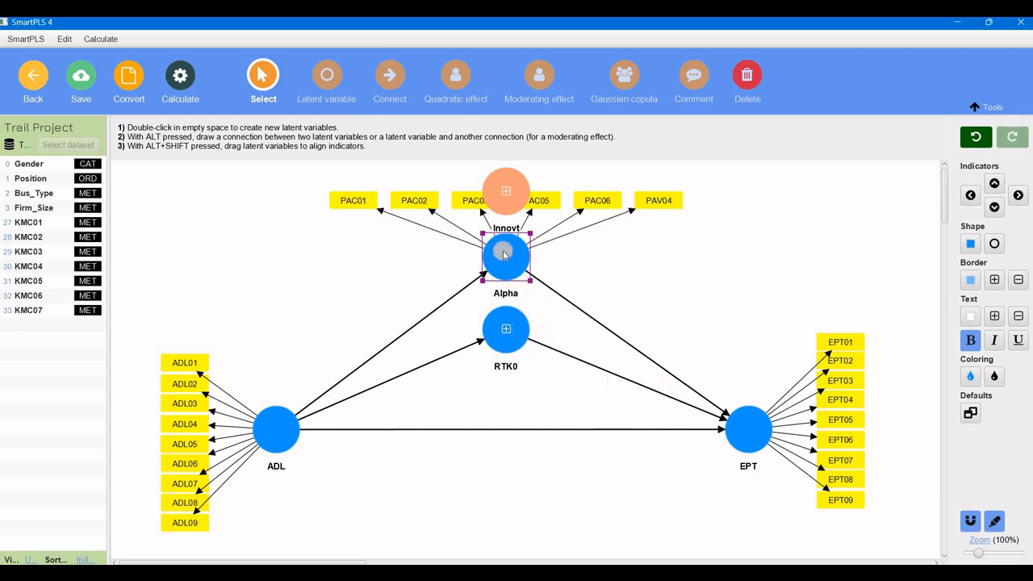
{"action": "right_click", "coordinate": [504, 249]}
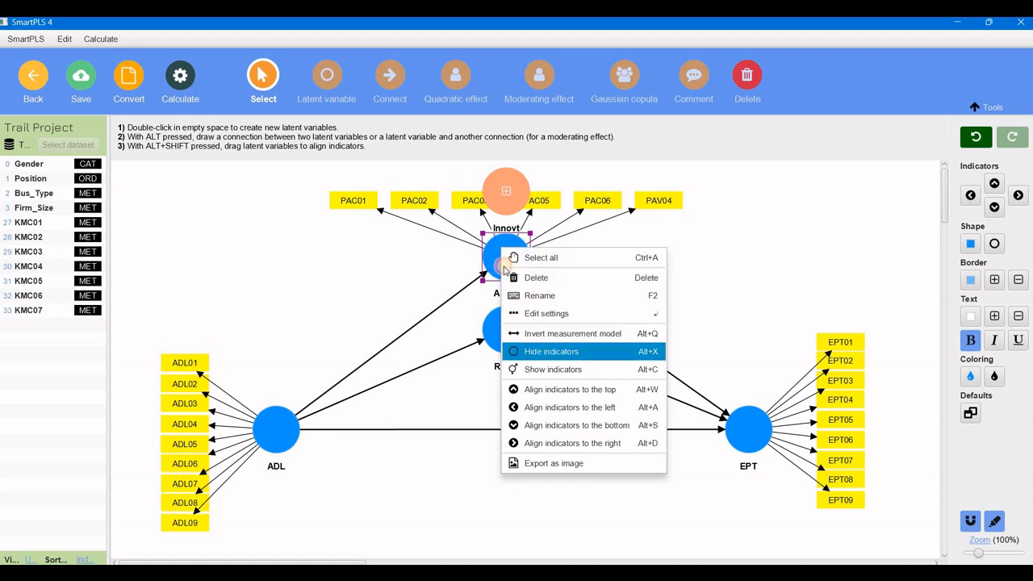
{"action": "left_click", "coordinate": [534, 350]}
Rename the Alpha latent variable to PAC.
{"action": "double_click", "coordinate": [503, 257]}
{"action": "left_click_drag", "start_coordinate": [419, 169], "coordinate": [410, 169]}
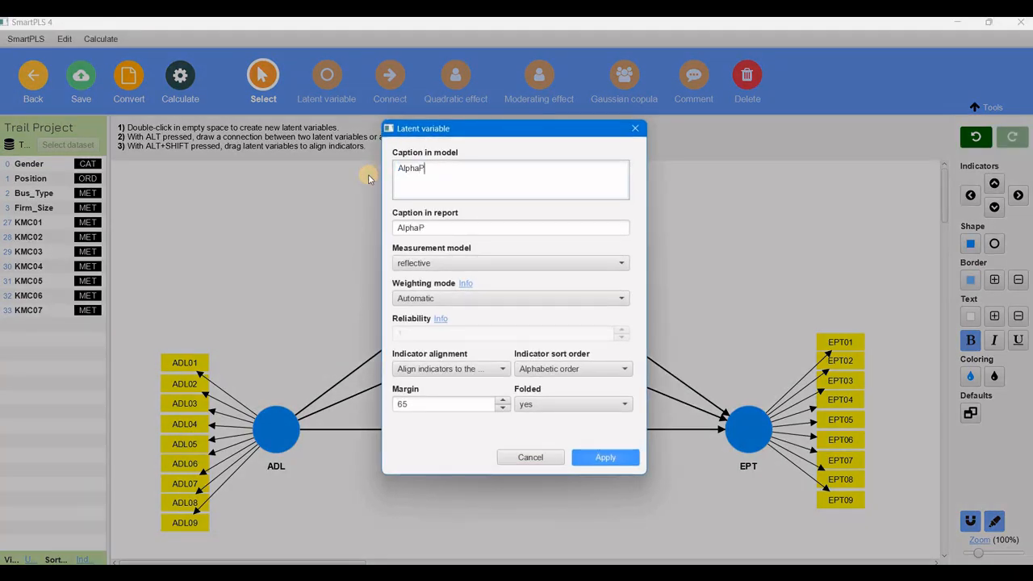
{"action": "left_click", "coordinate": [606, 458]}
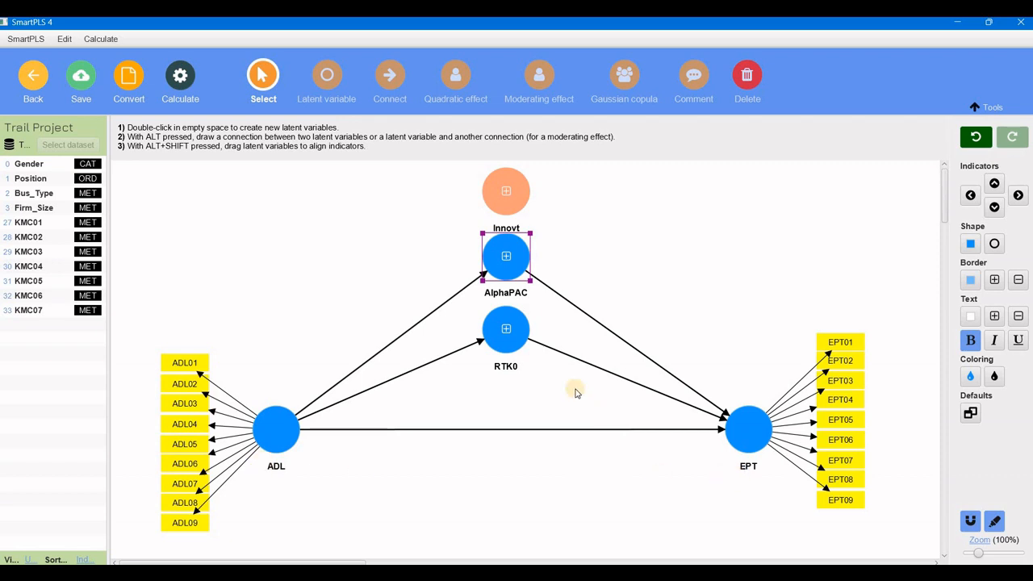
{"action": "double_click", "coordinate": [506, 292]}
{"action": "left_click_drag", "start_coordinate": [416, 168], "coordinate": [384, 168]}
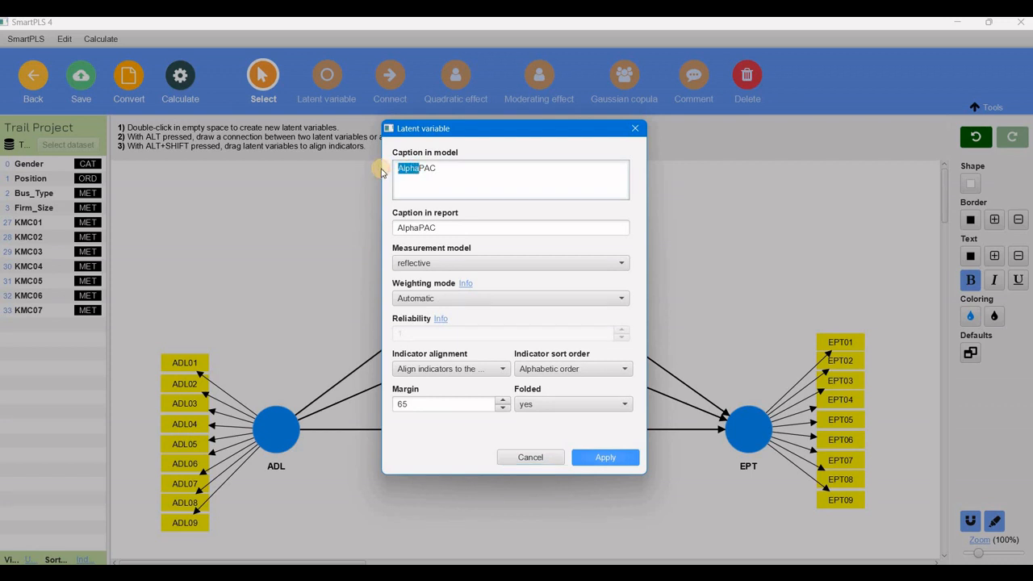
{"action": "key", "text": "BackSpace"}
{"action": "left_click", "coordinate": [622, 458]}
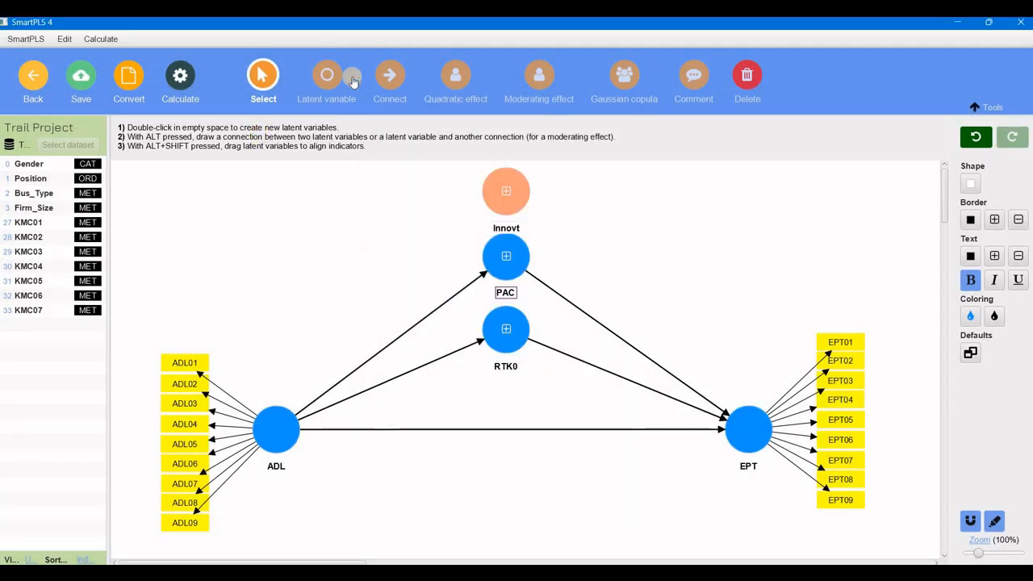
Draw structural paths from ADL to Innovt and from Innovt to EPT.
{"action": "left_click", "coordinate": [389, 78]}
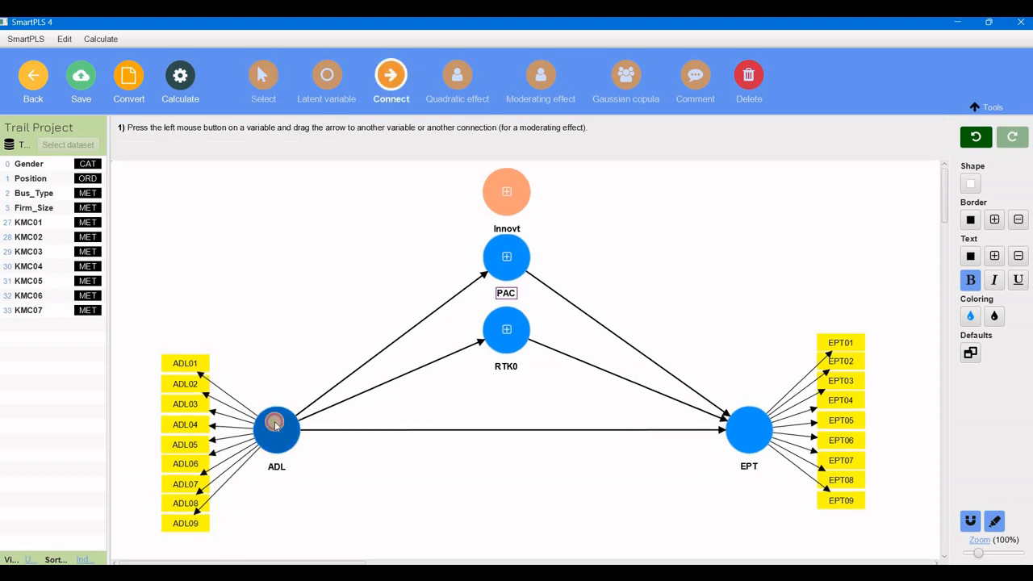
{"action": "mouse_move", "coordinate": [274, 421]}
{"action": "left_mouse_down"}
{"action": "mouse_move", "coordinate": [379, 307]}
{"action": "mouse_move", "coordinate": [380, 237]}
{"action": "mouse_move", "coordinate": [505, 192]}
{"action": "left_mouse_up"}
{"action": "left_click_drag", "start_coordinate": [597, 289], "coordinate": [749, 424]}
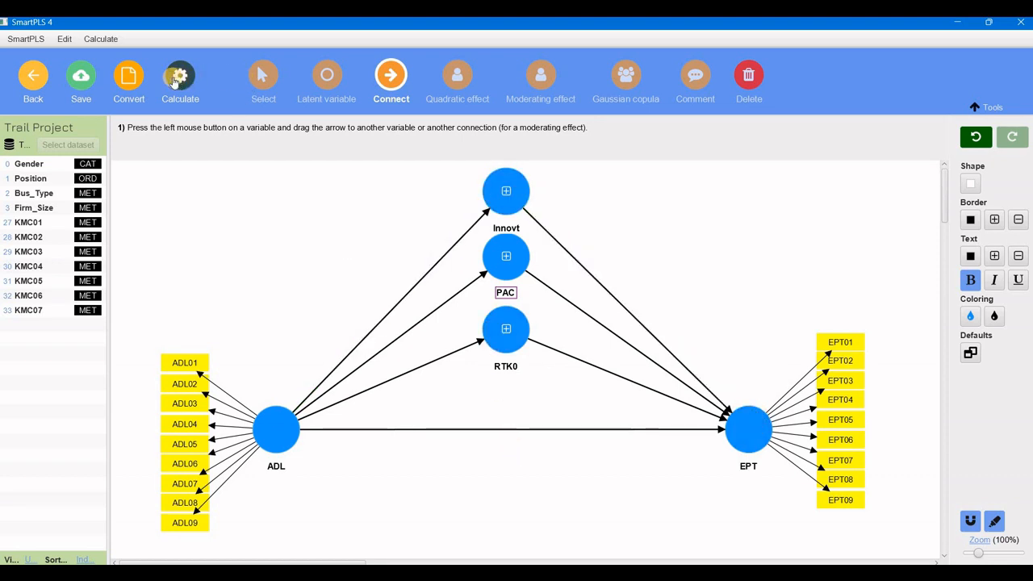
Move the Innovt, PAC and RTK0 latent variables slightly downward to rebalance the column.
{"action": "left_click", "coordinate": [267, 85]}
{"action": "left_click_drag", "start_coordinate": [498, 329], "coordinate": [498, 352]}
{"action": "left_click_drag", "start_coordinate": [497, 270], "coordinate": [498, 291]}
{"action": "left_click_drag", "start_coordinate": [497, 203], "coordinate": [501, 216]}
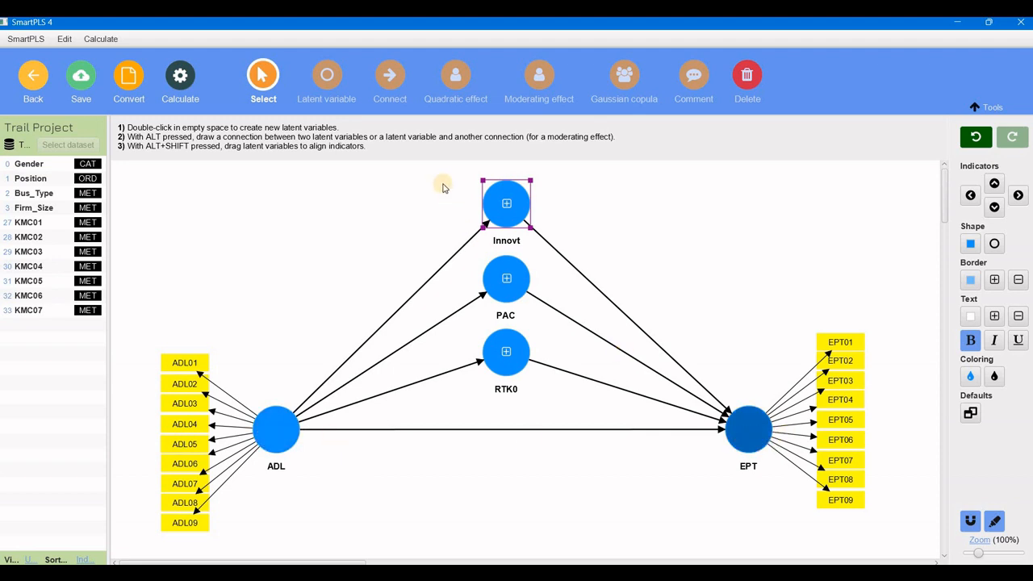
{"action": "left_click_drag", "start_coordinate": [432, 175], "coordinate": [540, 374]}
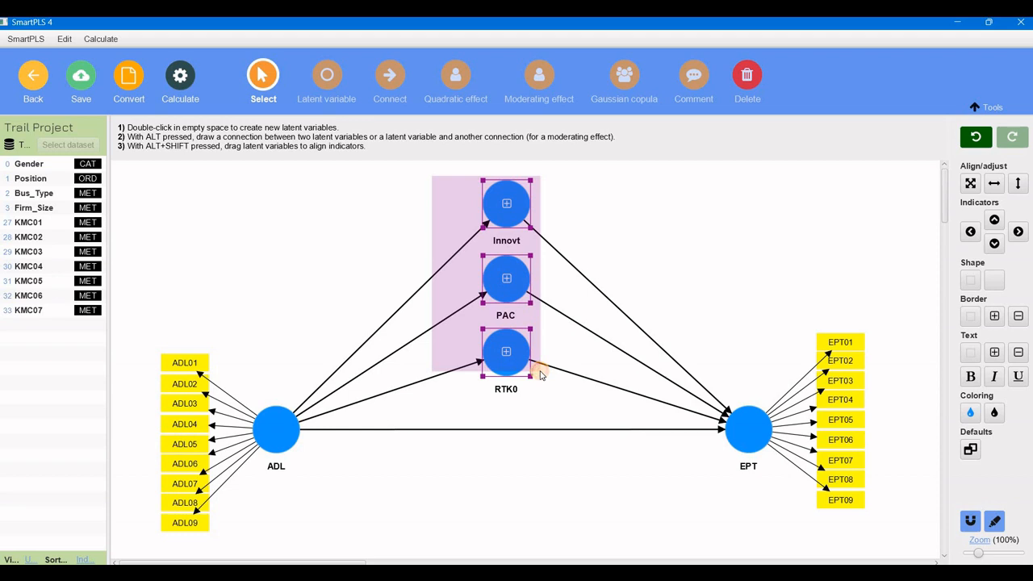
{"action": "left_click_drag", "start_coordinate": [540, 371], "coordinate": [541, 374]}
{"action": "left_click", "coordinate": [545, 488]}
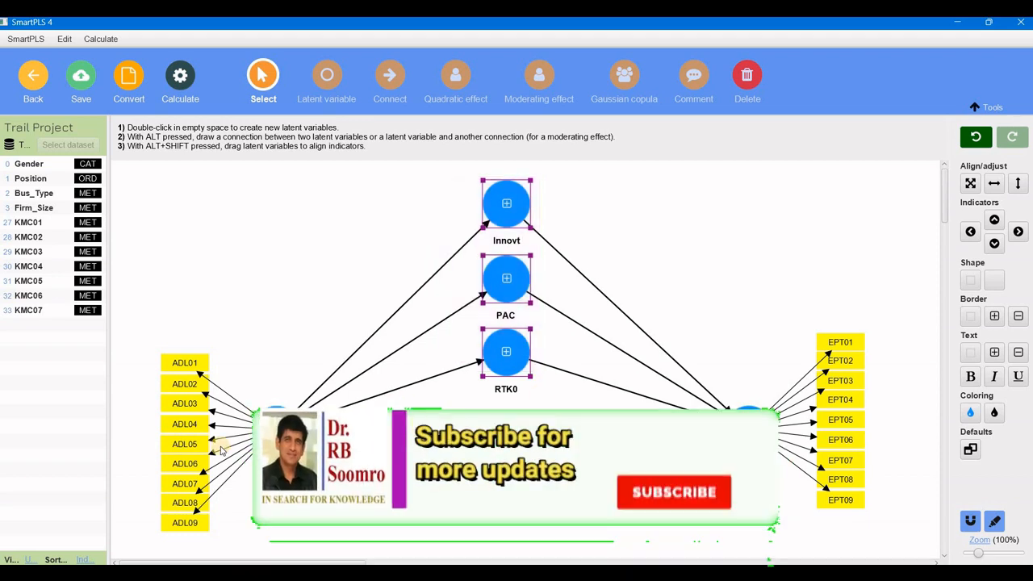
Add a latent variable named KMC with indicators KMC01 through KMC07, then hide its indicators.
{"action": "left_click", "coordinate": [29, 222]}
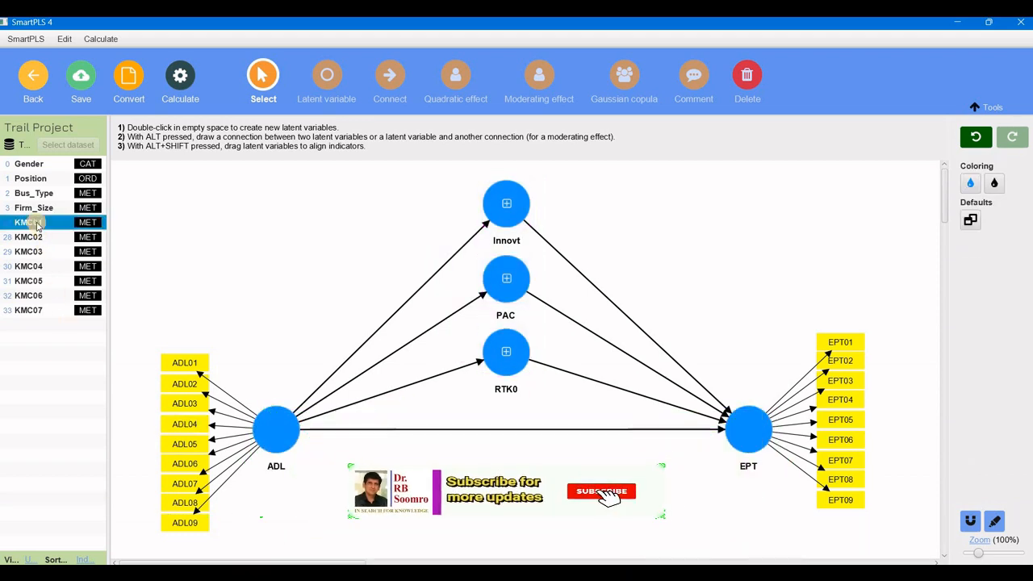
{"action": "left_click", "coordinate": [32, 309], "text": "shift"}
{"action": "left_click_drag", "start_coordinate": [32, 310], "coordinate": [739, 238]}
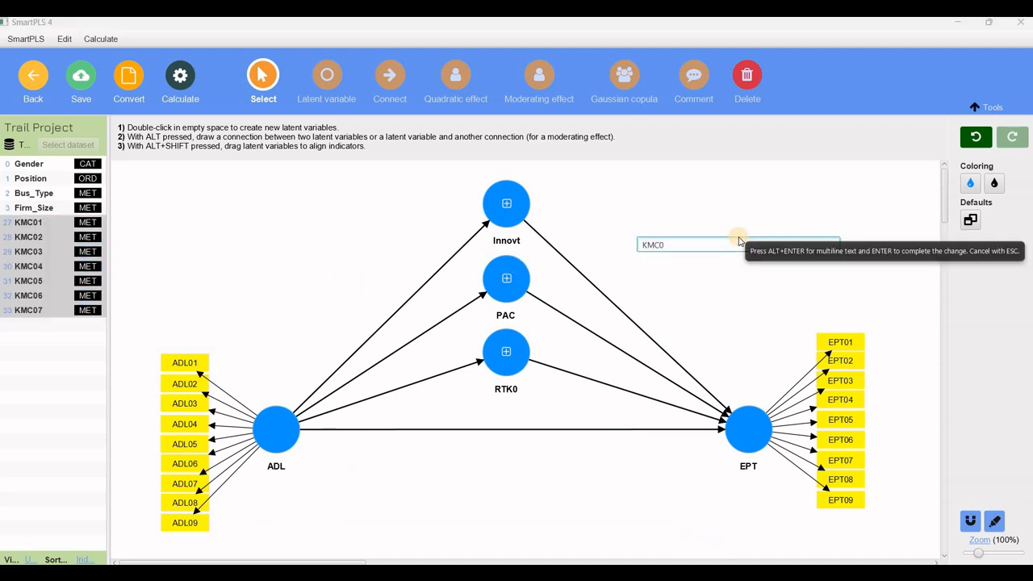
{"action": "key", "text": "Return"}
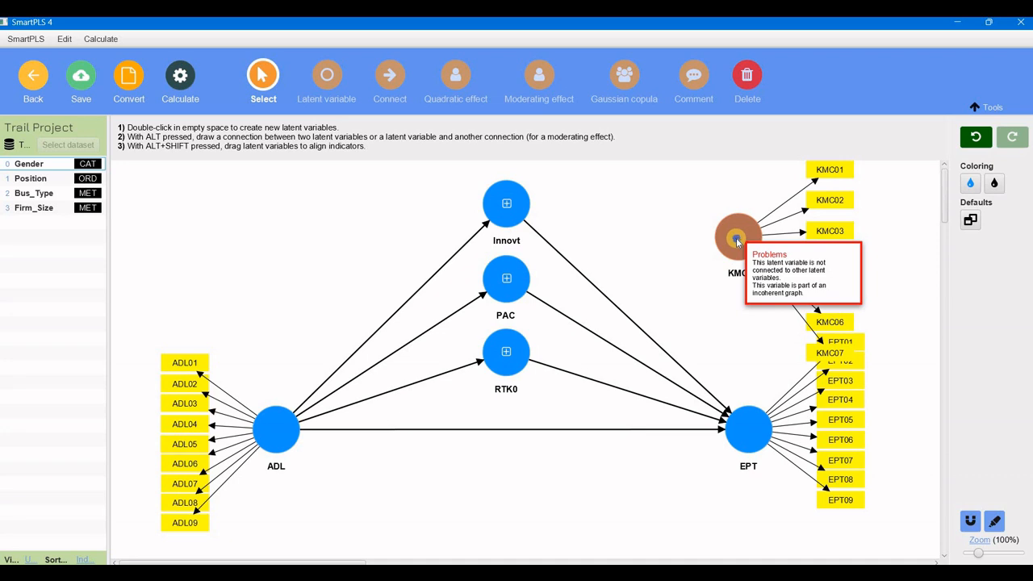
{"action": "right_click", "coordinate": [736, 238]}
{"action": "left_click", "coordinate": [768, 343]}
{"action": "left_click_drag", "start_coordinate": [737, 239], "coordinate": [718, 248]}
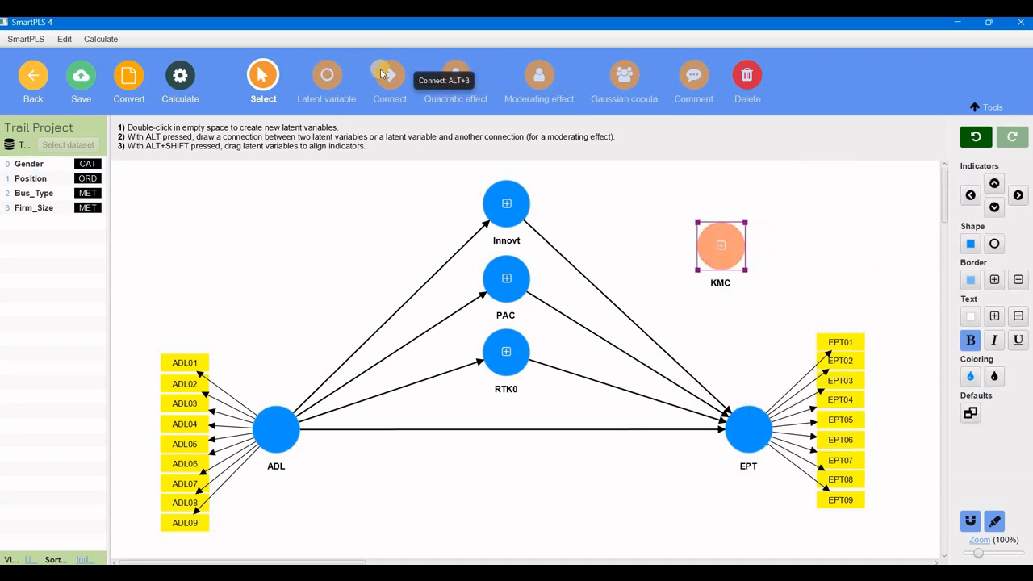
Connect KMC as a moderator onto the Innovt–EPT, PAC–EPT and RTK0–EPT paths.
{"action": "left_click", "coordinate": [390, 75]}
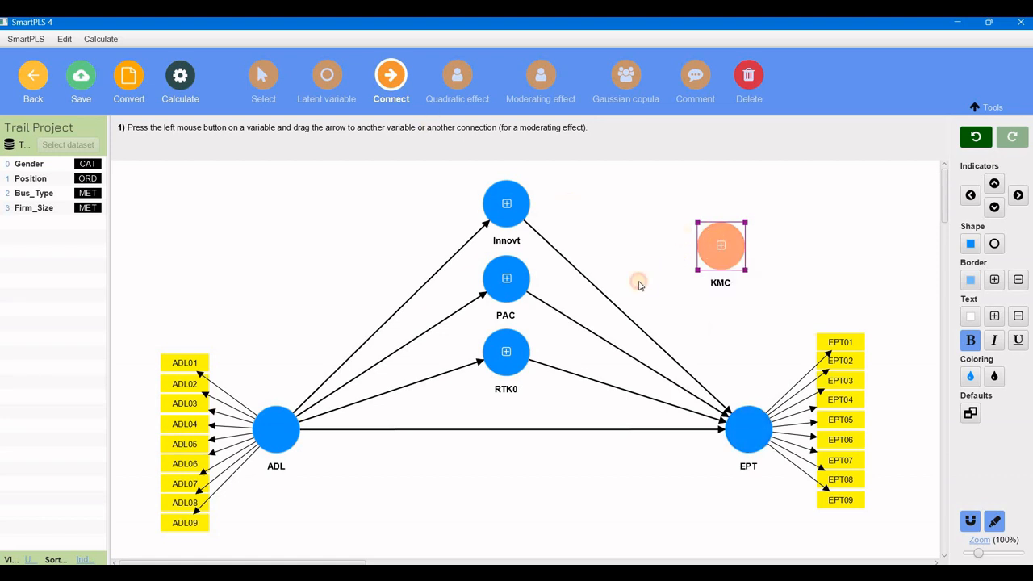
{"action": "left_click_drag", "start_coordinate": [710, 256], "coordinate": [623, 310]}
{"action": "left_click_drag", "start_coordinate": [619, 345], "coordinate": [628, 391]}
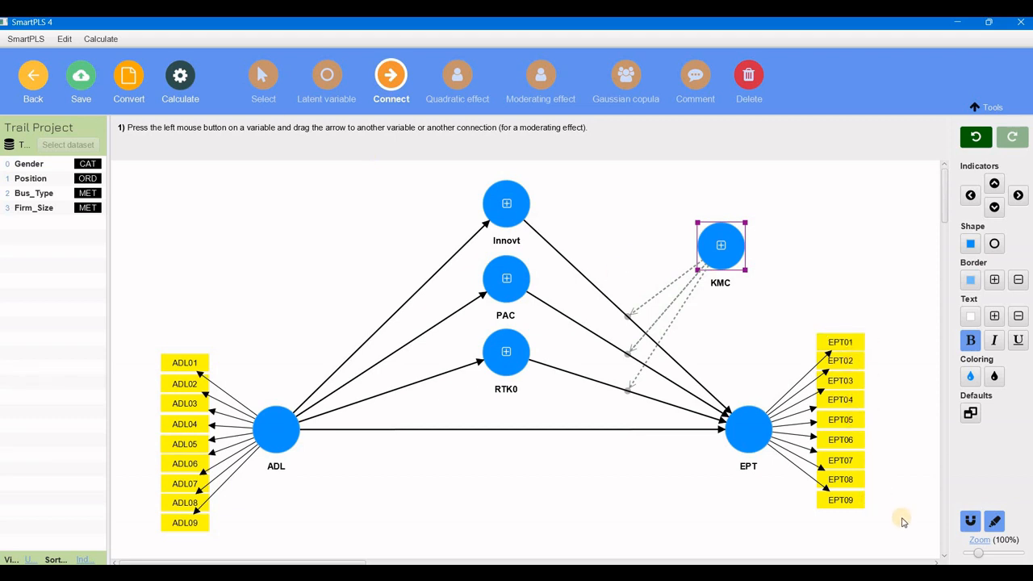
Invert the measurement model of EPT so its indicators point into the construct.
{"action": "left_click", "coordinate": [262, 75]}
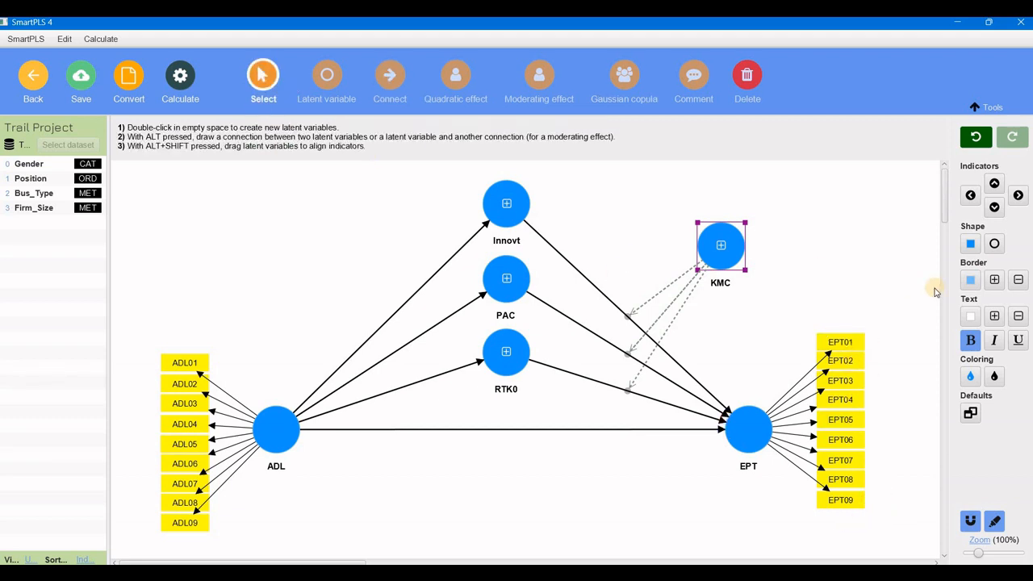
{"action": "left_click_drag", "start_coordinate": [809, 313], "coordinate": [862, 517]}
{"action": "left_click_drag", "start_coordinate": [897, 304], "coordinate": [713, 513]}
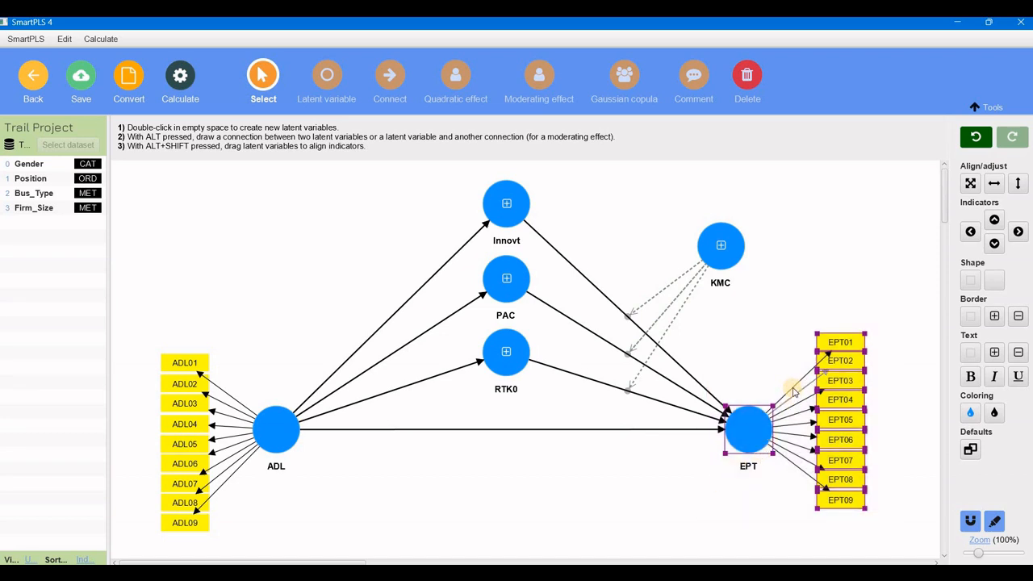
{"action": "left_click", "coordinate": [748, 428]}
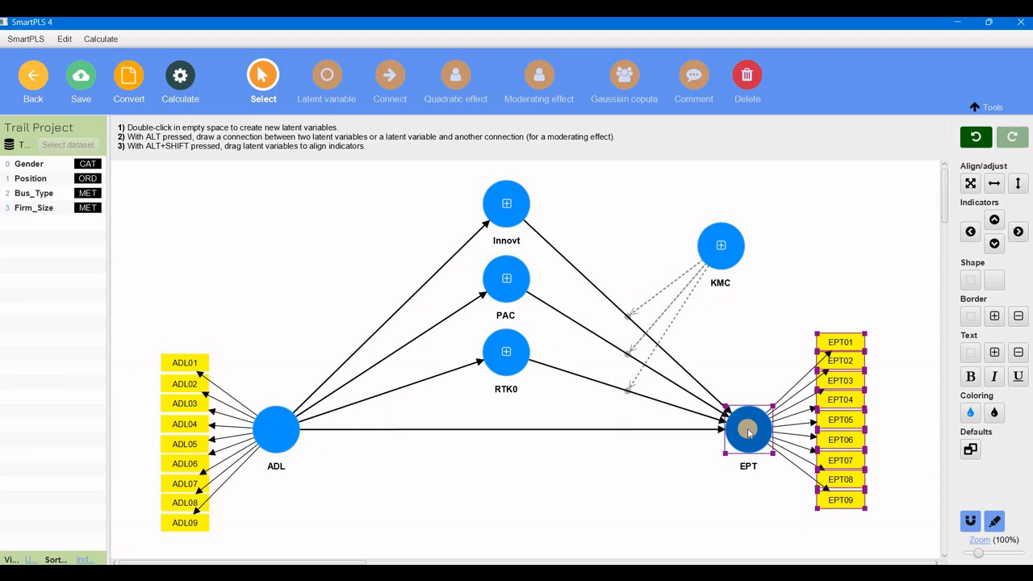
{"action": "left_click", "coordinate": [843, 342]}
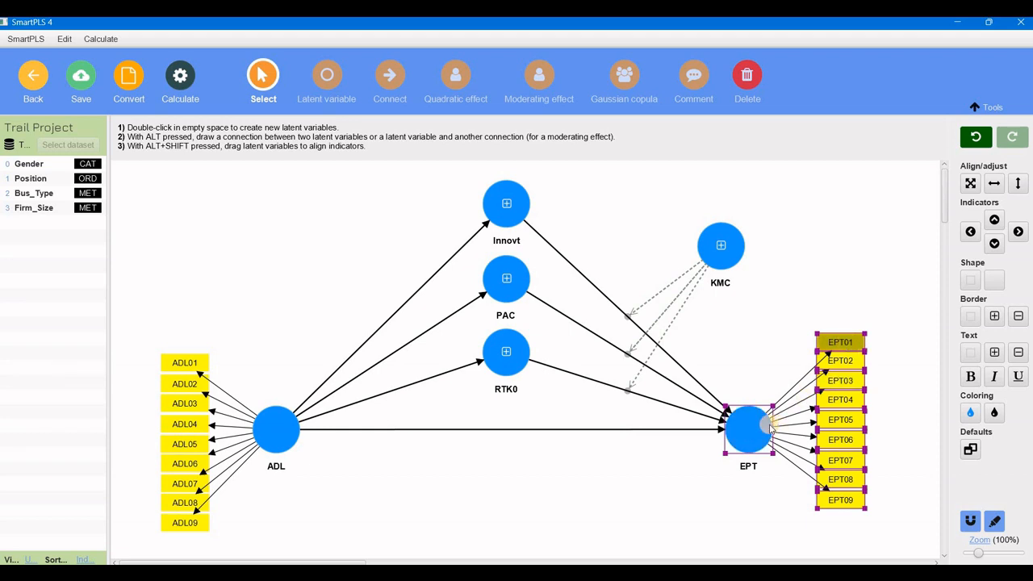
{"action": "left_click", "coordinate": [740, 432]}
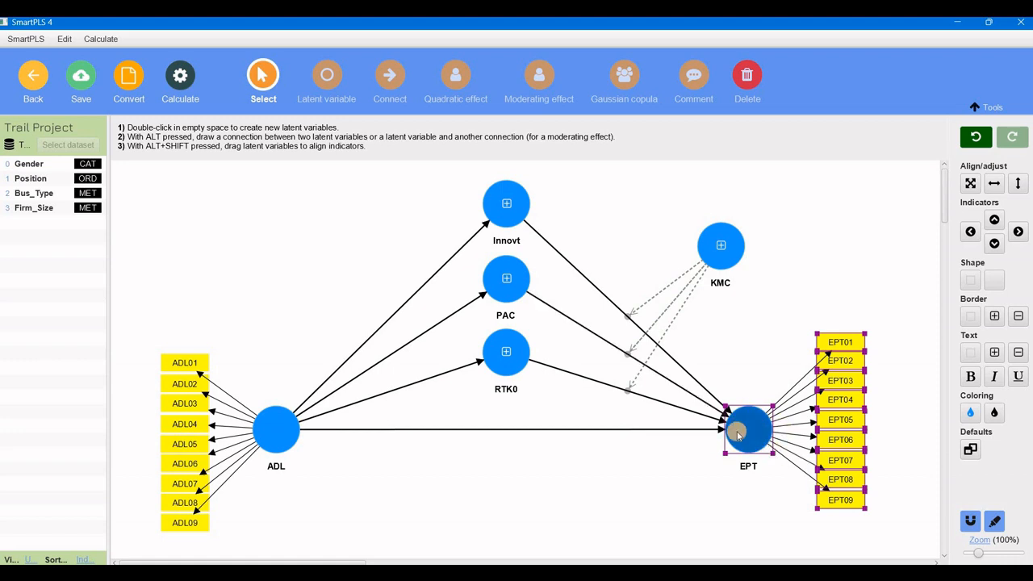
{"action": "left_click", "coordinate": [843, 342]}
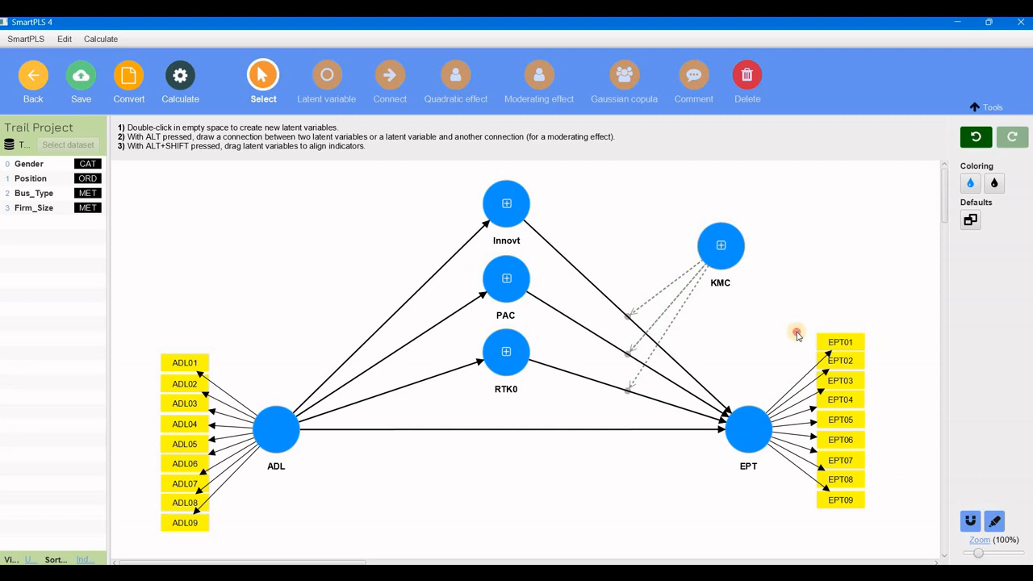
{"action": "left_click", "coordinate": [857, 513]}
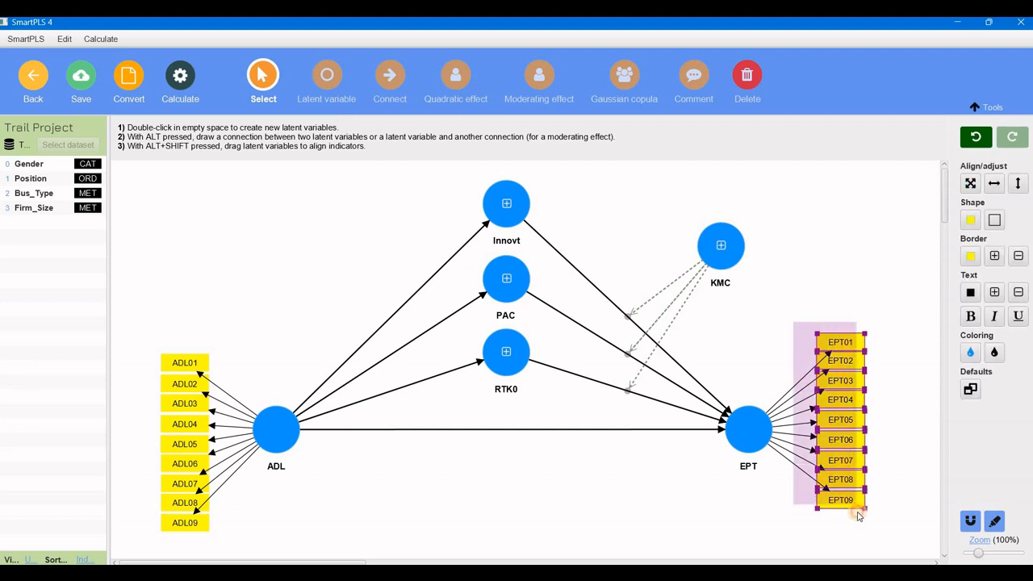
{"action": "left_click", "coordinate": [841, 261]}
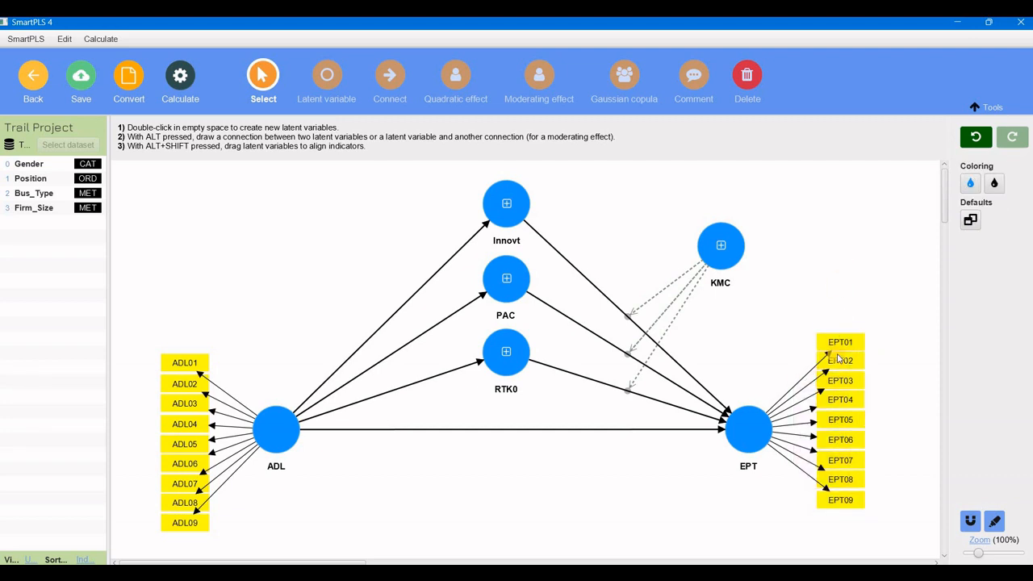
{"action": "left_click", "coordinate": [749, 428]}
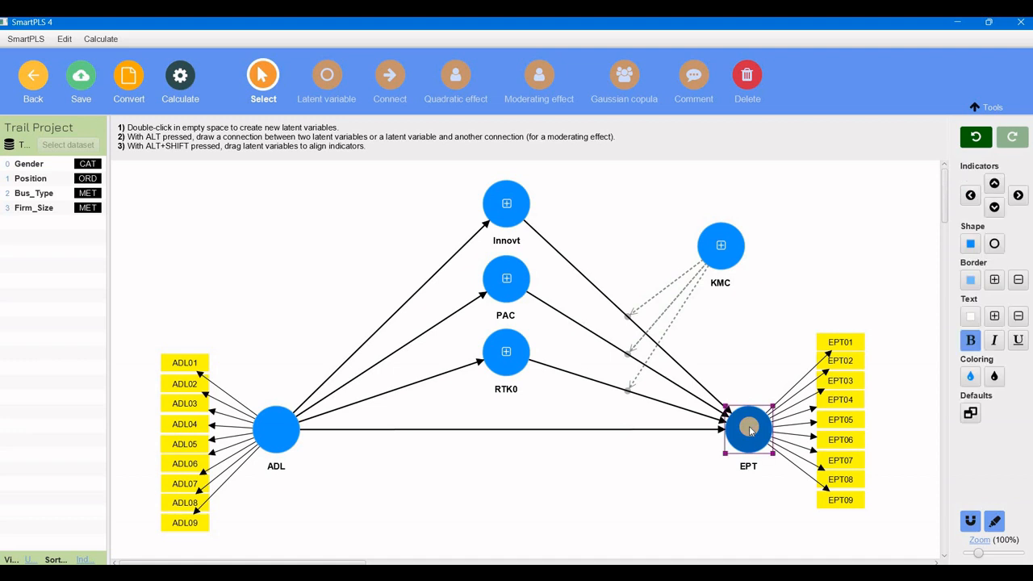
{"action": "right_click", "coordinate": [749, 429]}
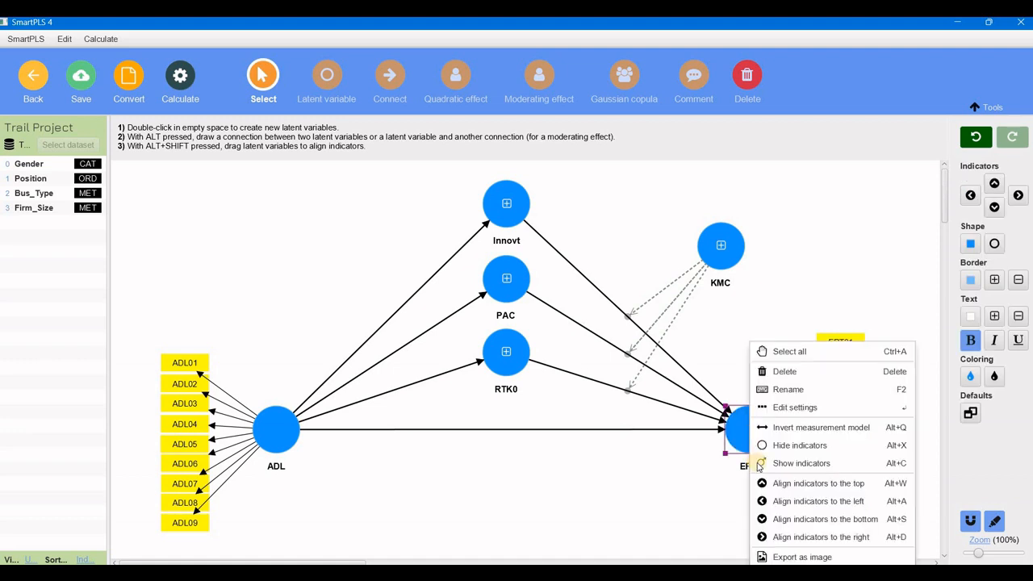
{"action": "left_click", "coordinate": [788, 429]}
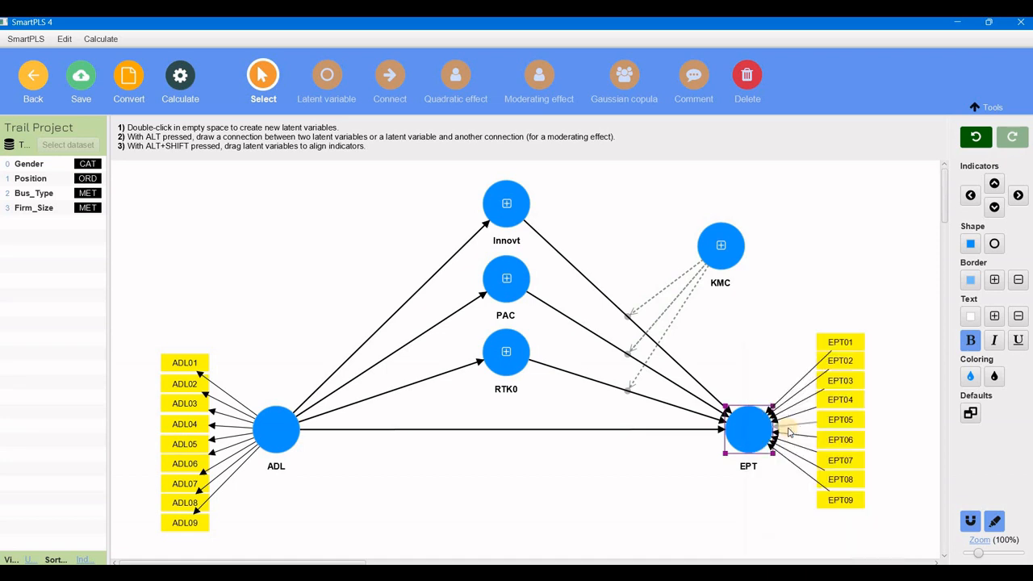
Invert EPT's measurement model again to restore outward-pointing indicators.
{"action": "left_click", "coordinate": [764, 345]}
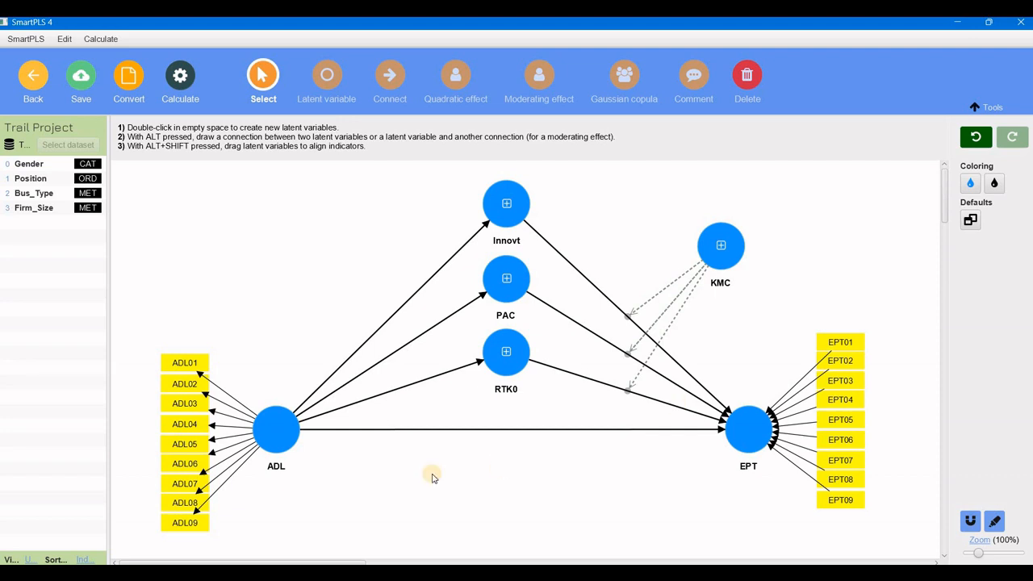
{"action": "left_click", "coordinate": [280, 424]}
{"action": "left_click", "coordinate": [170, 430]}
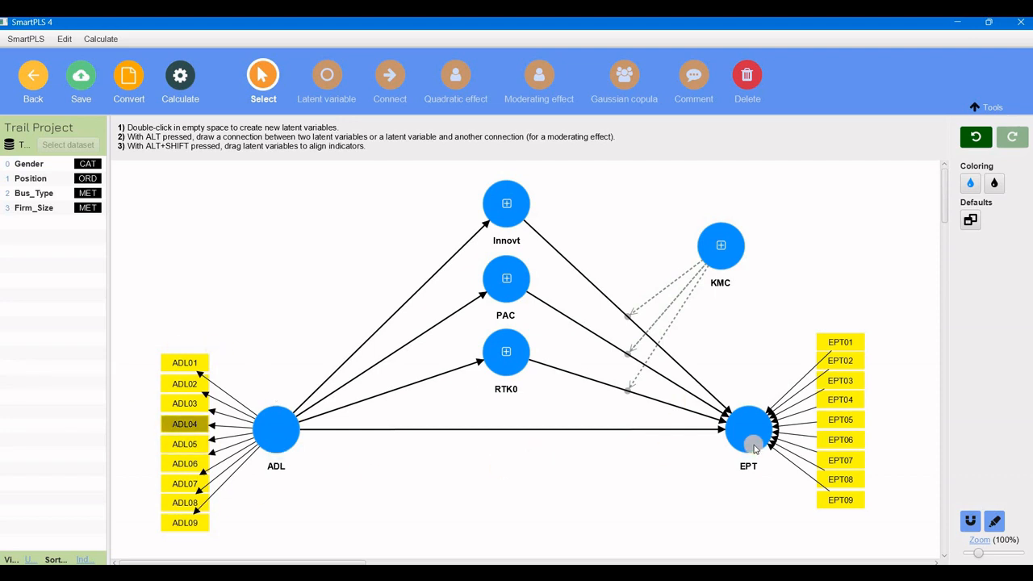
{"action": "left_click", "coordinate": [749, 428]}
{"action": "left_click", "coordinate": [840, 325]}
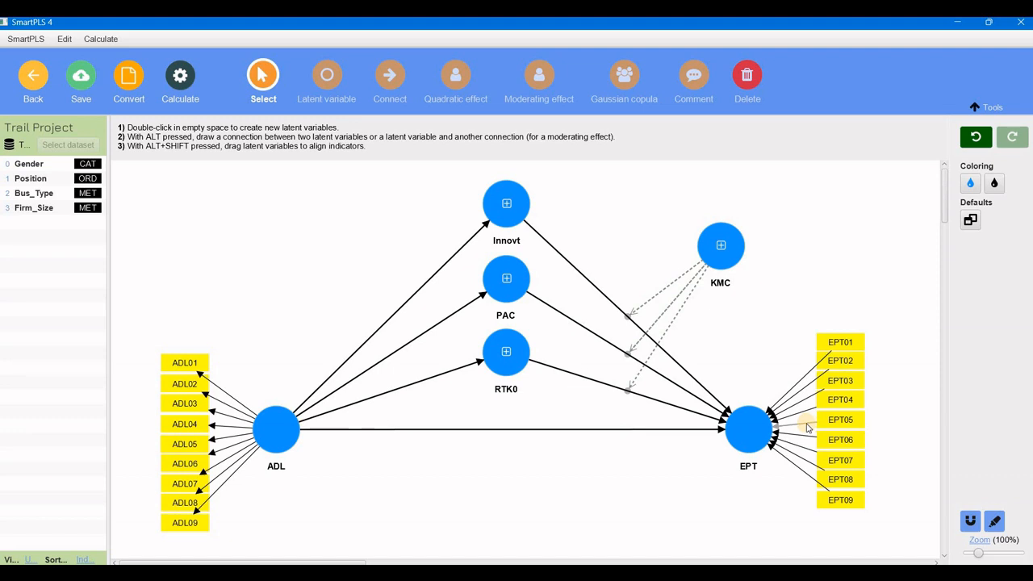
{"action": "left_click", "coordinate": [840, 345]}
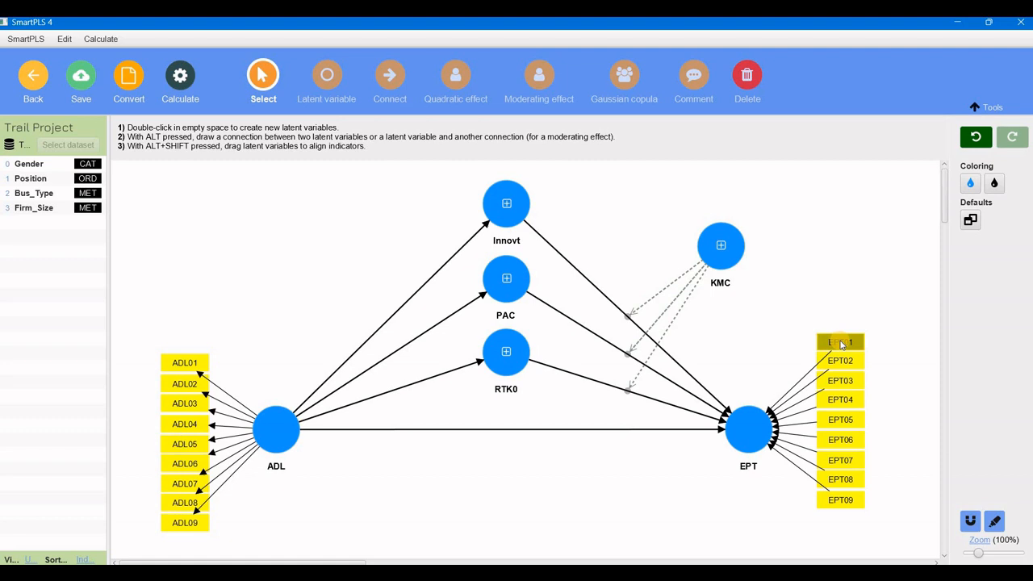
{"action": "left_click", "coordinate": [750, 448]}
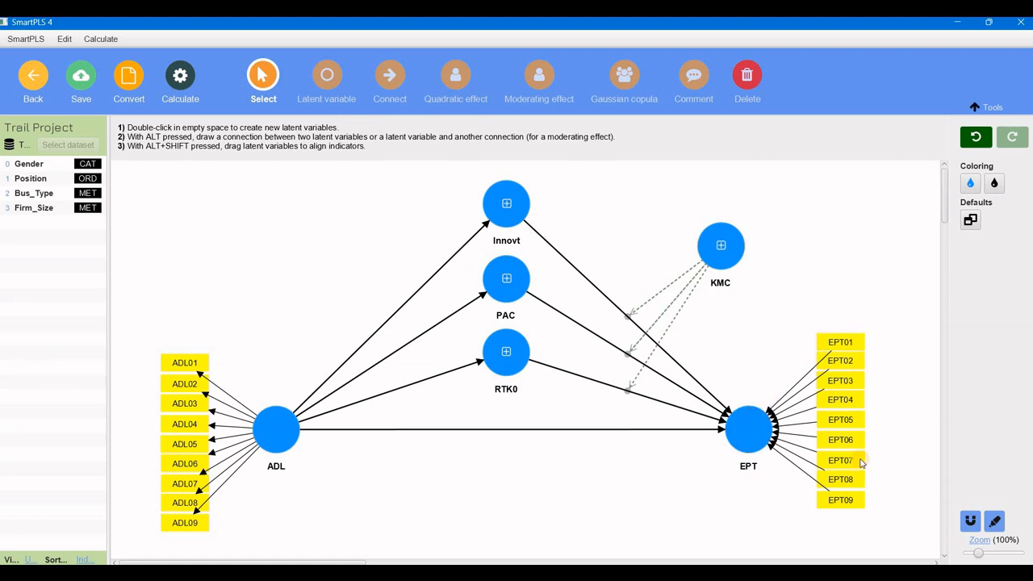
{"action": "left_click", "coordinate": [742, 505]}
{"action": "left_click", "coordinate": [750, 428]}
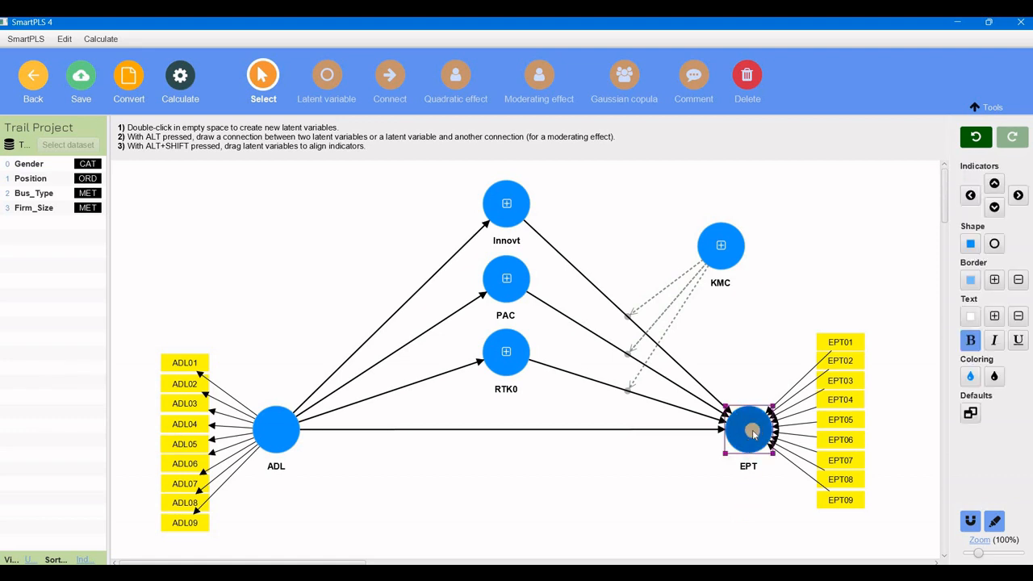
{"action": "right_click", "coordinate": [750, 428]}
{"action": "left_click", "coordinate": [805, 433]}
{"action": "left_click", "coordinate": [642, 490]}
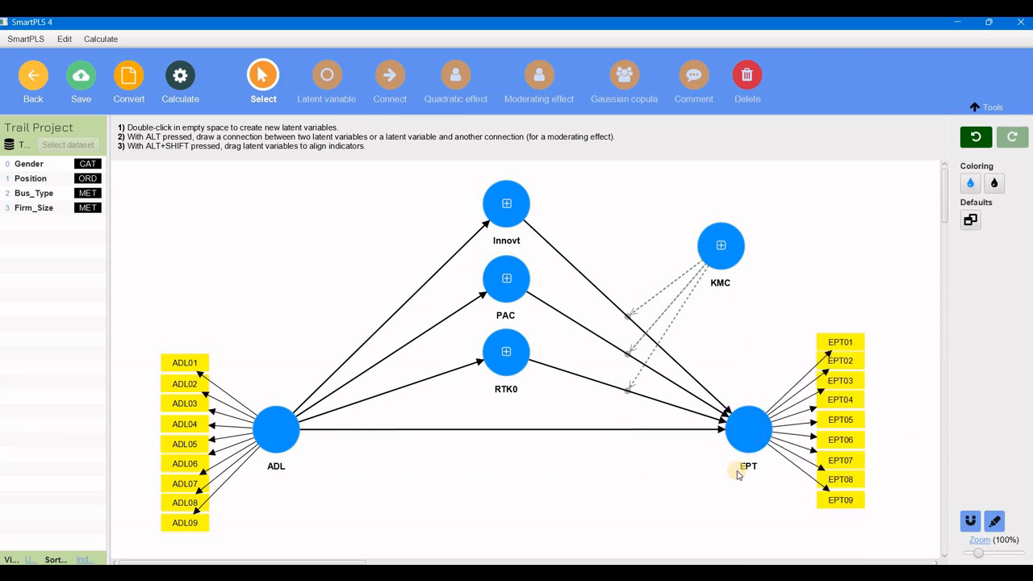
{"action": "right_click", "coordinate": [544, 486]}
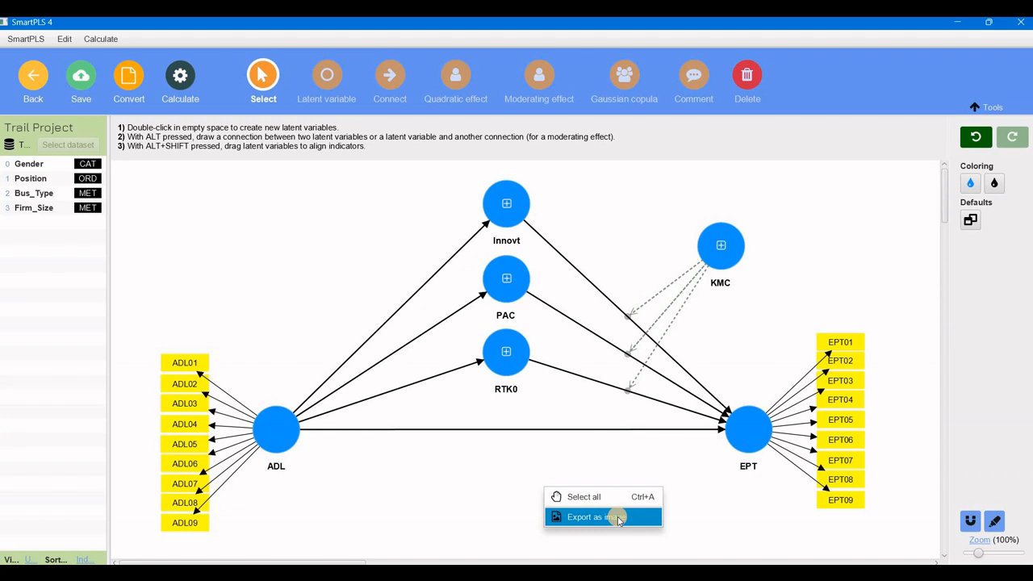
{"action": "right_click", "coordinate": [344, 240]}
{"action": "left_click", "coordinate": [369, 252]}
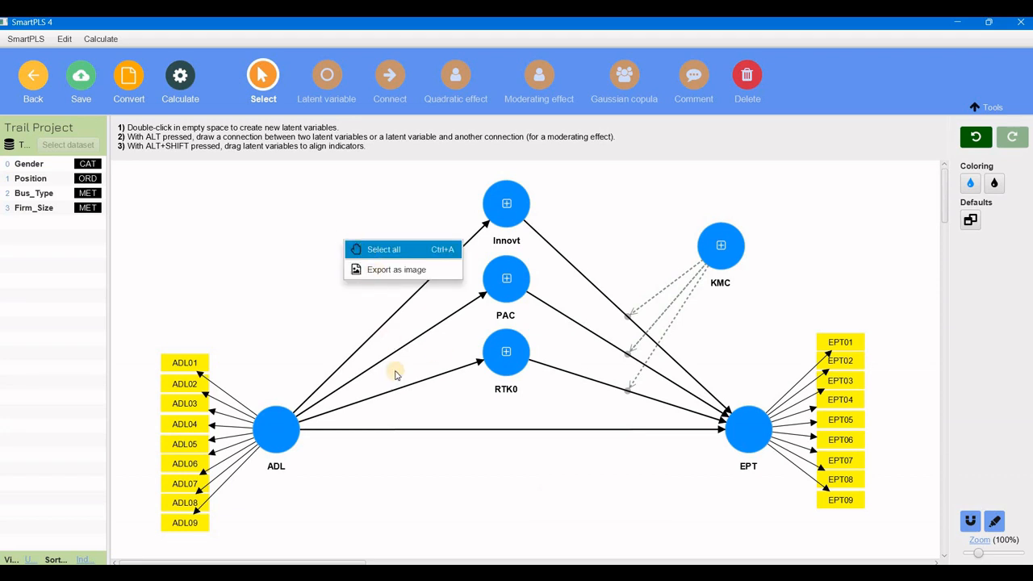
{"action": "left_click", "coordinate": [410, 463]}
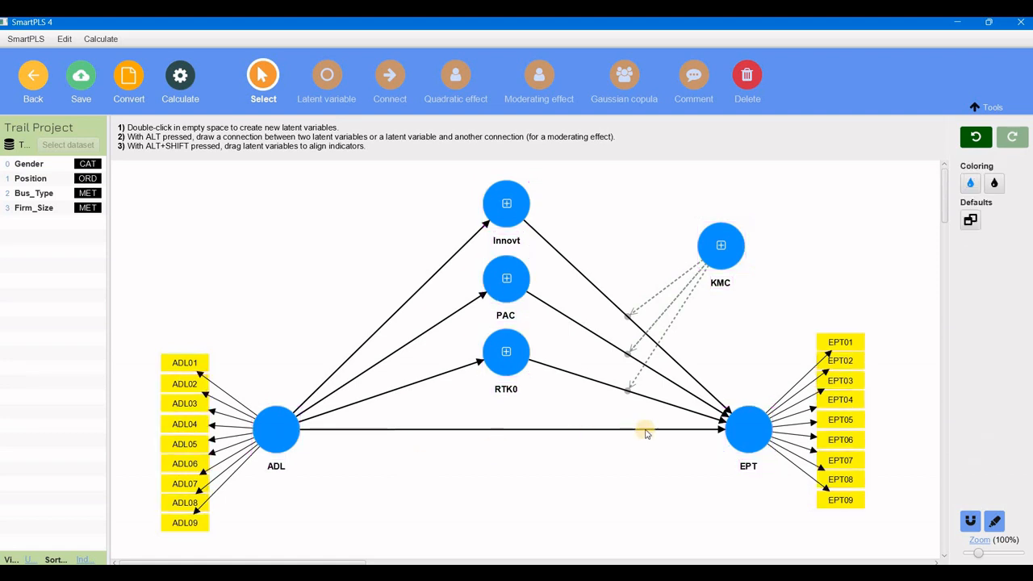
Format the EPT label with larger text, italic and underline styling.
{"action": "left_click", "coordinate": [757, 433]}
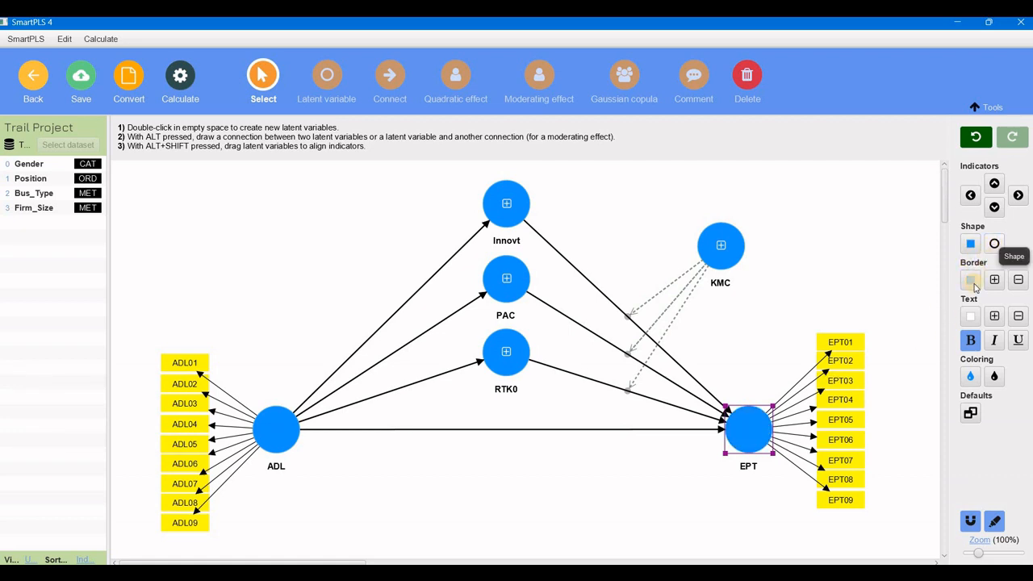
{"action": "left_click", "coordinate": [997, 279]}
{"action": "left_click", "coordinate": [998, 279]}
{"action": "left_click", "coordinate": [1017, 280]}
{"action": "left_click", "coordinate": [1016, 280]}
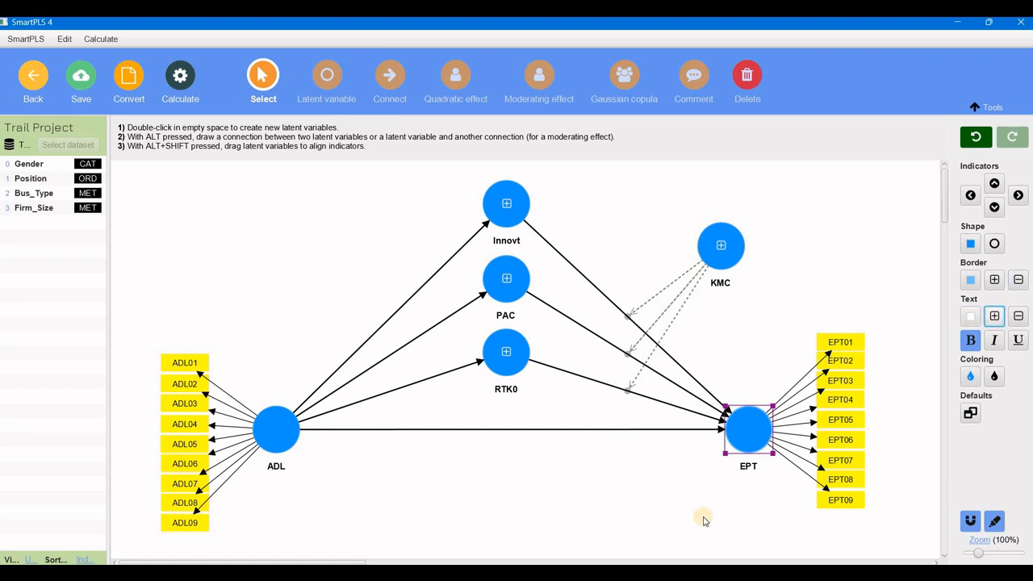
{"action": "left_click", "coordinate": [740, 467]}
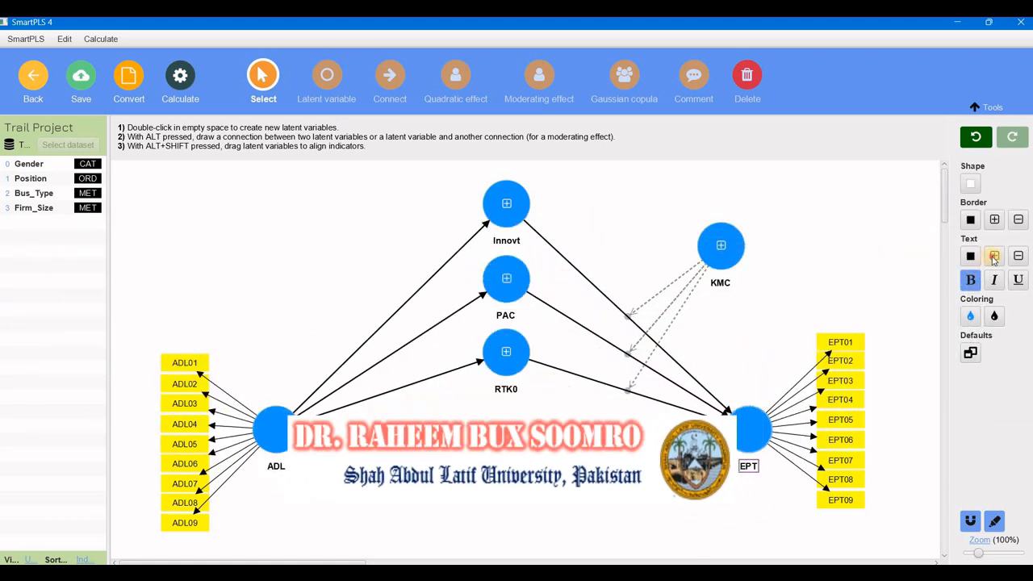
{"action": "left_click", "coordinate": [994, 258]}
{"action": "left_click", "coordinate": [994, 258]}
{"action": "left_click", "coordinate": [994, 258]}
{"action": "left_click", "coordinate": [1016, 259]}
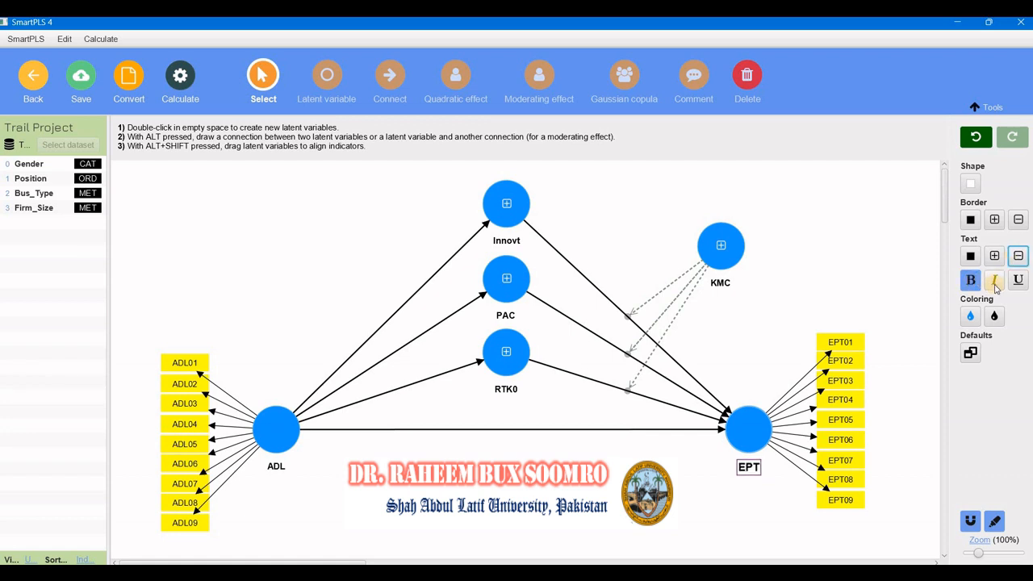
{"action": "left_click", "coordinate": [995, 282]}
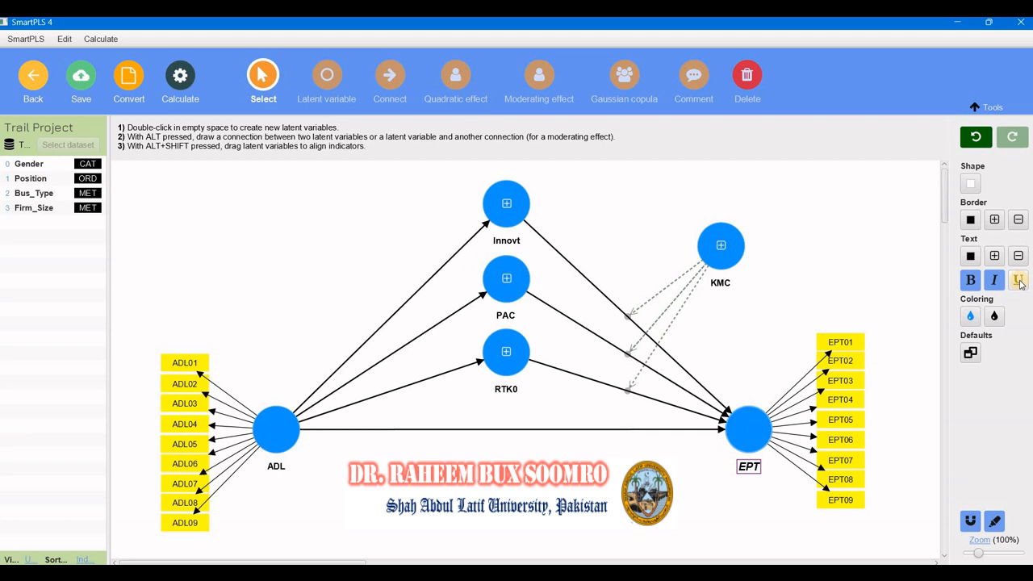
{"action": "left_click", "coordinate": [1018, 281]}
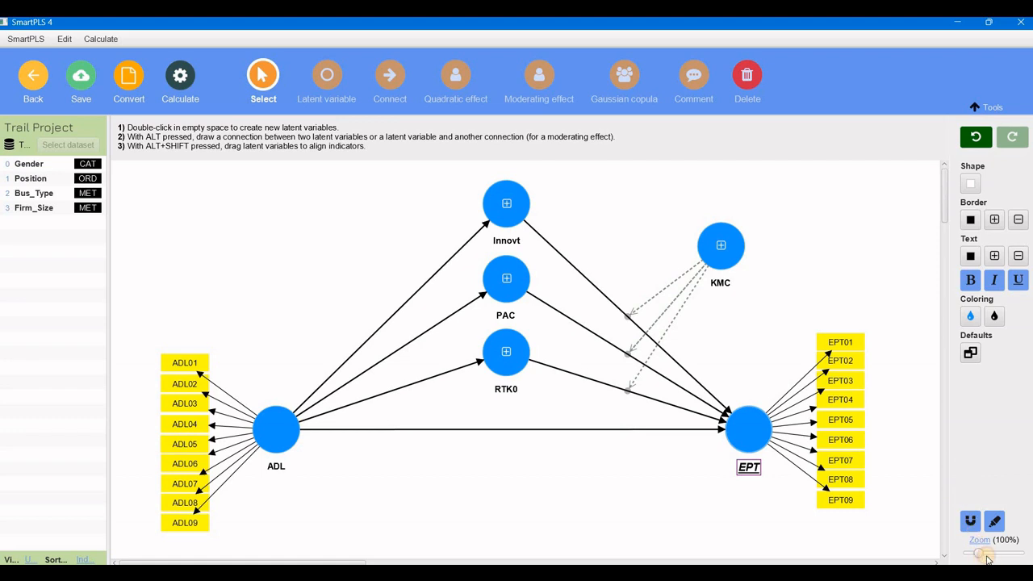
Delete the KMC moderator latent variable from the model.
{"action": "scroll", "coordinate": [978, 555], "scroll_direction": "up", "scroll_amount": 5}
{"action": "scroll", "coordinate": [978, 557], "scroll_direction": "down", "scroll_amount": 5}
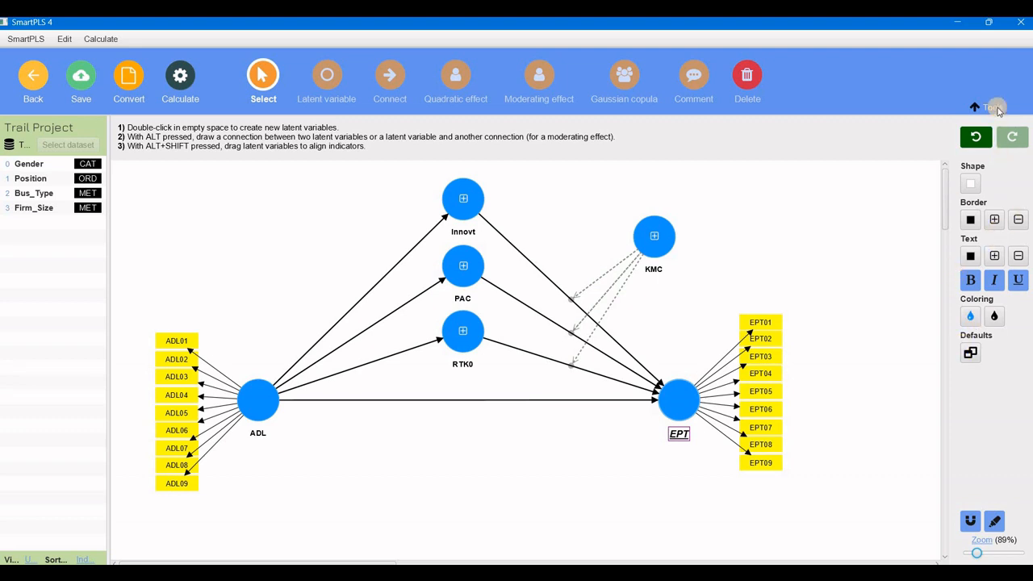
{"action": "left_click", "coordinate": [996, 108]}
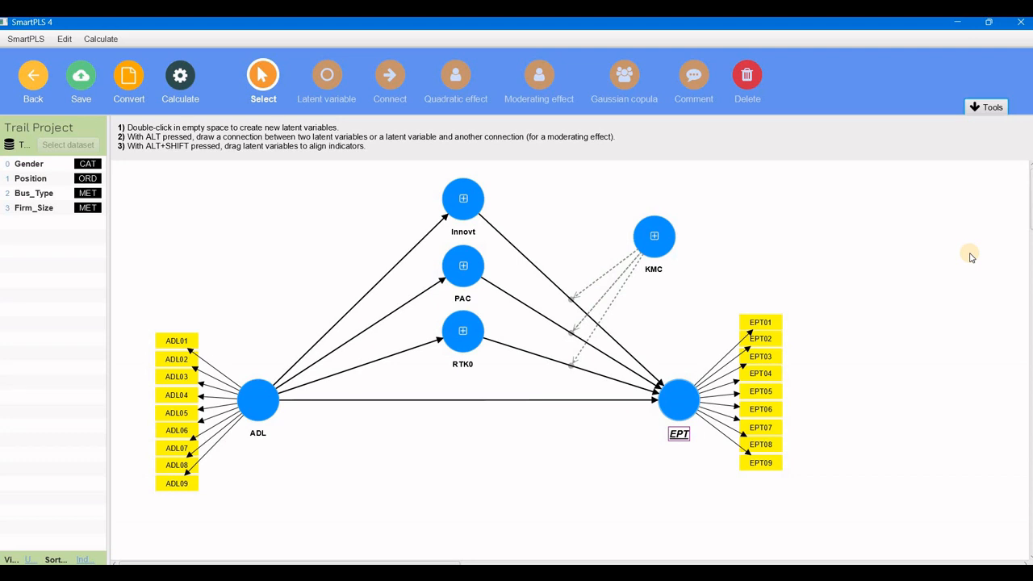
{"action": "left_click", "coordinate": [407, 304]}
{"action": "left_click", "coordinate": [654, 237]}
{"action": "left_click", "coordinate": [654, 237]}
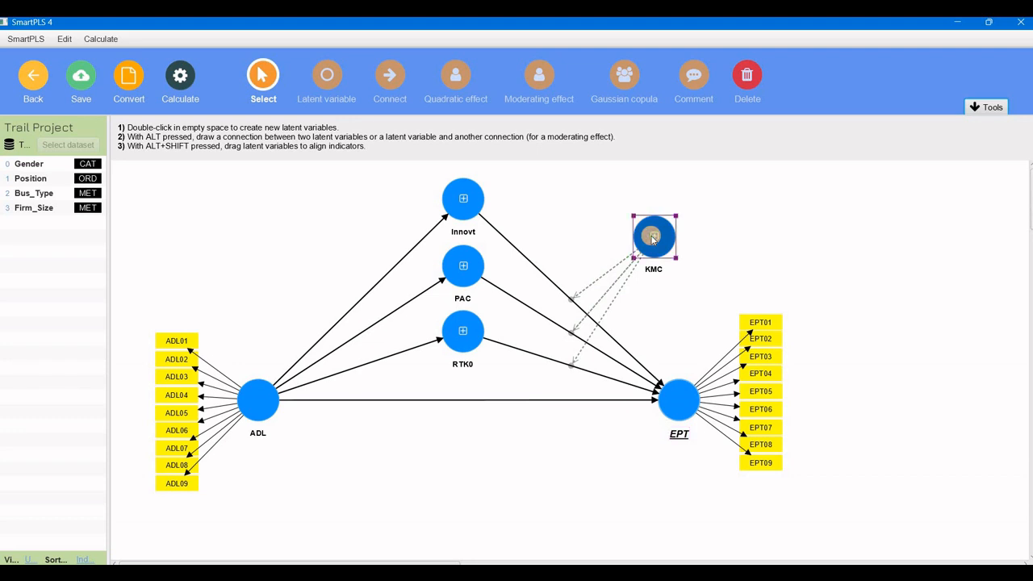
{"action": "key", "text": "Delete"}
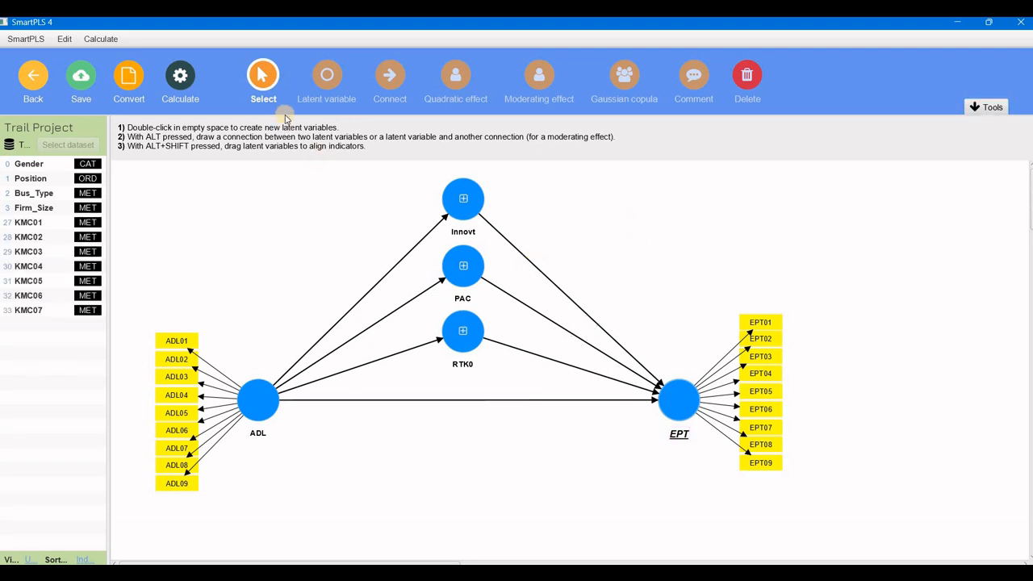
Delete all structural paths between ADL, Innovt, PAC, RTK0 and EPT.
{"action": "left_click", "coordinate": [549, 280]}
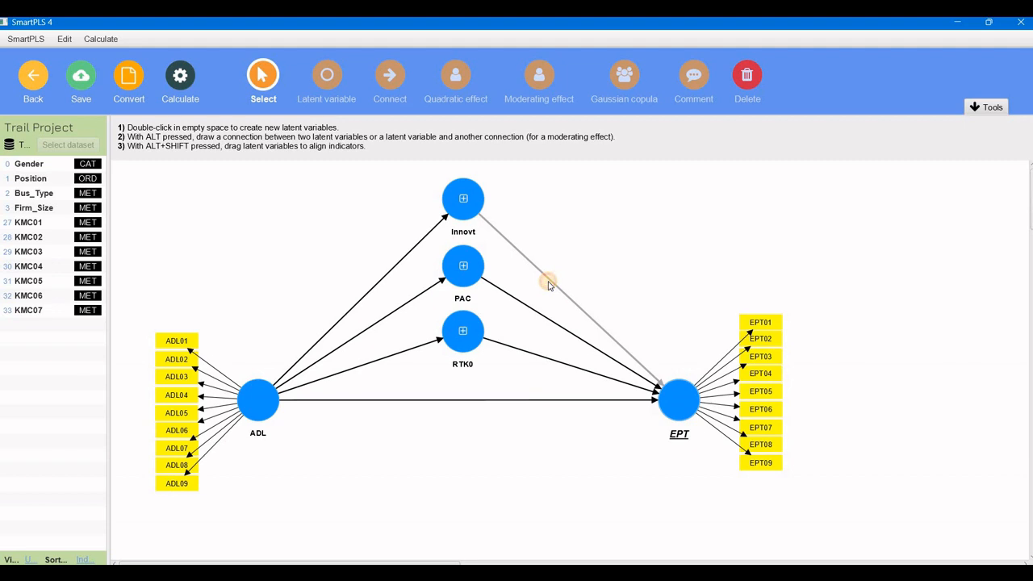
{"action": "key", "text": "Delete"}
{"action": "left_click", "coordinate": [540, 313]}
{"action": "key", "text": "Delete"}
{"action": "left_click", "coordinate": [531, 357]}
{"action": "key", "text": "Delete"}
{"action": "left_click", "coordinate": [526, 400]}
{"action": "key", "text": "Delete"}
{"action": "left_click", "coordinate": [398, 351]}
{"action": "key", "text": "Delete"}
{"action": "left_click", "coordinate": [388, 315]}
{"action": "key", "text": "Delete"}
{"action": "left_click", "coordinate": [376, 283]}
{"action": "key", "text": "Delete"}
Move the Innovt latent variable to the upper left of the canvas.
{"action": "left_click_drag", "start_coordinate": [448, 218], "coordinate": [205, 234]}
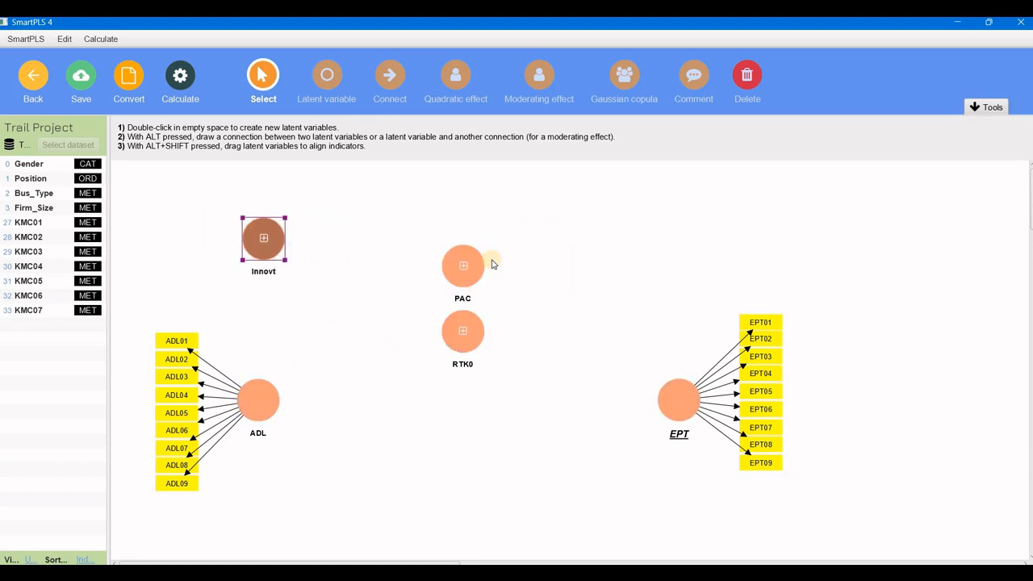
{"action": "left_click", "coordinate": [478, 257]}
{"action": "left_click", "coordinate": [258, 397]}
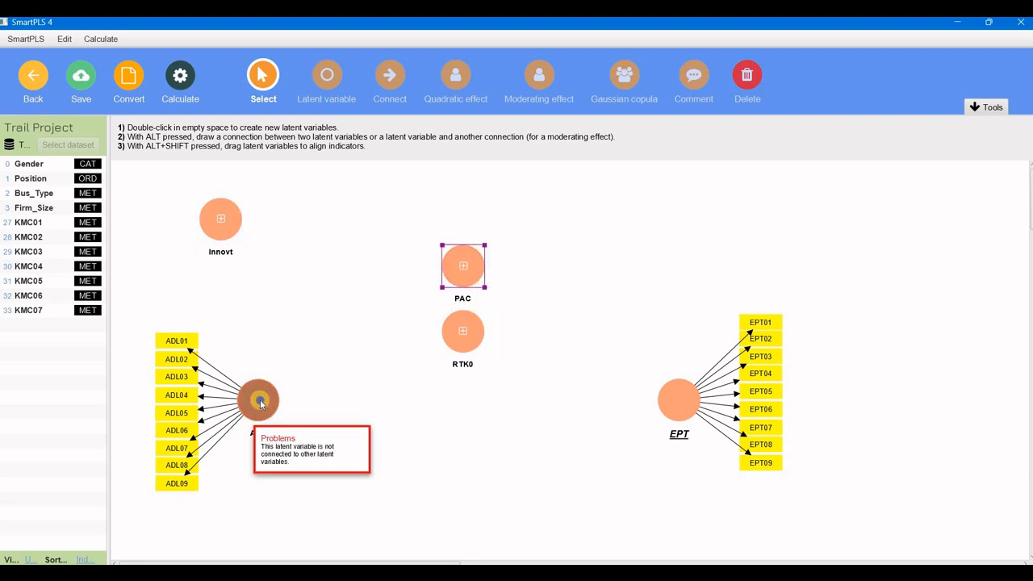
Hide ADL's indicators and move ADL directly beneath Innovt.
{"action": "right_click", "coordinate": [260, 401]}
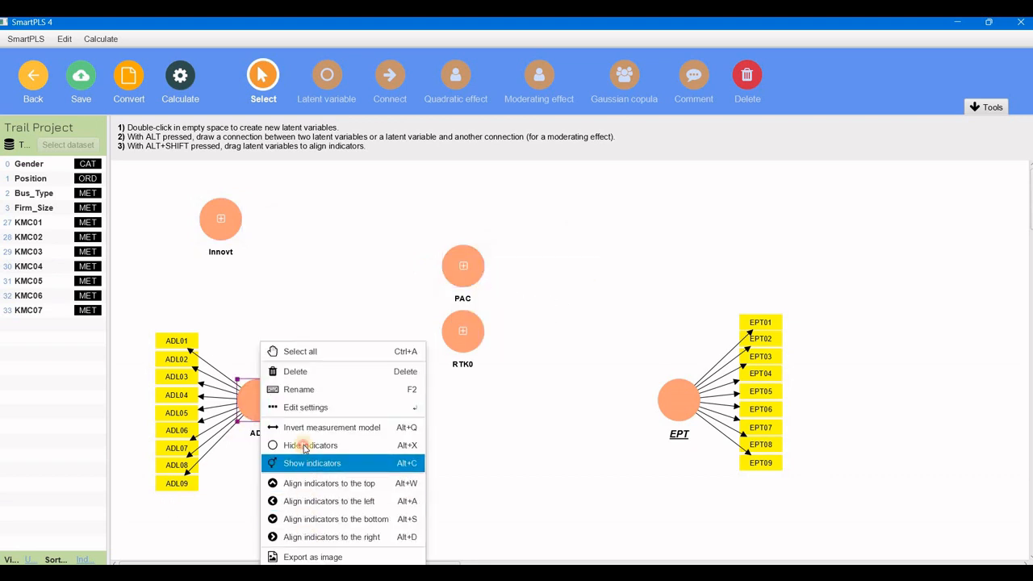
{"action": "left_click", "coordinate": [300, 445]}
{"action": "left_click_drag", "start_coordinate": [258, 399], "coordinate": [212, 298]}
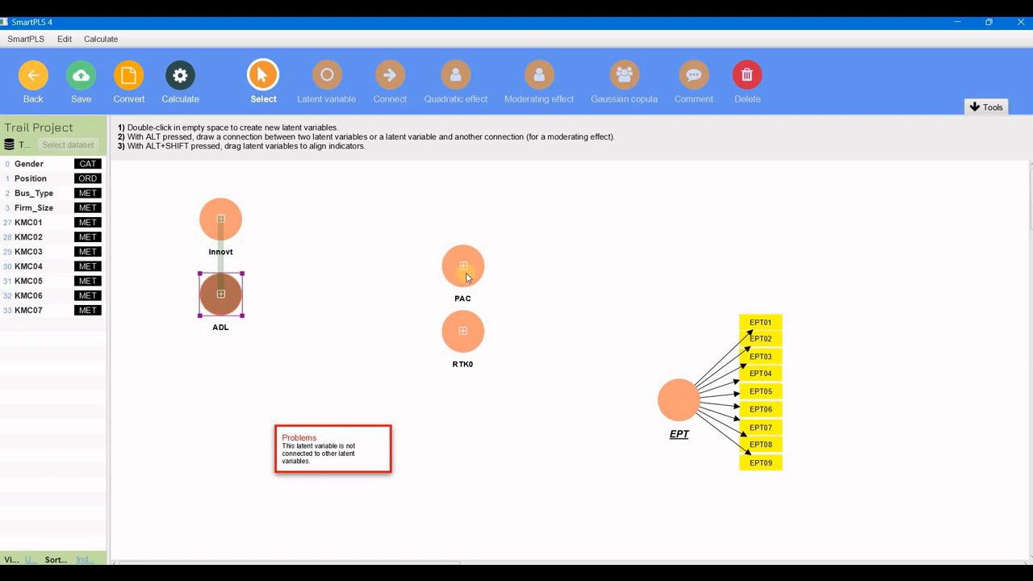
Stack PAC and RTK0 beneath ADL in the left column and shift EPT toward the centre.
{"action": "left_click_drag", "start_coordinate": [464, 272], "coordinate": [182, 396]}
{"action": "left_click_drag", "start_coordinate": [224, 370], "coordinate": [223, 376]}
{"action": "left_click_drag", "start_coordinate": [463, 330], "coordinate": [222, 453]}
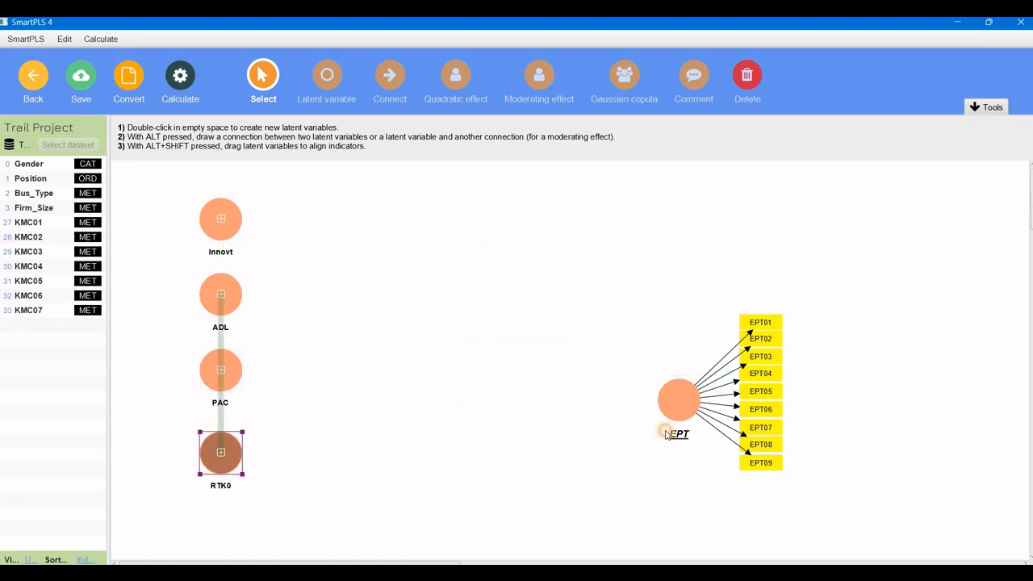
{"action": "left_click_drag", "start_coordinate": [678, 397], "coordinate": [540, 339]}
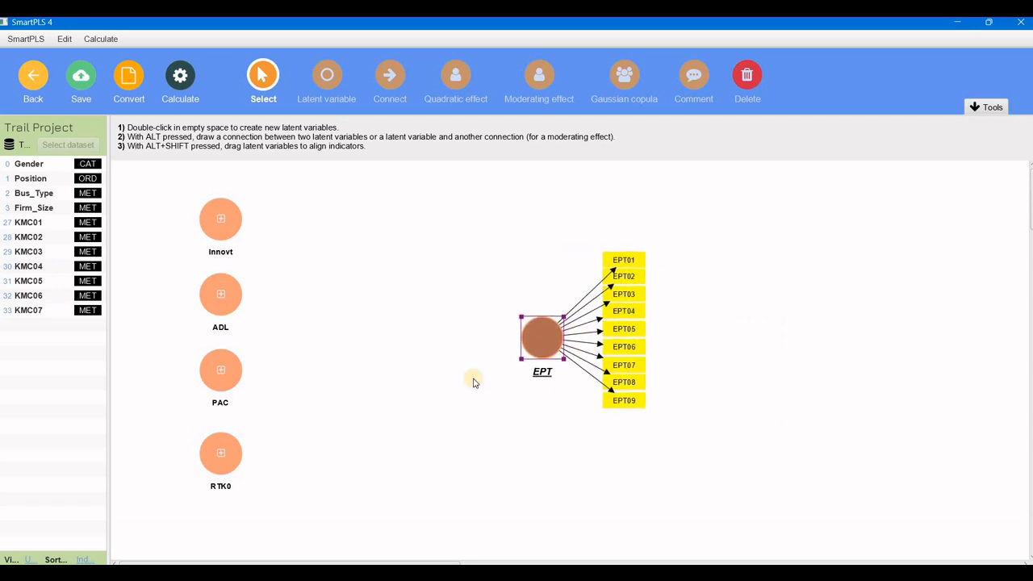
Draw structural paths from Innovt, ADL, PAC and RTK0 to EPT.
{"action": "left_click", "coordinate": [384, 78]}
{"action": "left_click_drag", "start_coordinate": [234, 222], "coordinate": [532, 334]}
{"action": "left_click_drag", "start_coordinate": [223, 295], "coordinate": [533, 334]}
{"action": "left_click_drag", "start_coordinate": [233, 369], "coordinate": [545, 333]}
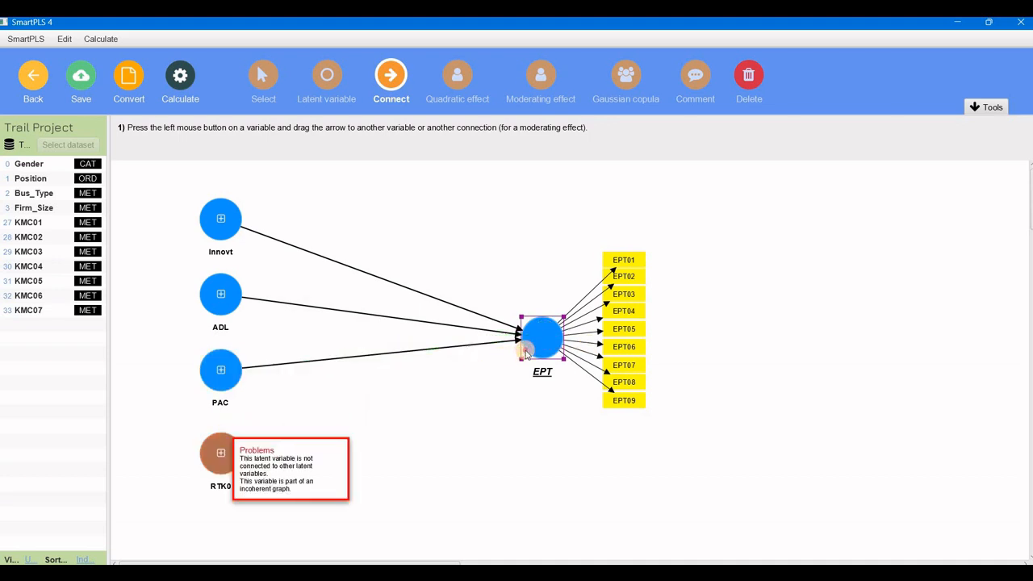
{"action": "mouse_move", "coordinate": [222, 451]}
{"action": "left_mouse_down"}
{"action": "mouse_move", "coordinate": [403, 372]}
{"action": "mouse_move", "coordinate": [537, 339]}
{"action": "left_mouse_up"}
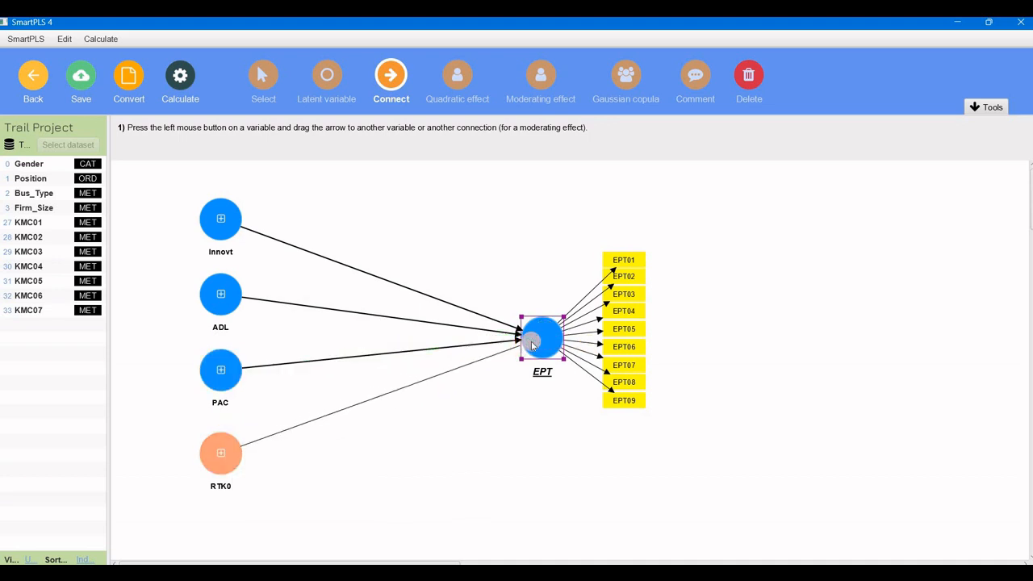